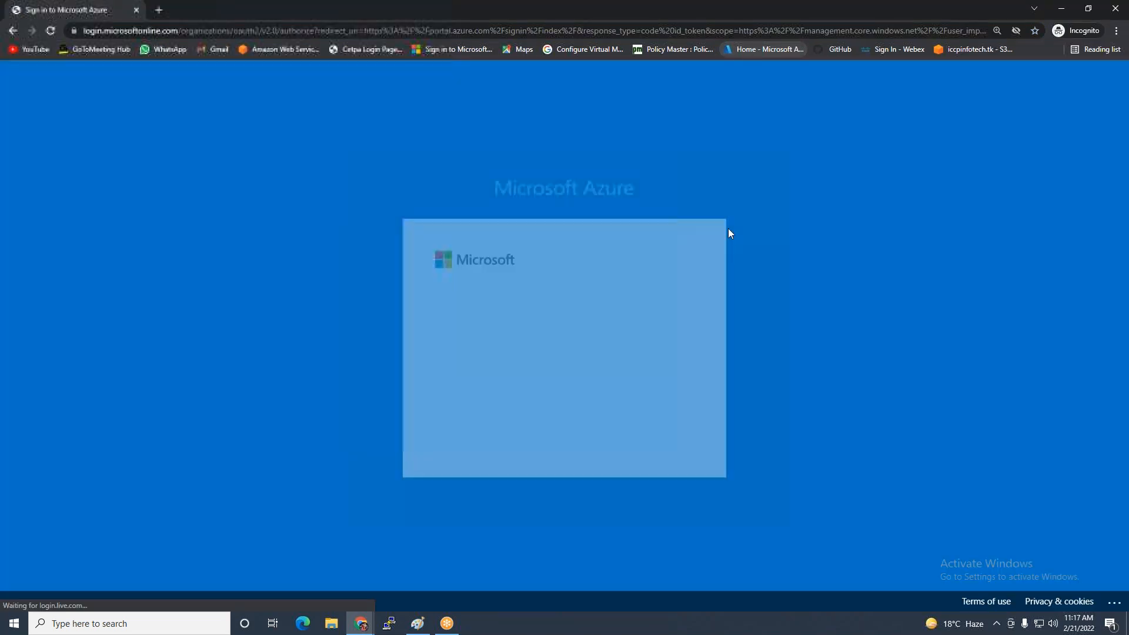
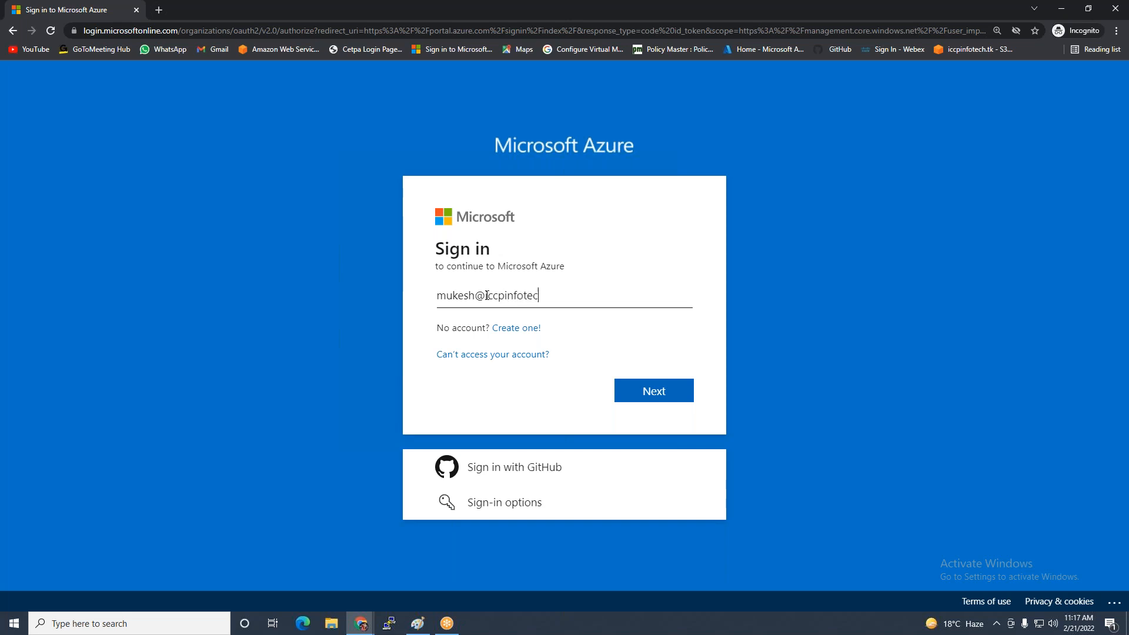
- Sign in with the test user's e-mail address and password, then open the two-step verification help
key(Return)
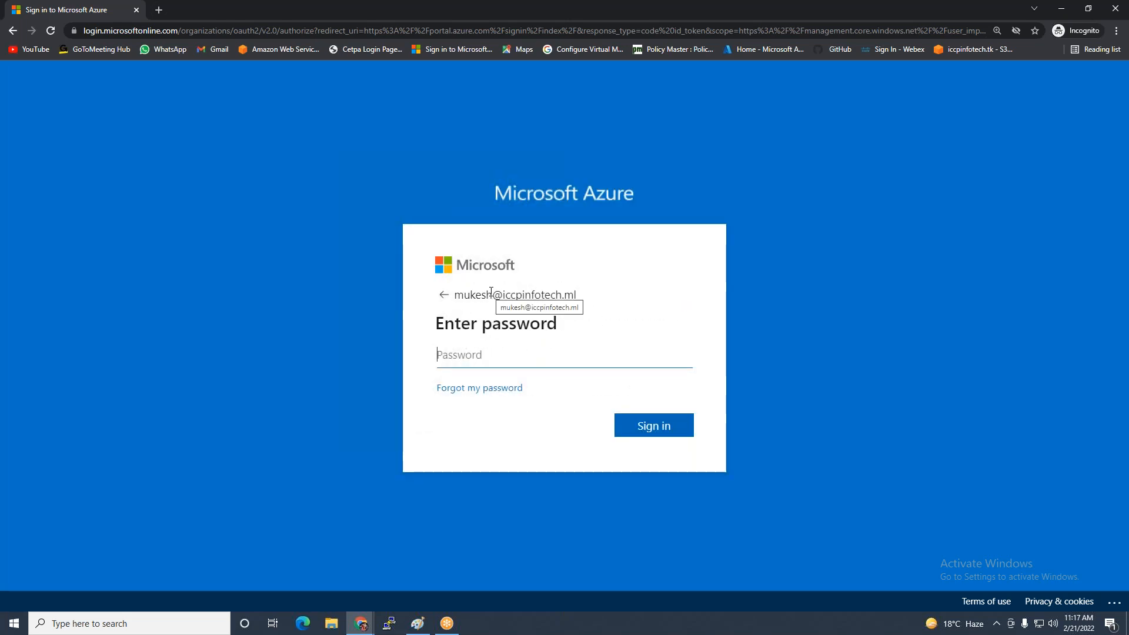
text(•••••••)
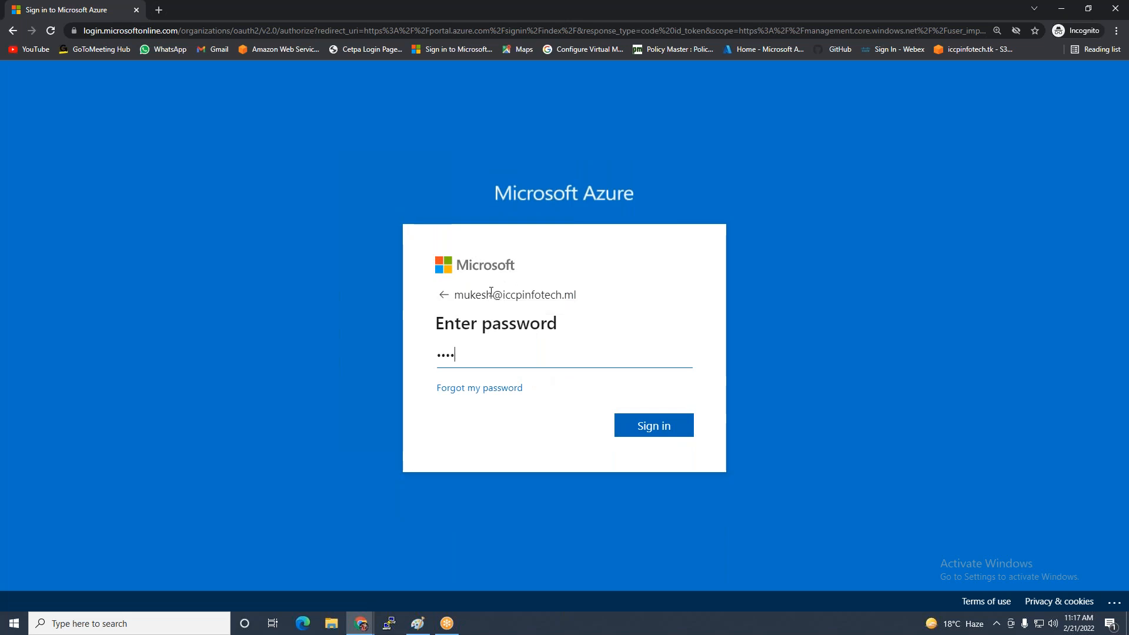
text(••)
click(670, 433)
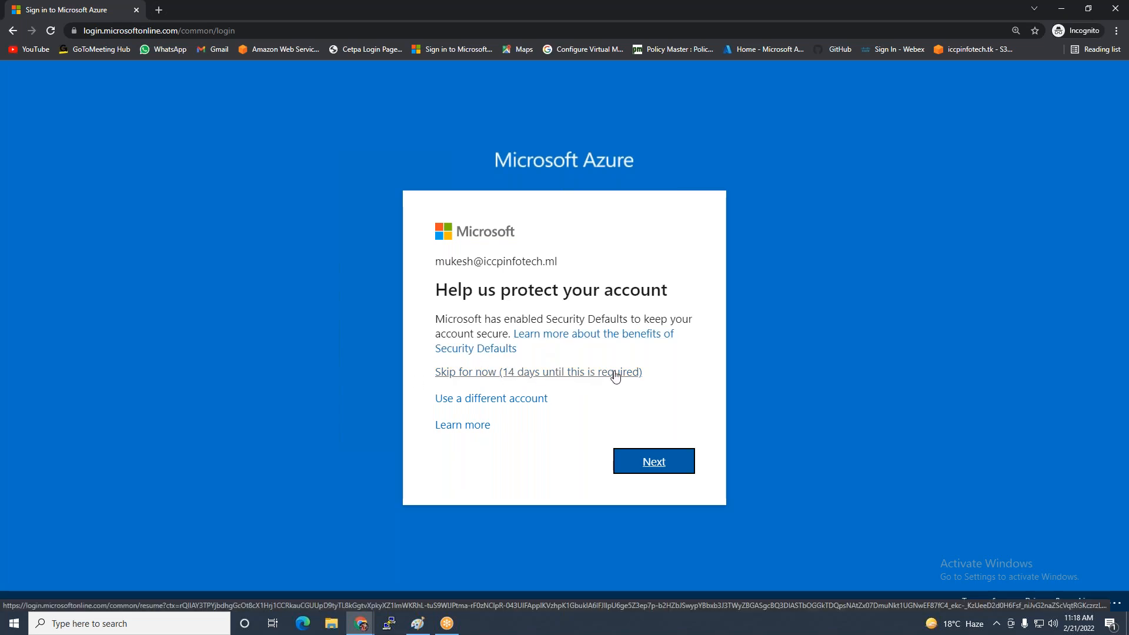
click(459, 426)
- Return to the sign-in tab and continue past the security-defaults prompt to Authenticator setup
click(80, 11)
click(648, 463)
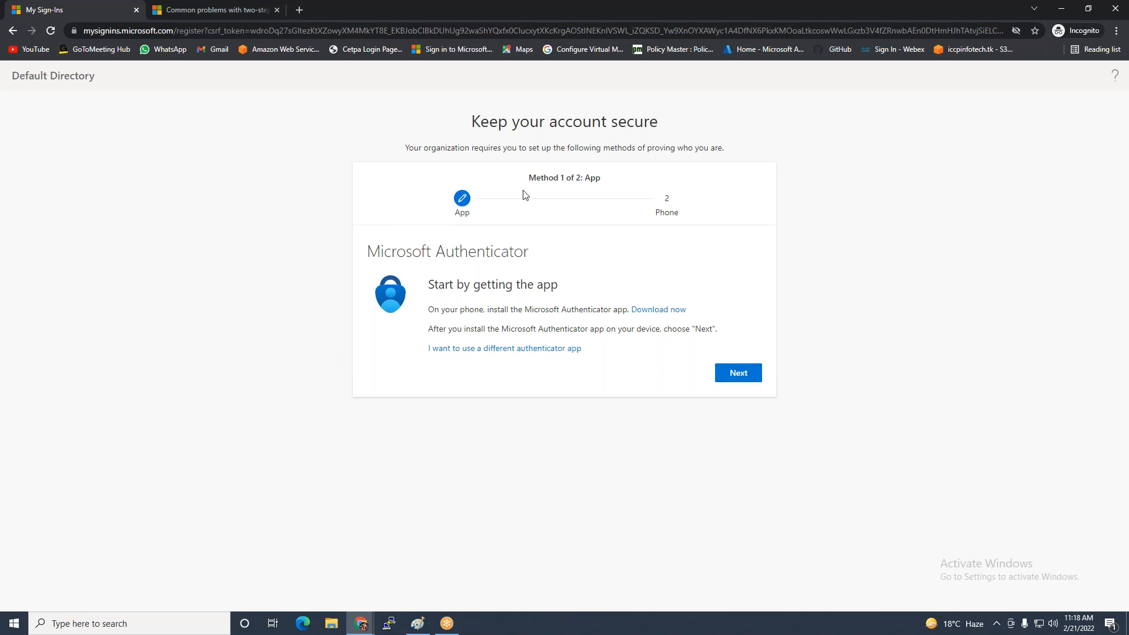
- Advance past 'Start by getting the app' and 'Set up your account' to the QR code
click(729, 375)
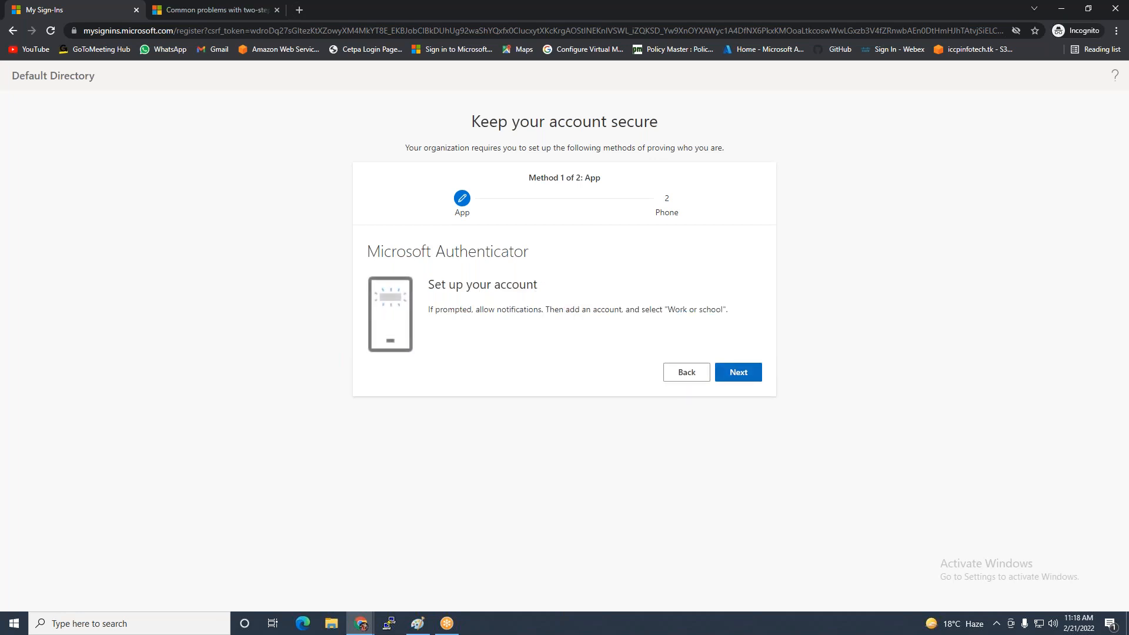
click(725, 374)
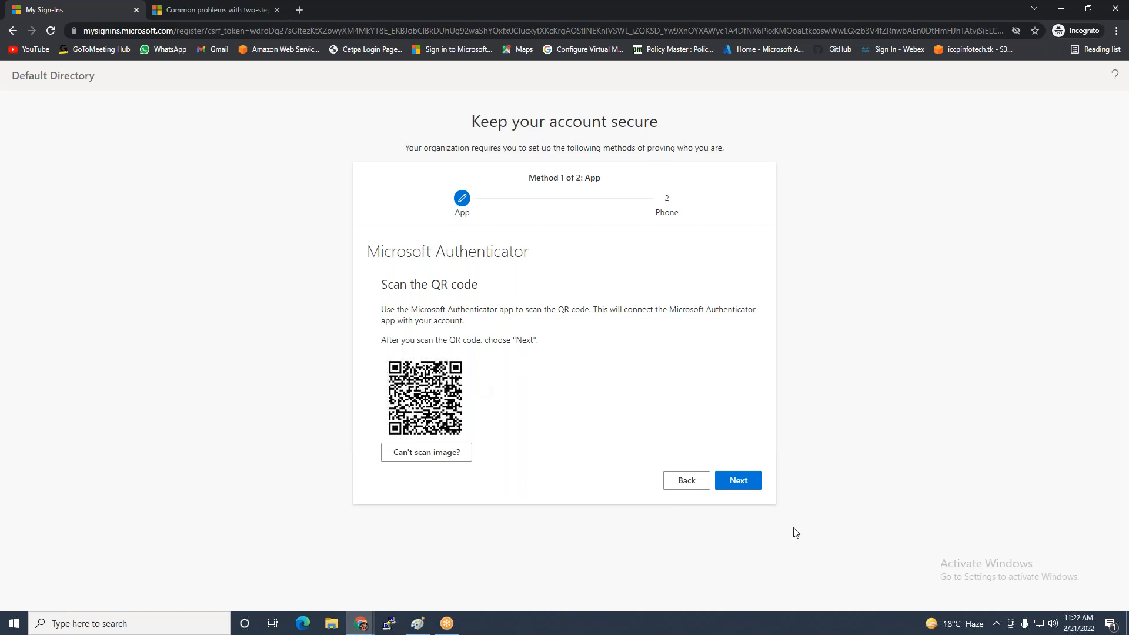
- Confirm the scanned QR code and approved phone notification, then move on to phone setup
click(740, 482)
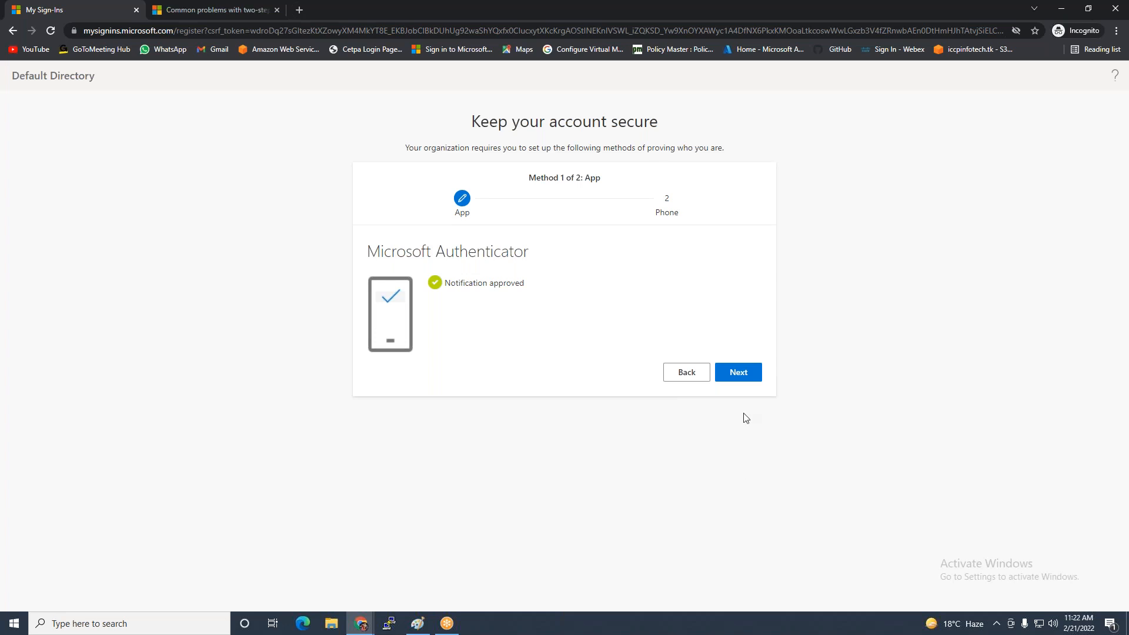
click(734, 381)
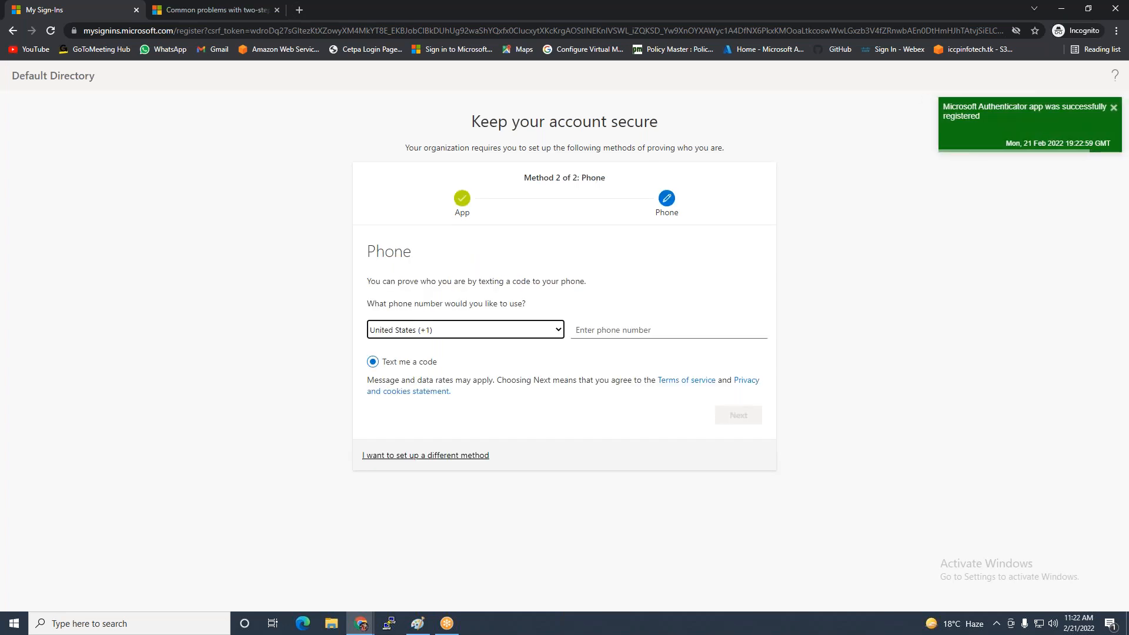
- Choose India (+91) as the phone country code and focus the phone number field
click(451, 333)
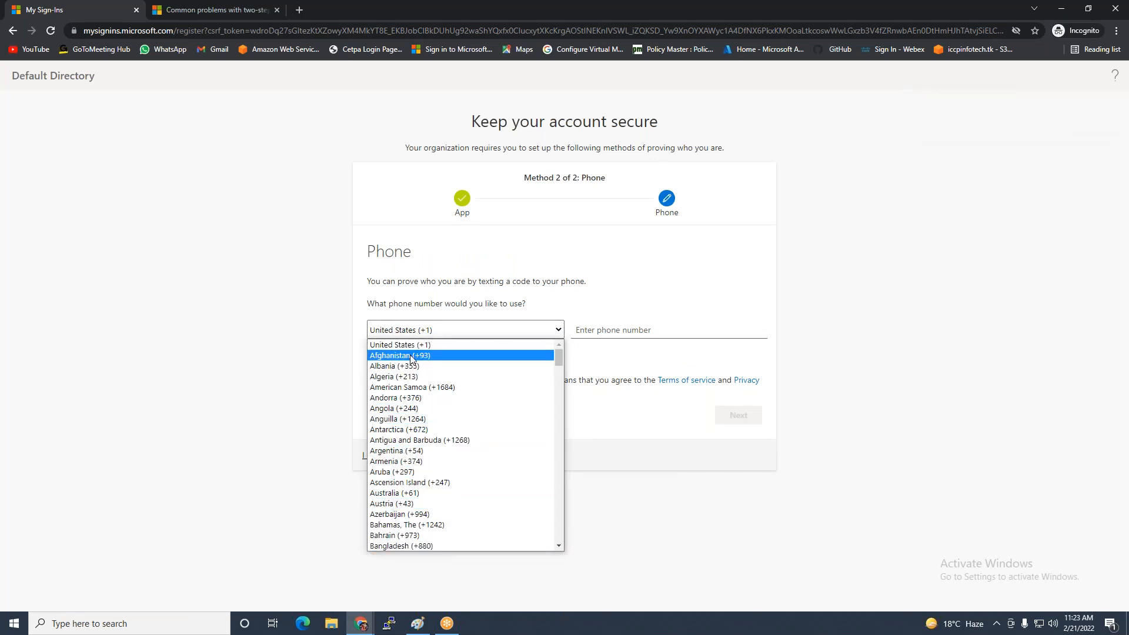
key(i)
key(i)
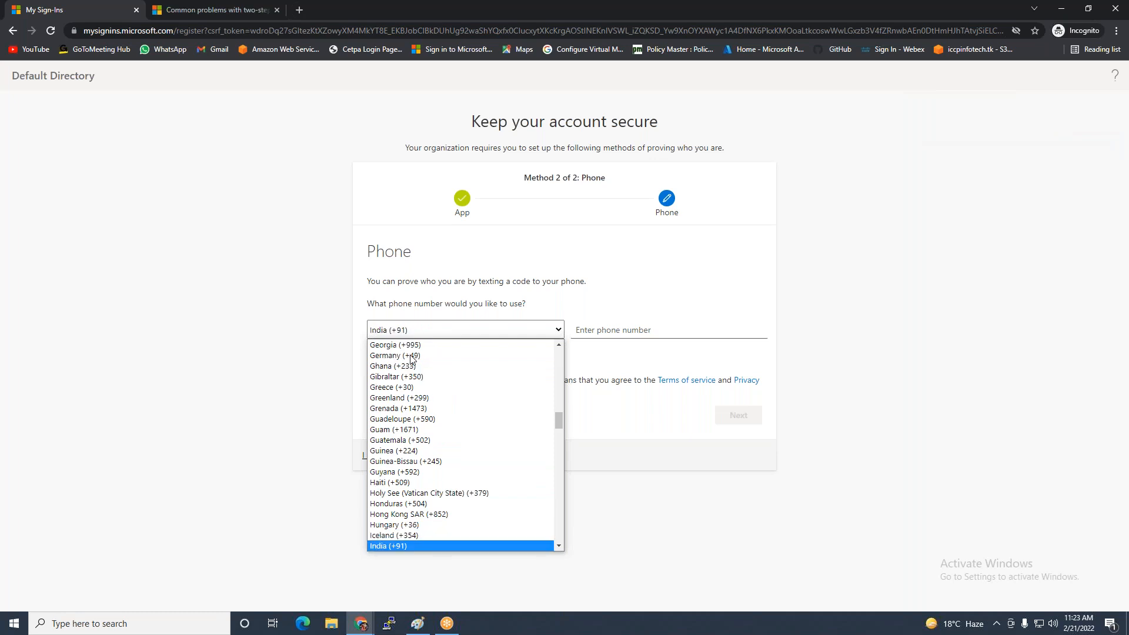
click(439, 548)
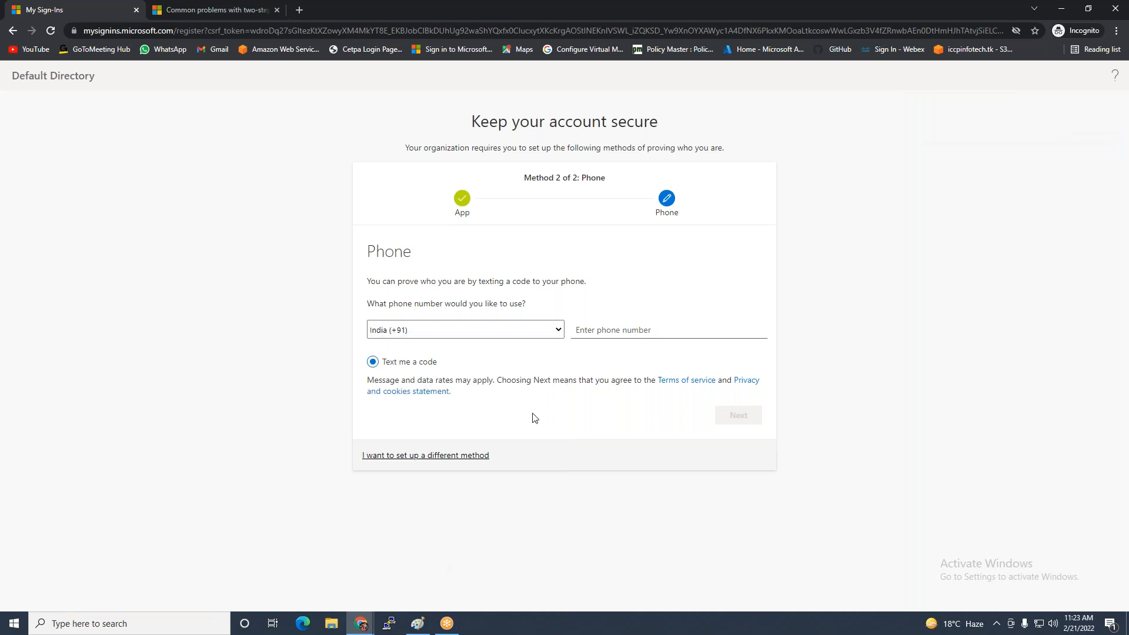
click(602, 329)
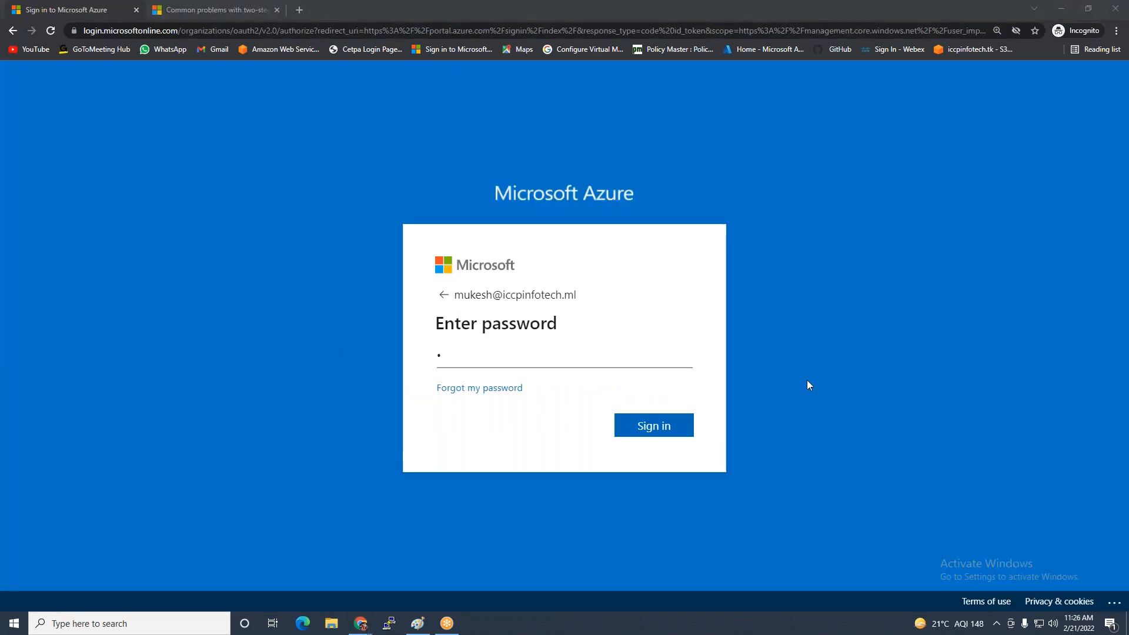
- Re-enter the account password, retrying after the first attempt is rejected as incorrect
click(457, 349)
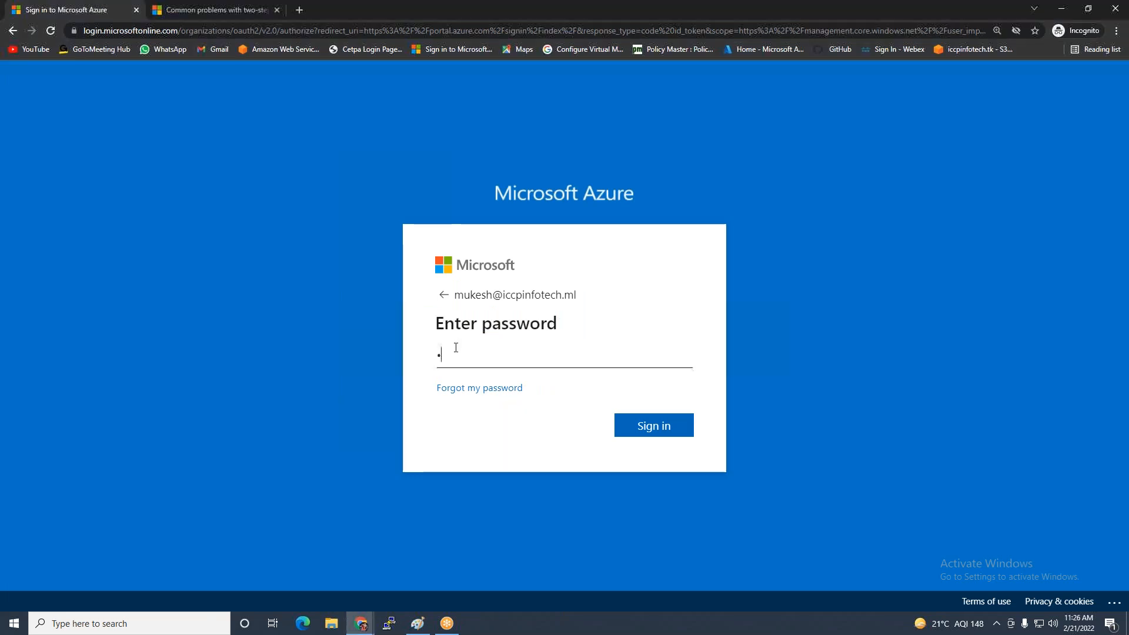
key(BackSpace)
text(*********)
key(Return)
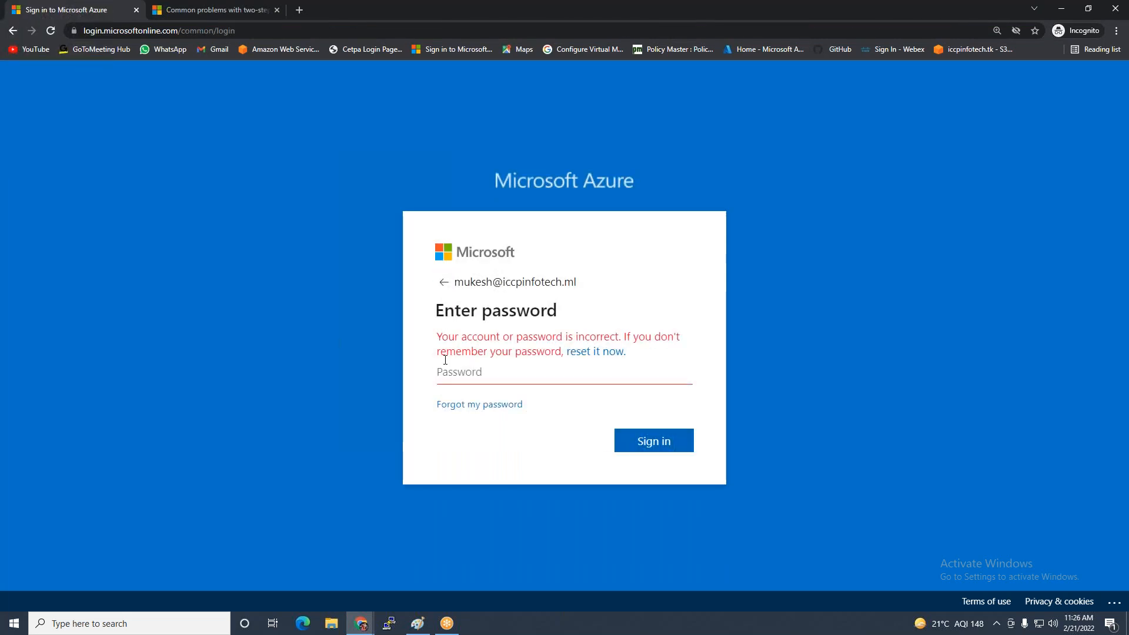
text(*********)
click(651, 445)
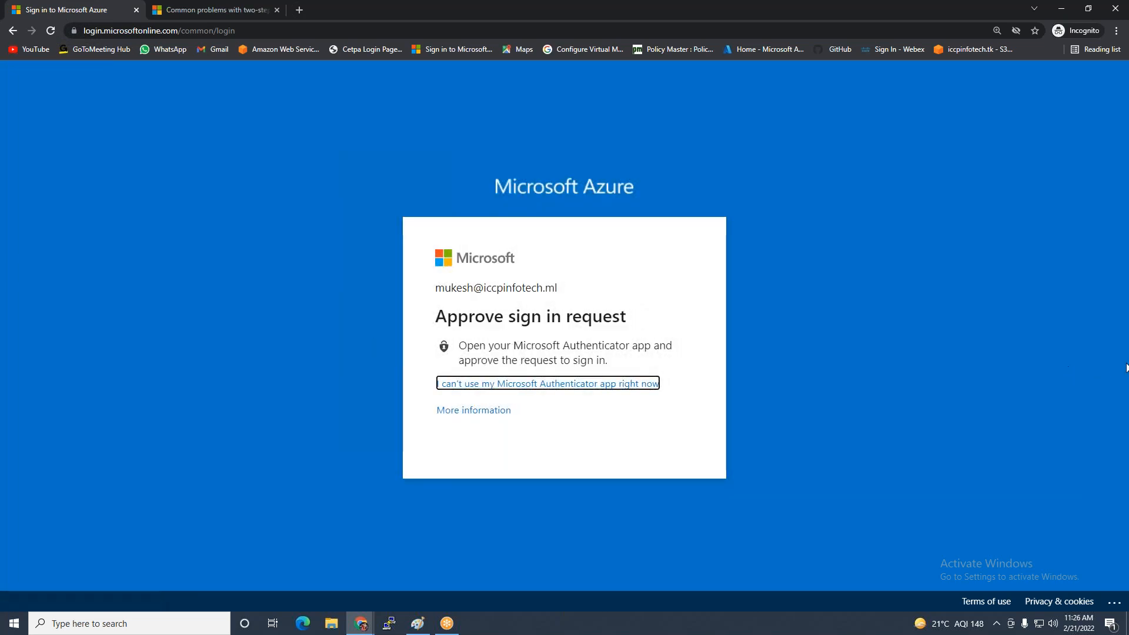
- Approve the Authenticator request and stay signed in with 'Don't show this again' ticked
click(1108, 371)
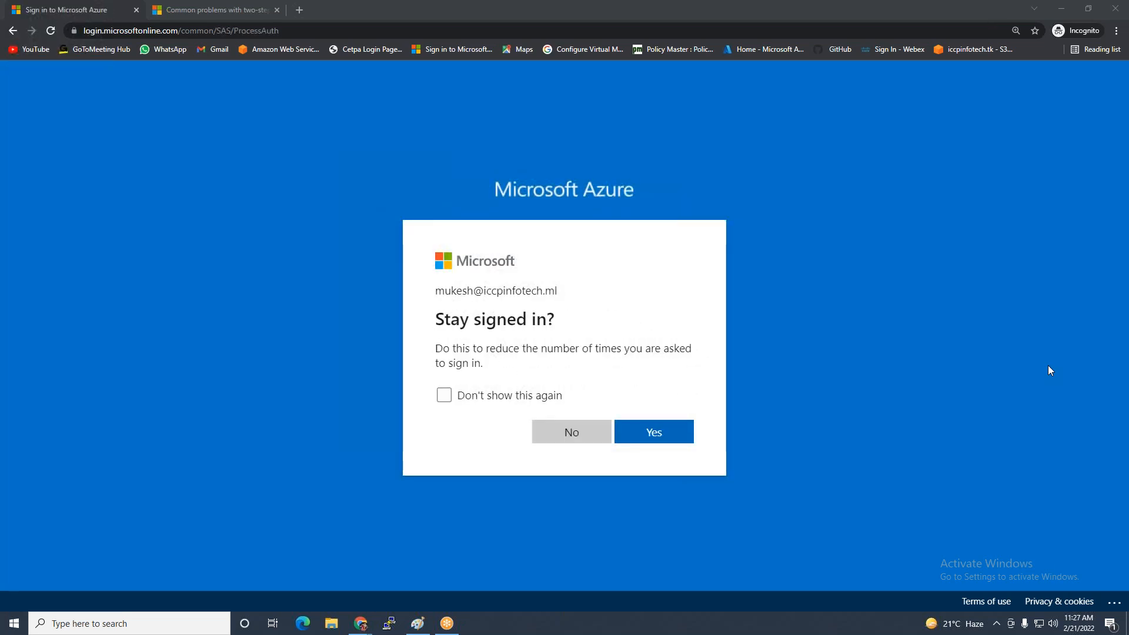
click(530, 395)
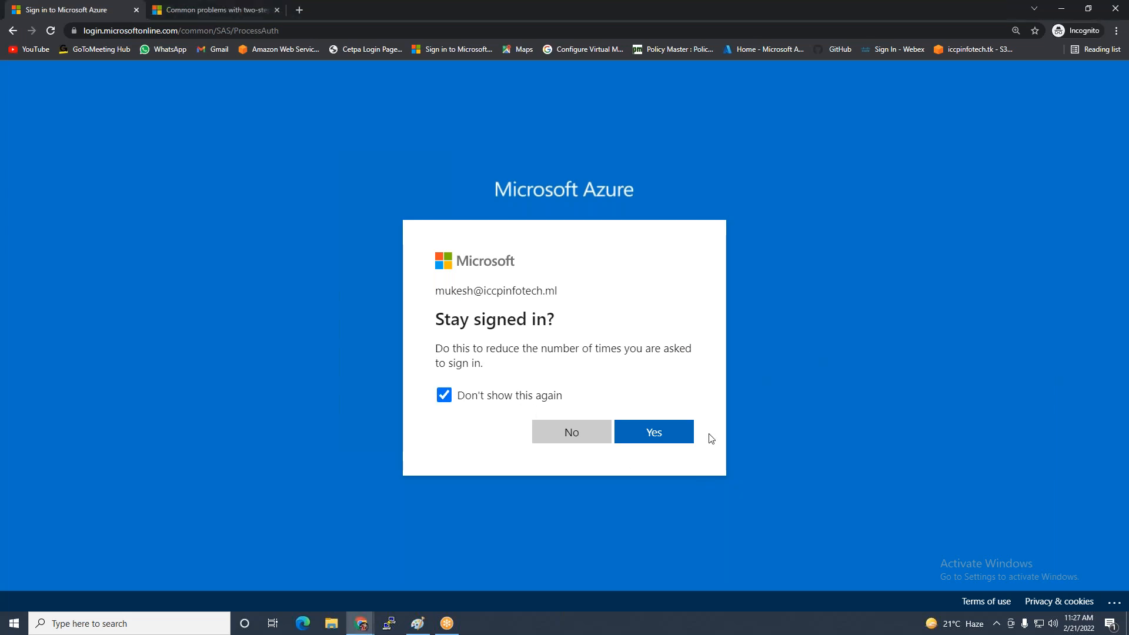
click(657, 432)
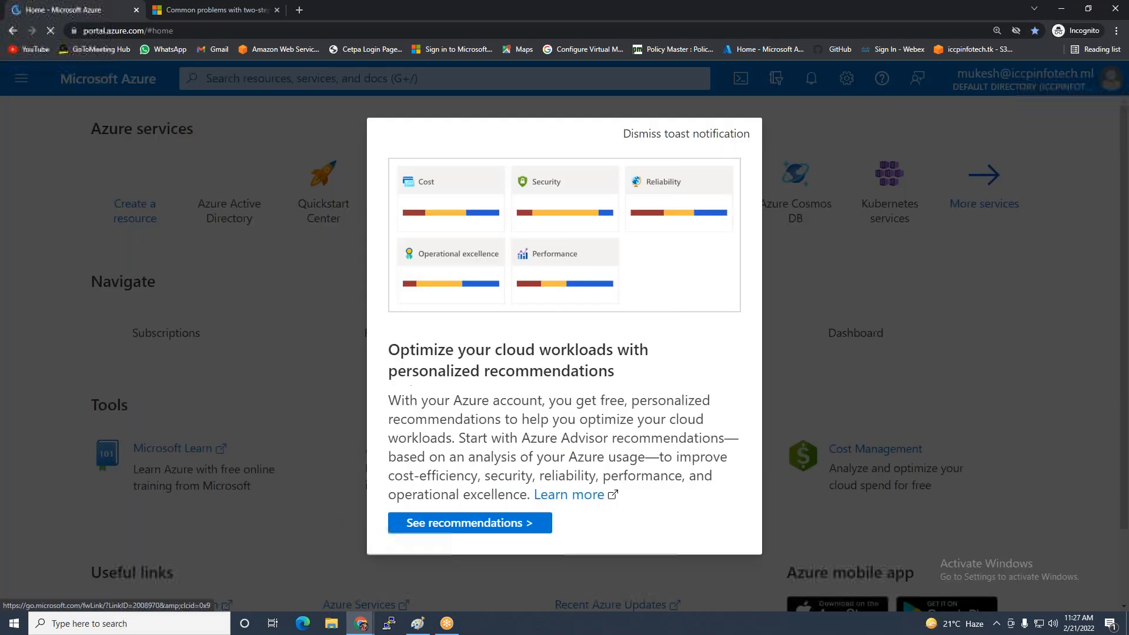
- Dismiss the Advisor popup, sign out, and start 'Forgot my password' recovery for the account
click(744, 133)
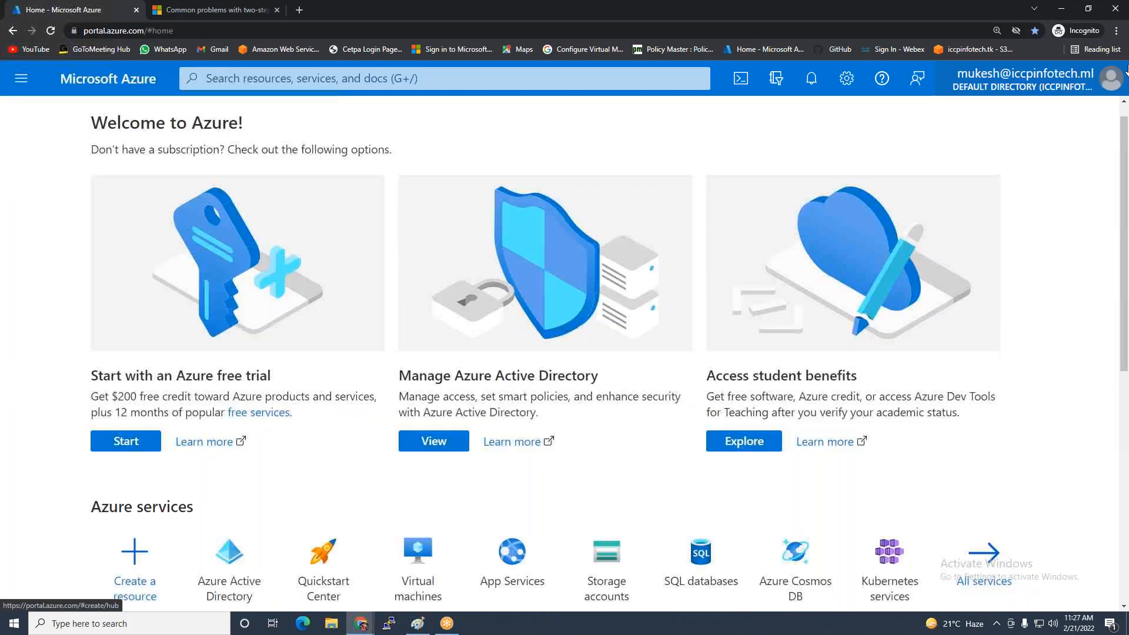
click(1103, 84)
click(1103, 85)
click(1104, 84)
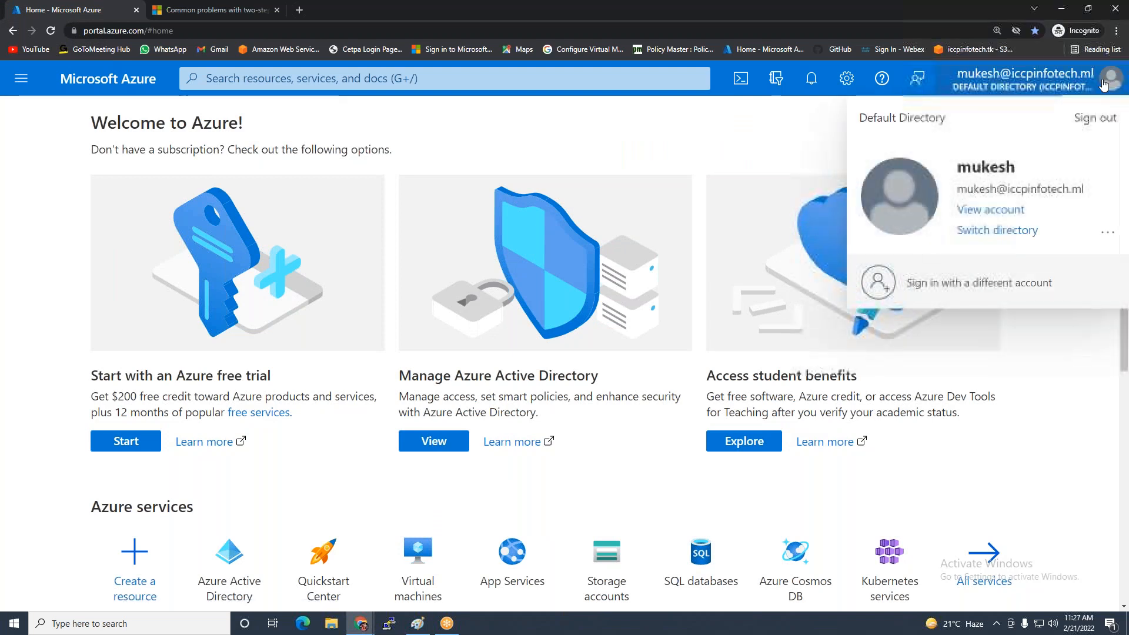
click(1091, 126)
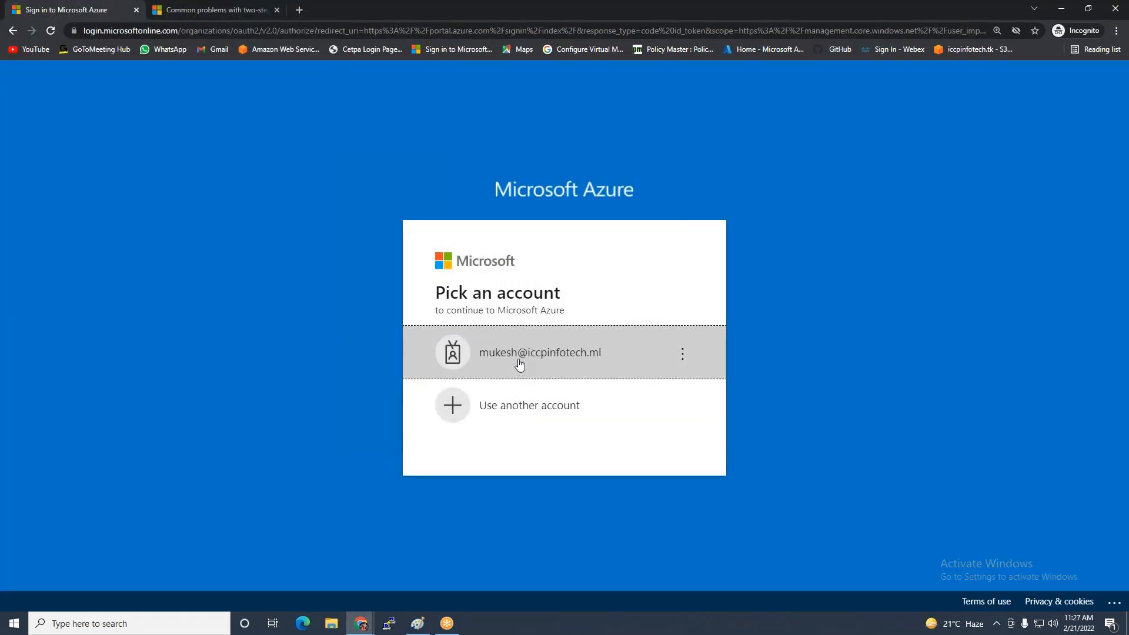
click(519, 364)
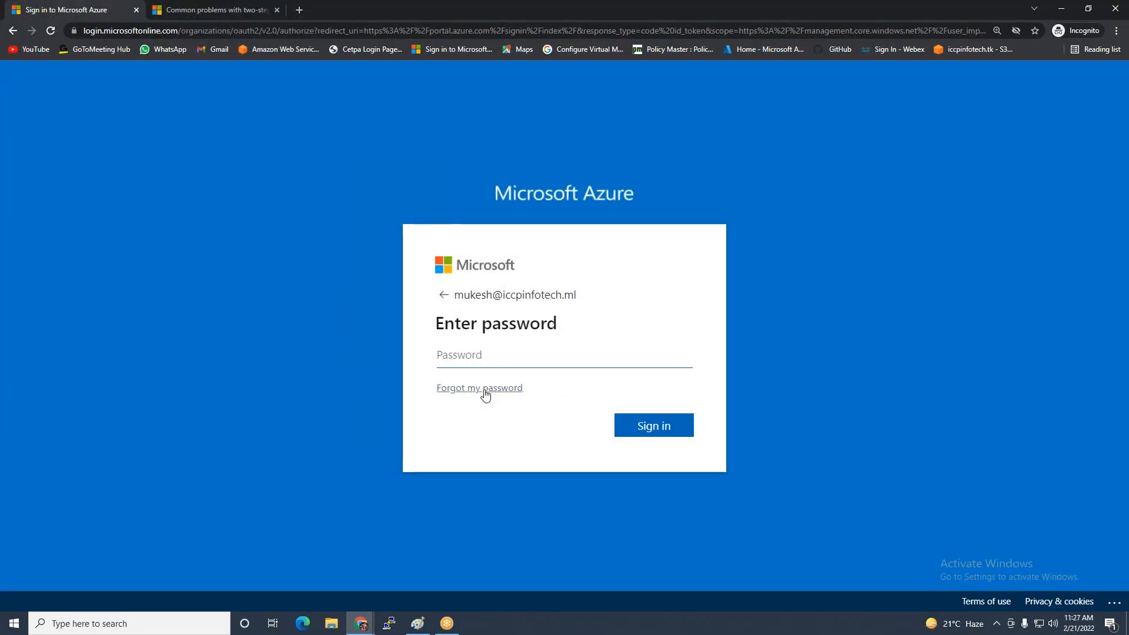
click(485, 389)
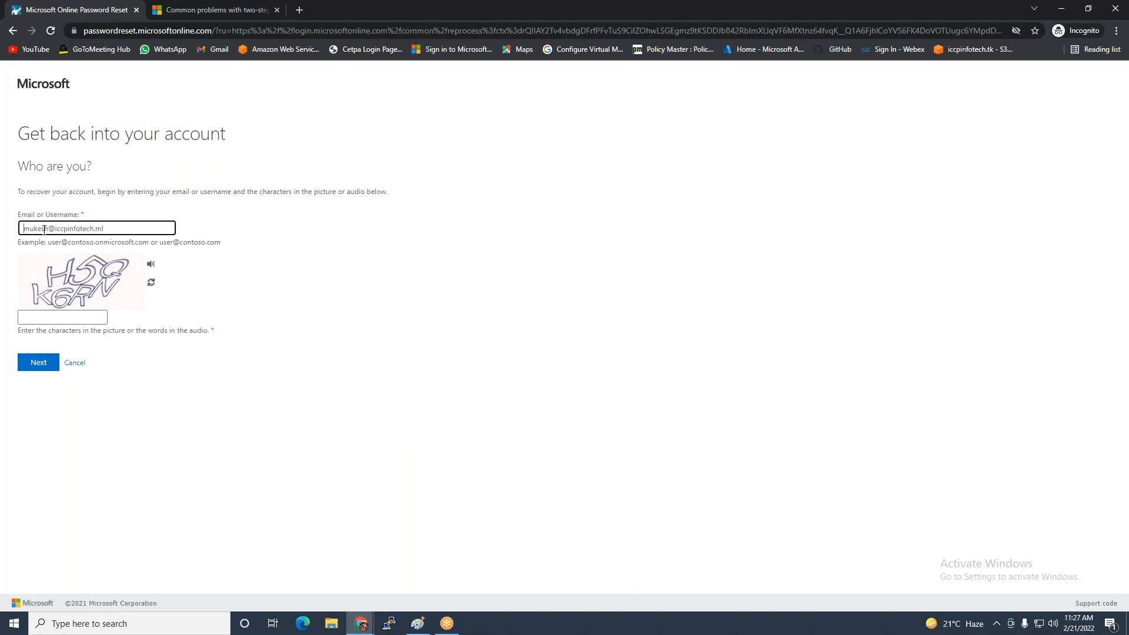
- Check the e-mail address and submit the account recovery captcha form
drag(118, 228, 13, 234)
click(208, 299)
click(69, 318)
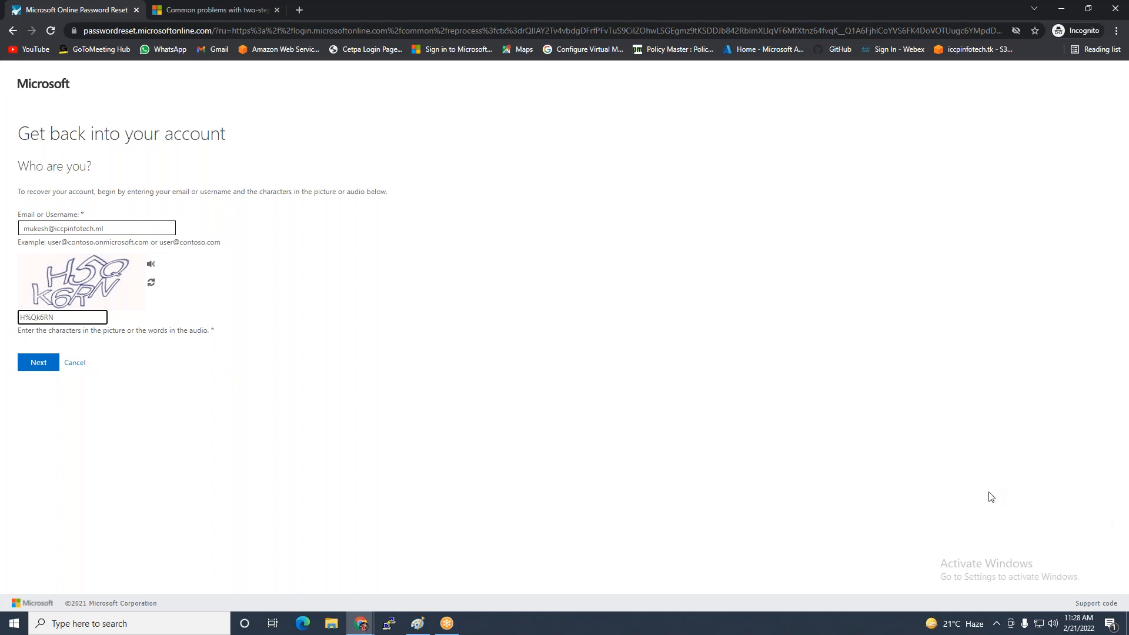
click(30, 363)
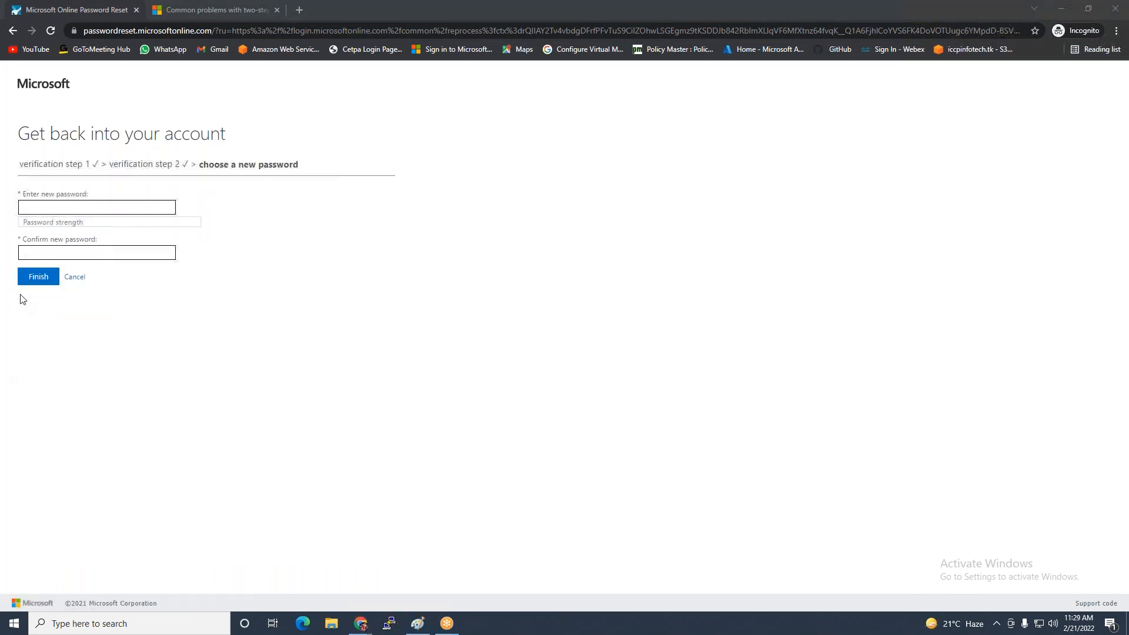
- Cancel the reset, choose the test account again and restart 'Forgot my password'
click(134, 167)
click(76, 277)
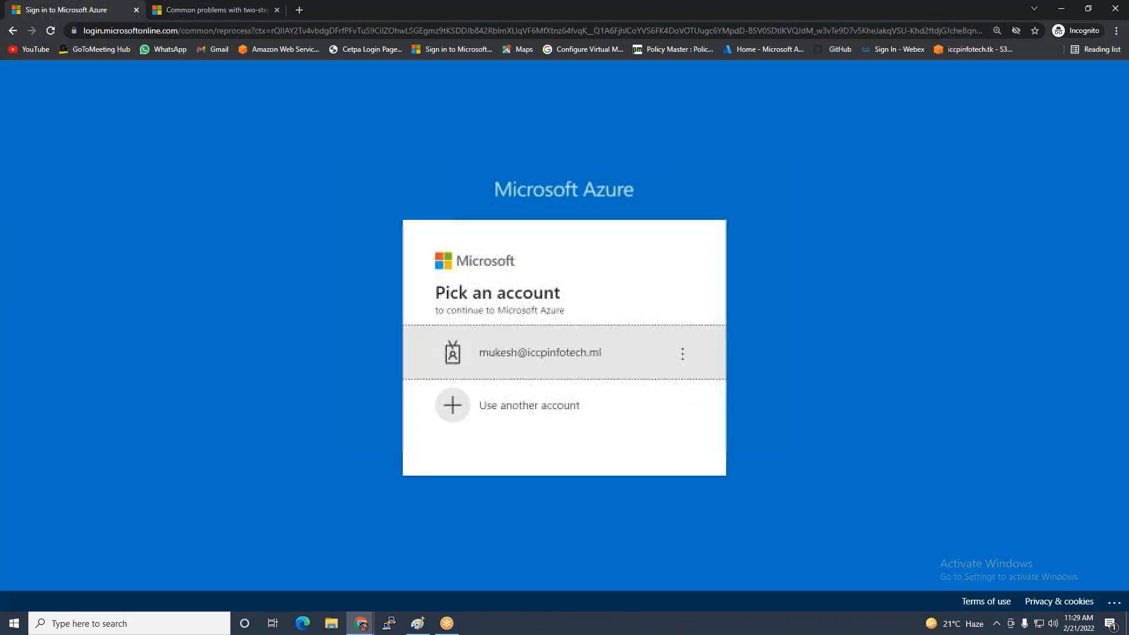
click(549, 361)
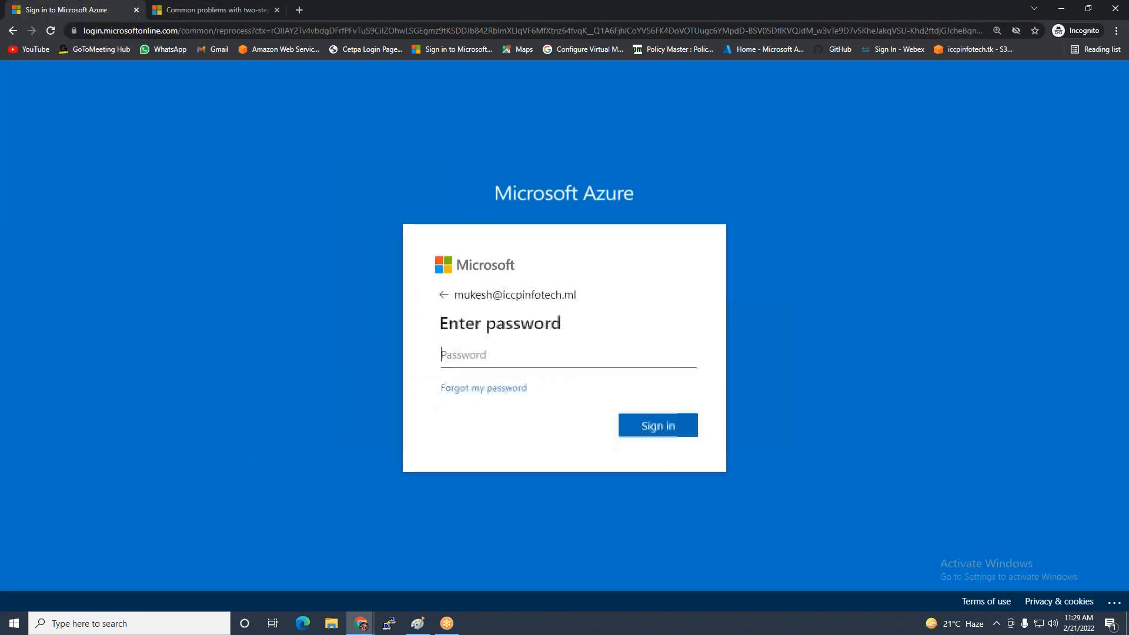
click(484, 393)
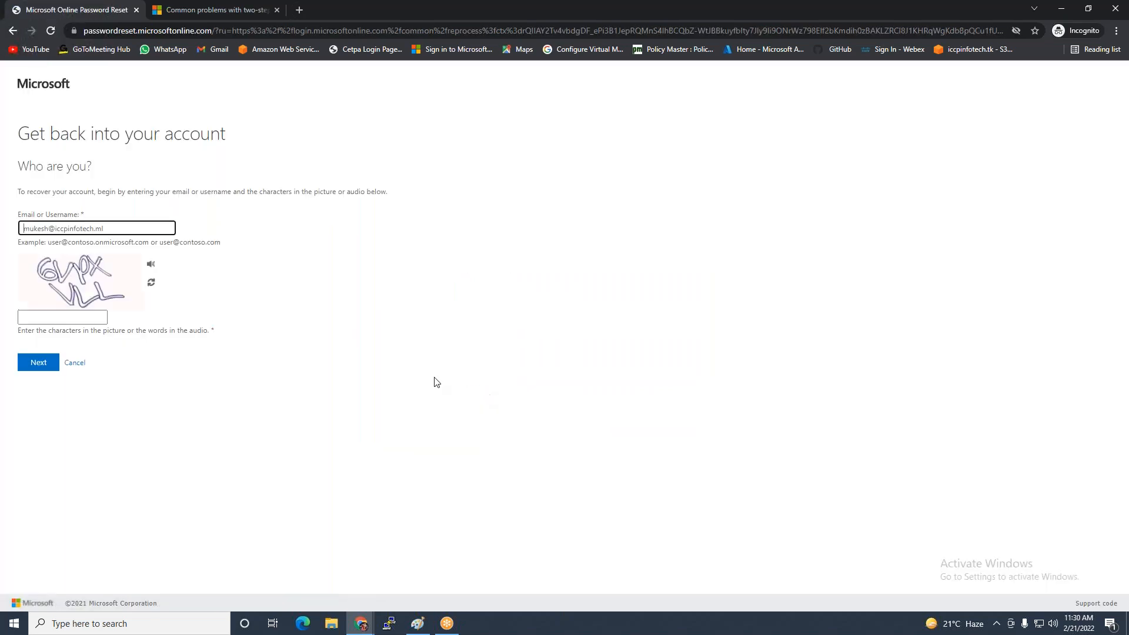
- Submit the captcha characters and focus the mobile phone number field for verification
click(43, 316)
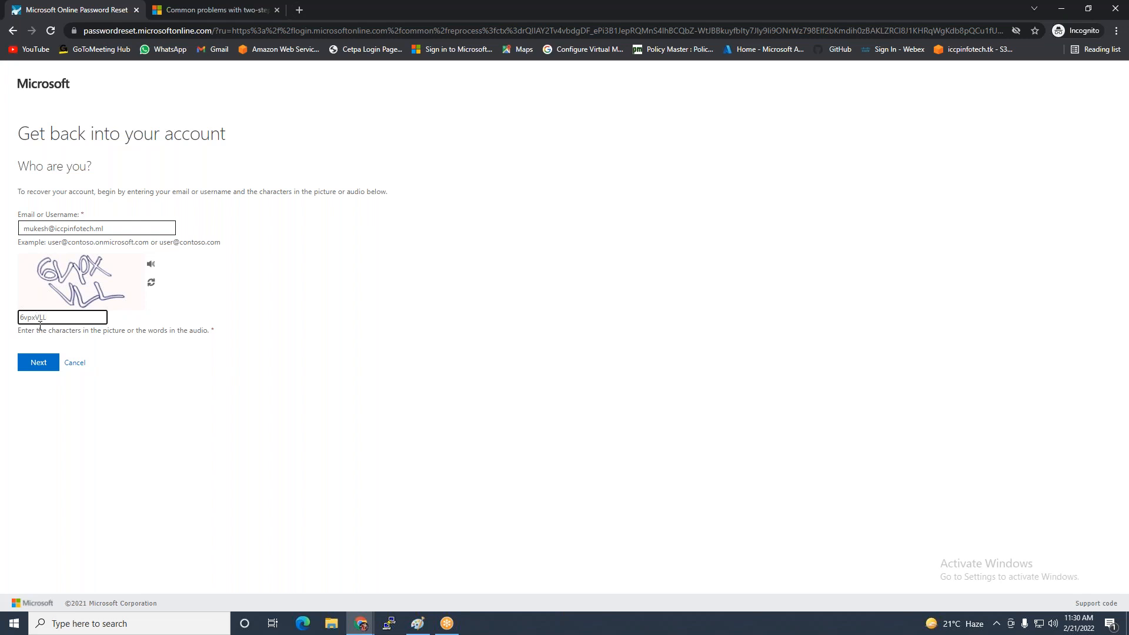
click(38, 362)
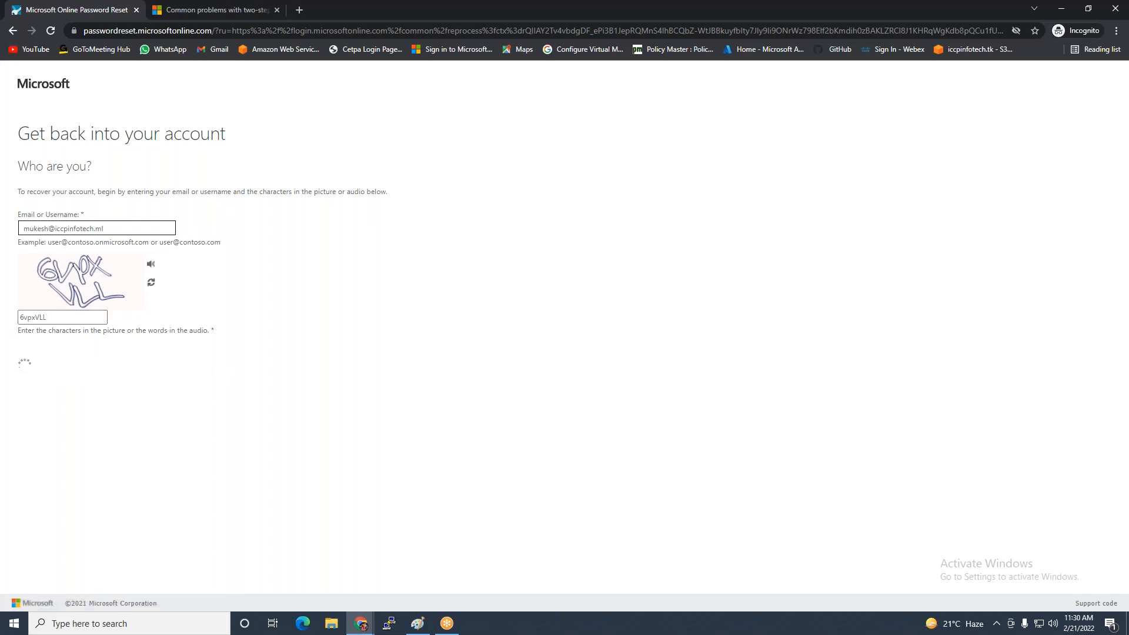
click(205, 288)
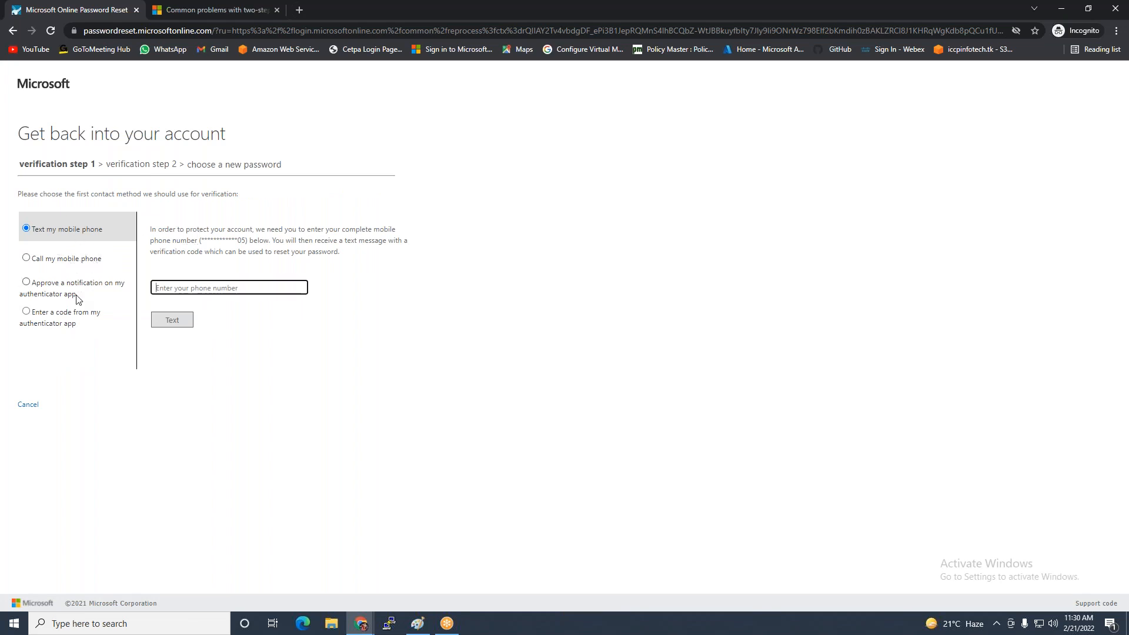
- Pass verification step 1 with an authenticator app code, reaching the step 2 phone number field
click(55, 287)
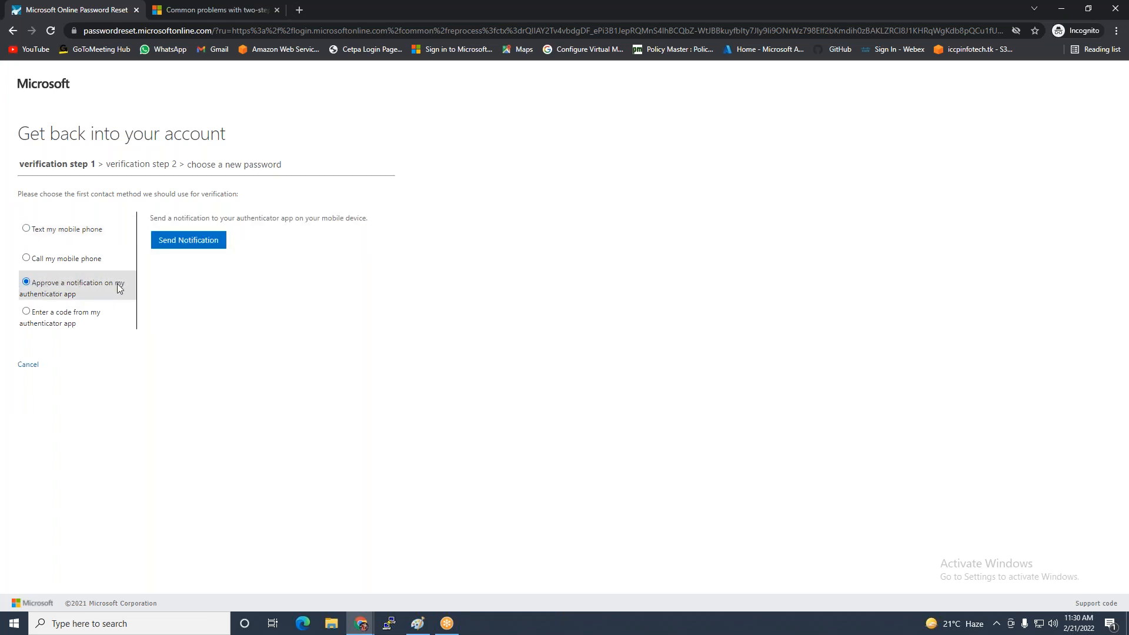
click(66, 316)
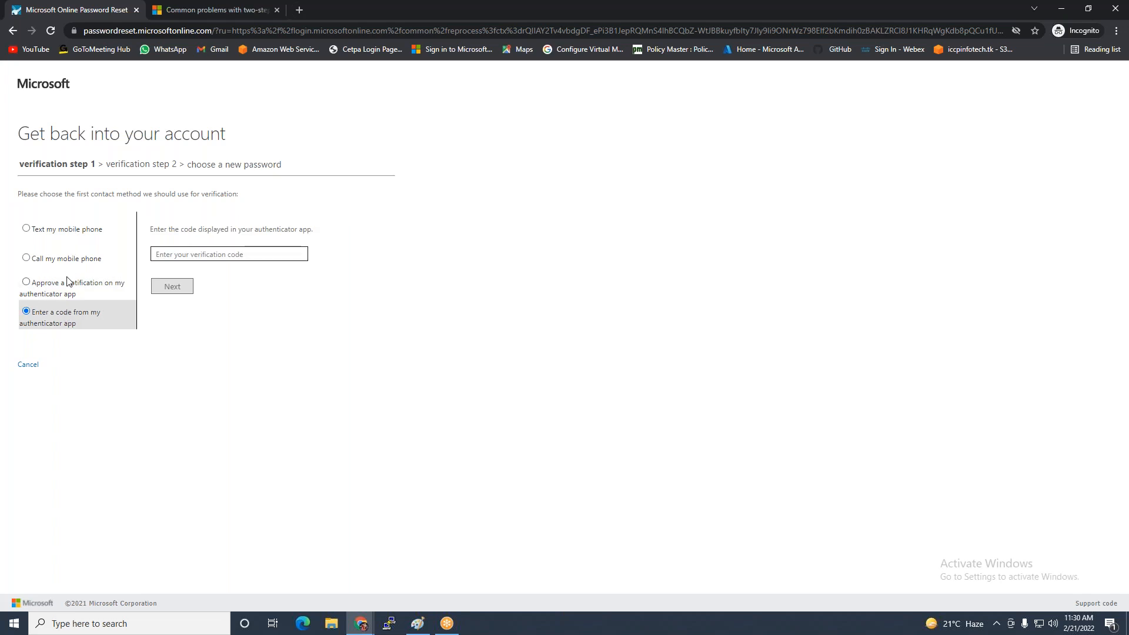
click(263, 252)
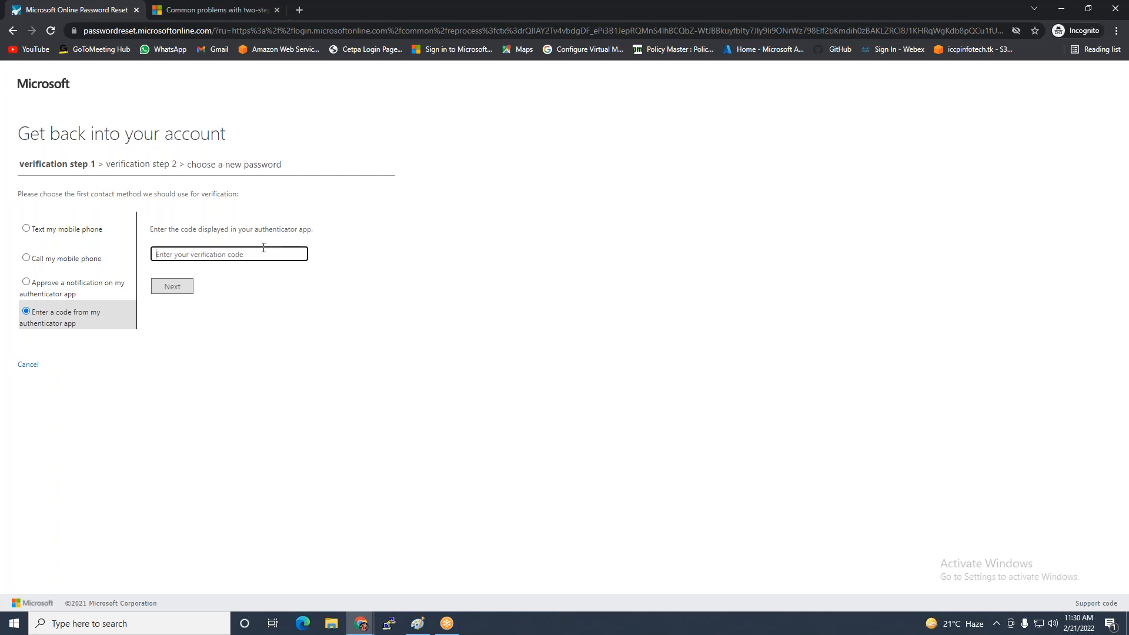
click(171, 291)
click(181, 289)
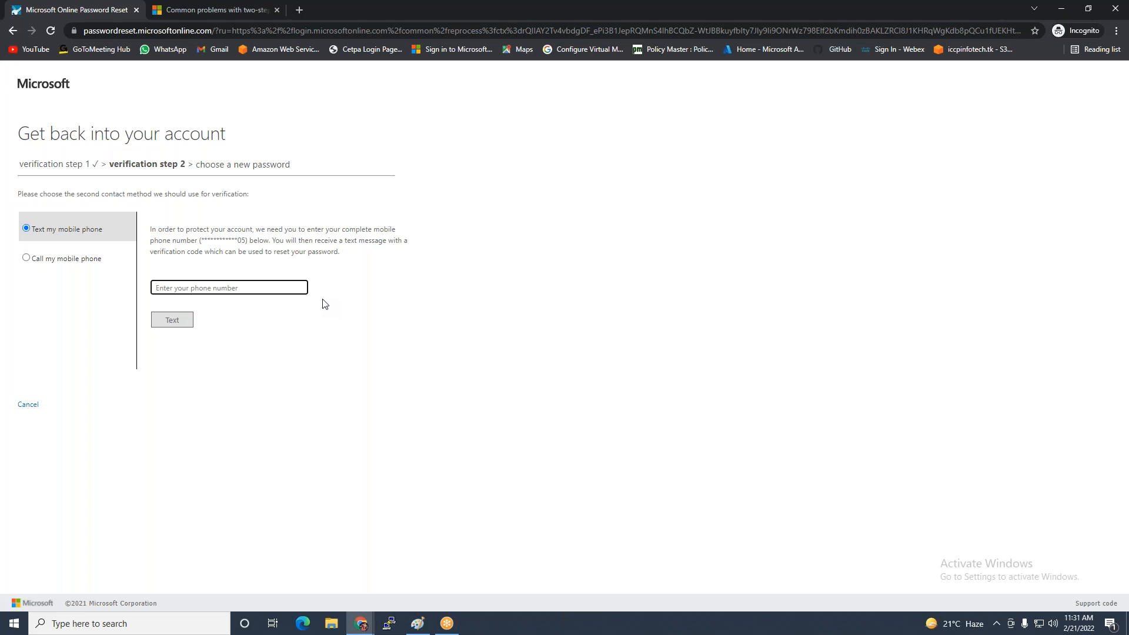
- Close the incognito window, refresh All users to show 2 users, and open the test user
click(1121, 12)
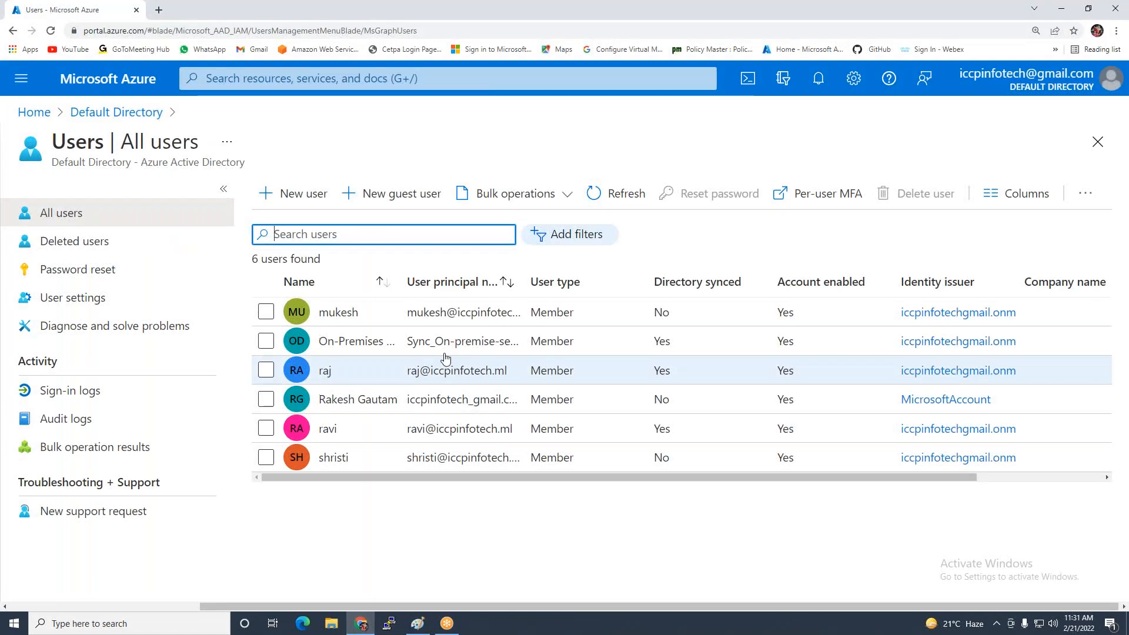
click(616, 194)
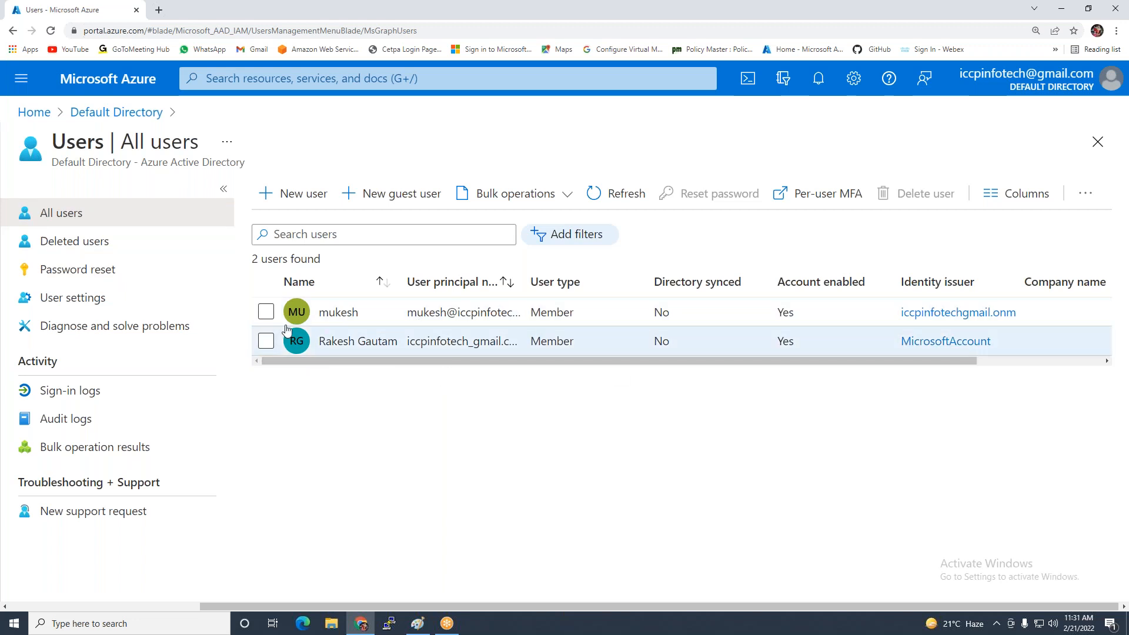
click(336, 312)
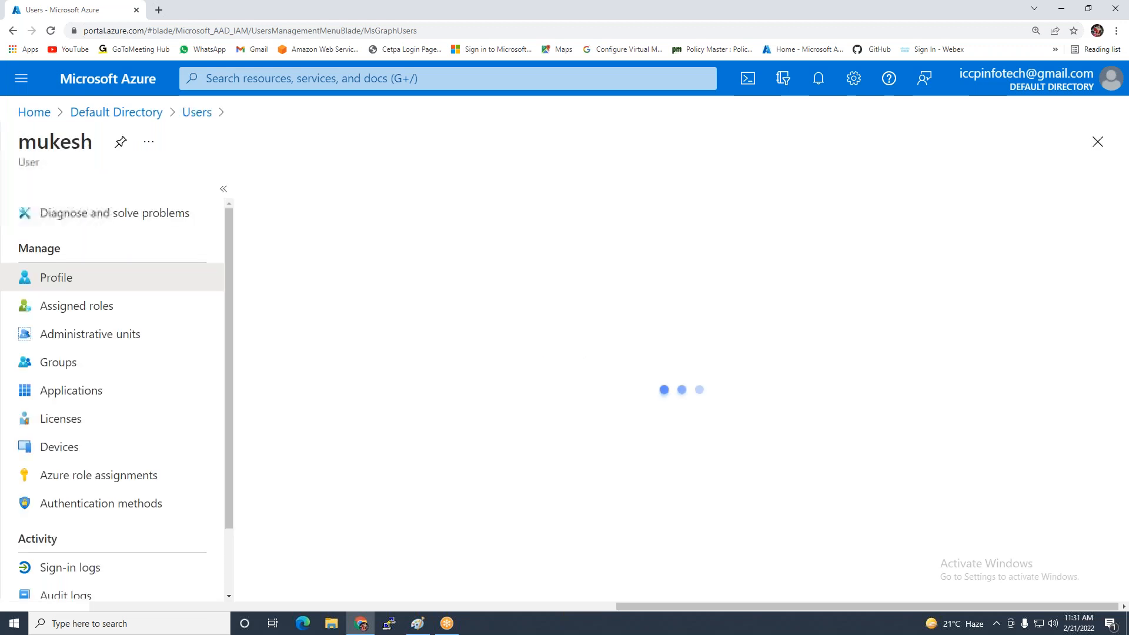
- Review the test user's Global administrator role and browse directory roles without assigning any
click(78, 309)
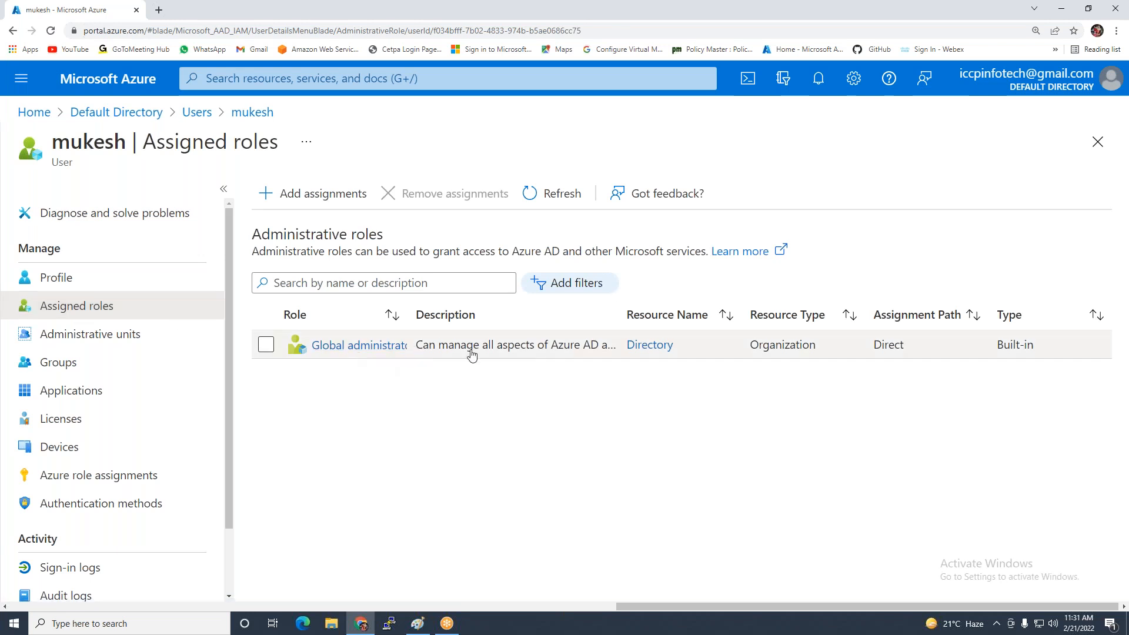
click(291, 196)
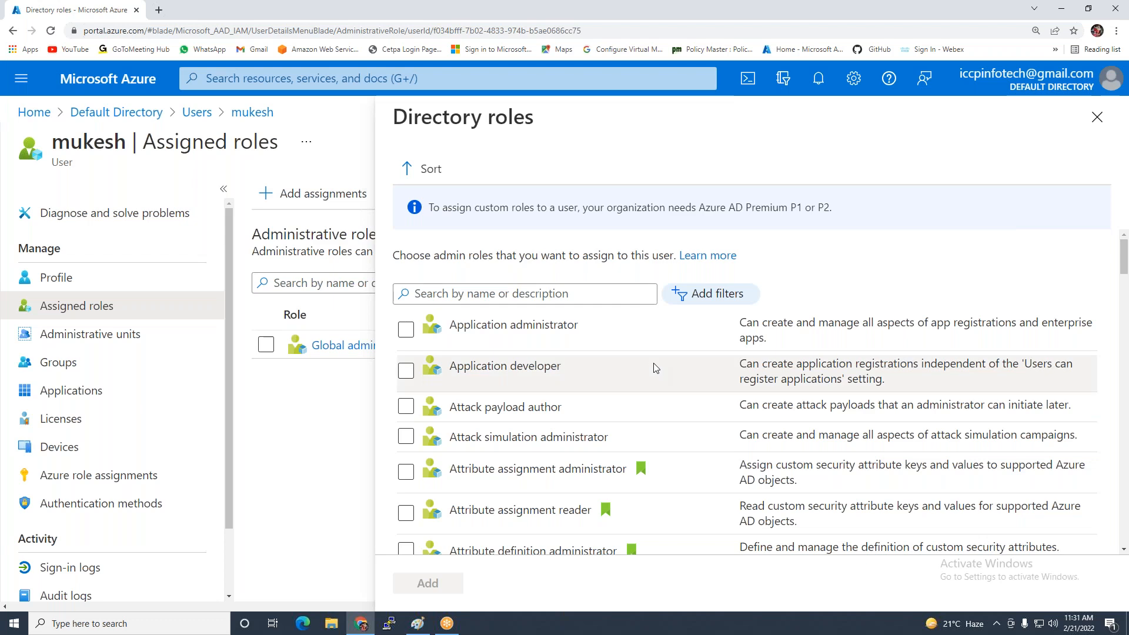
scroll(653, 368, down, 20)
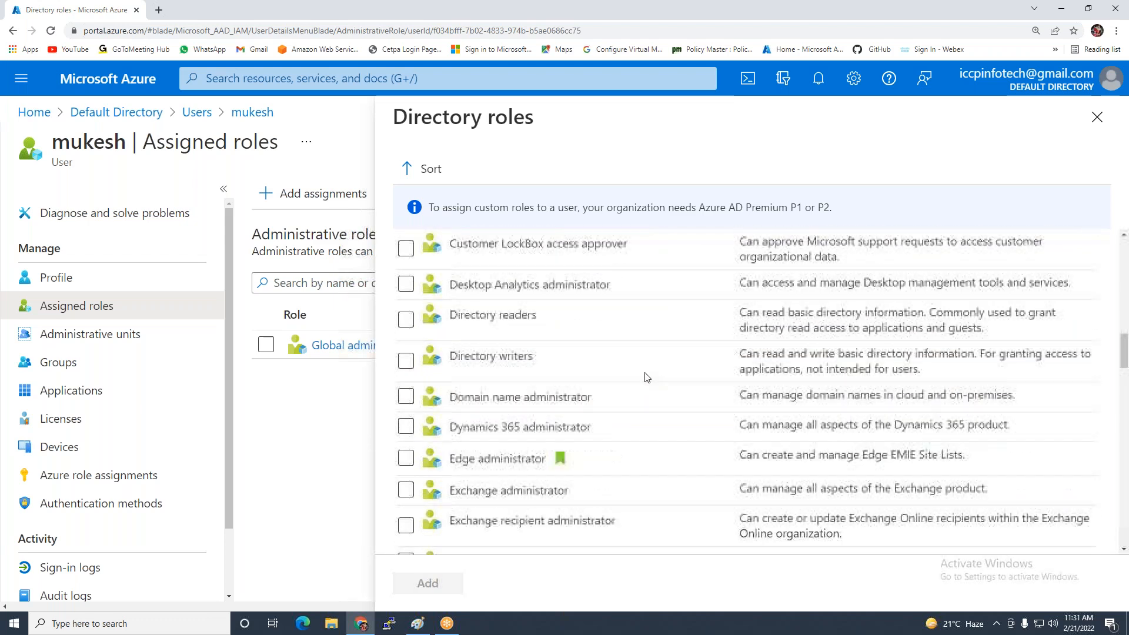
scroll(645, 378, down, 20)
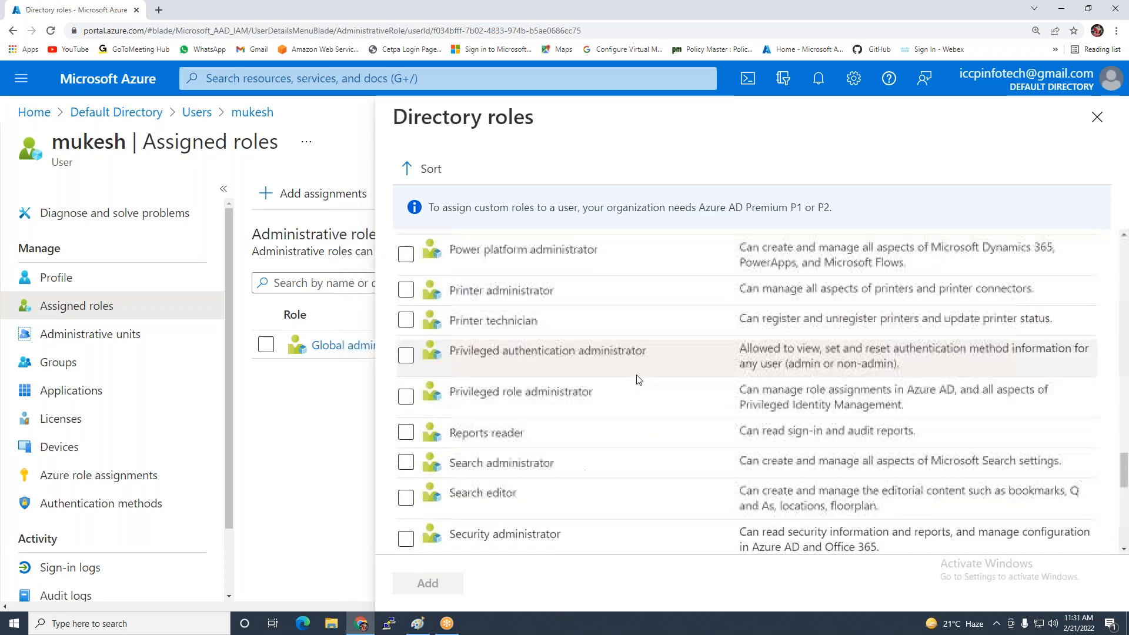
scroll(638, 365, up, 3)
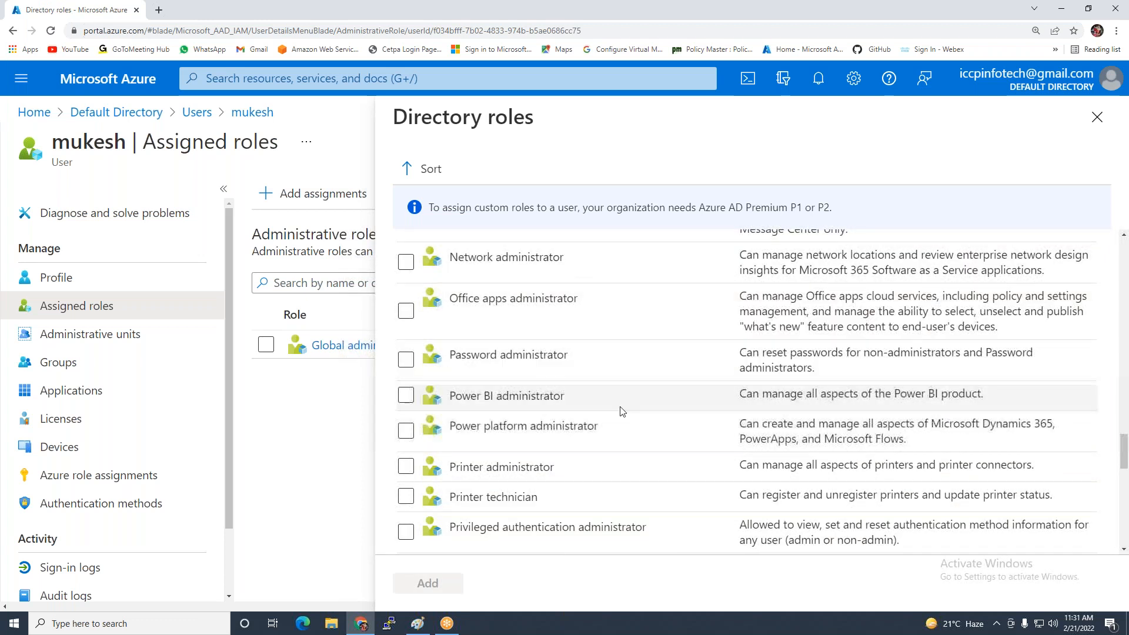
scroll(635, 457, down, 15)
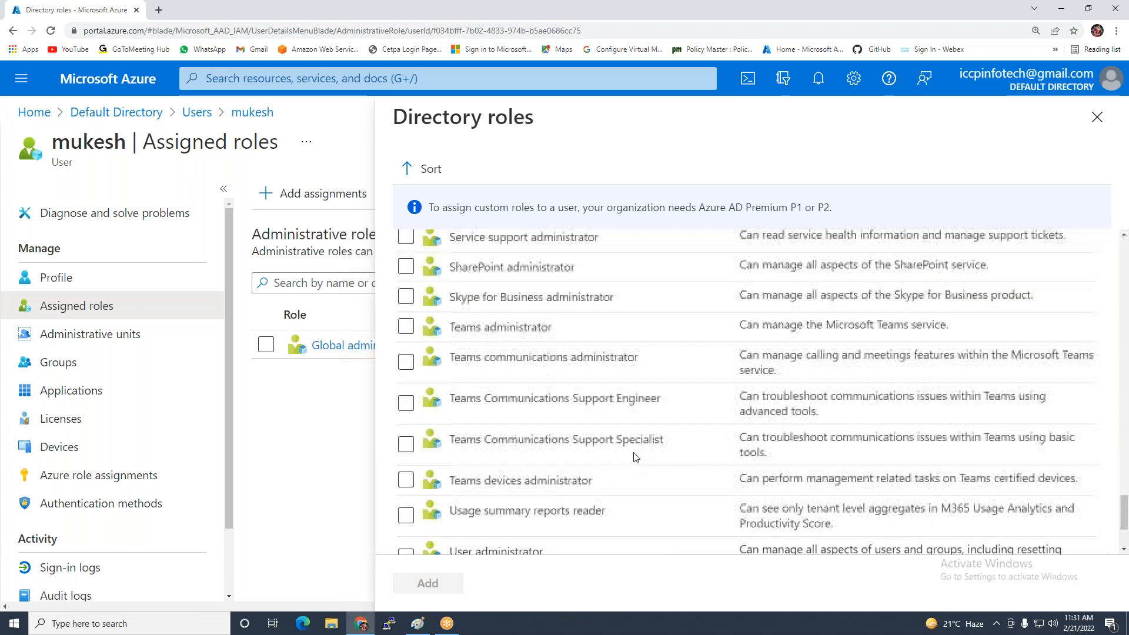
click(1097, 117)
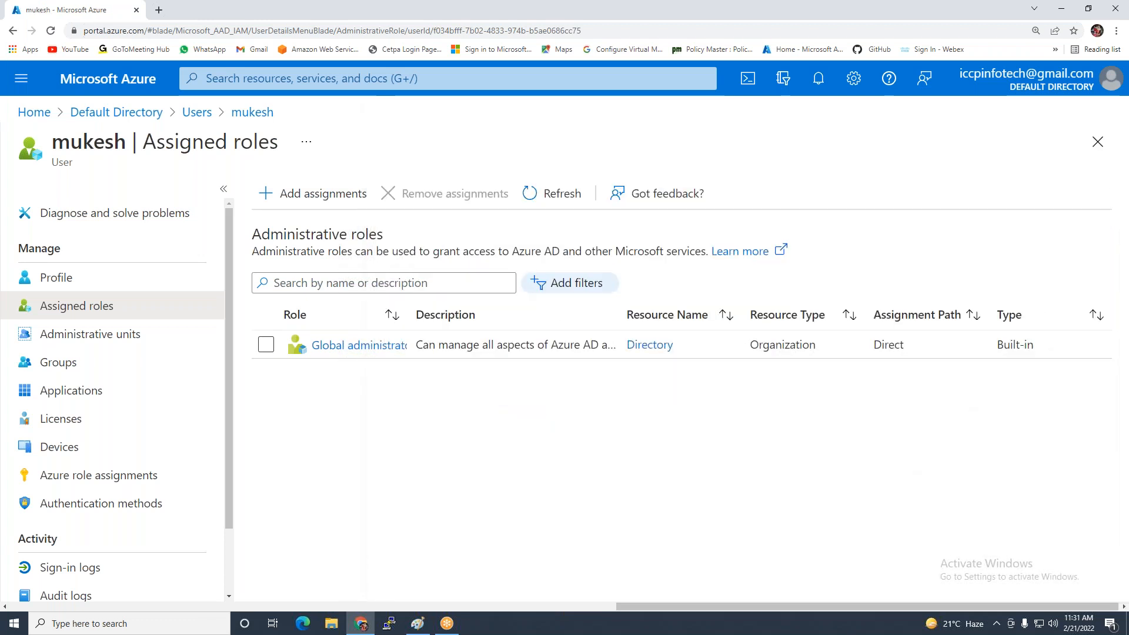
click(55, 368)
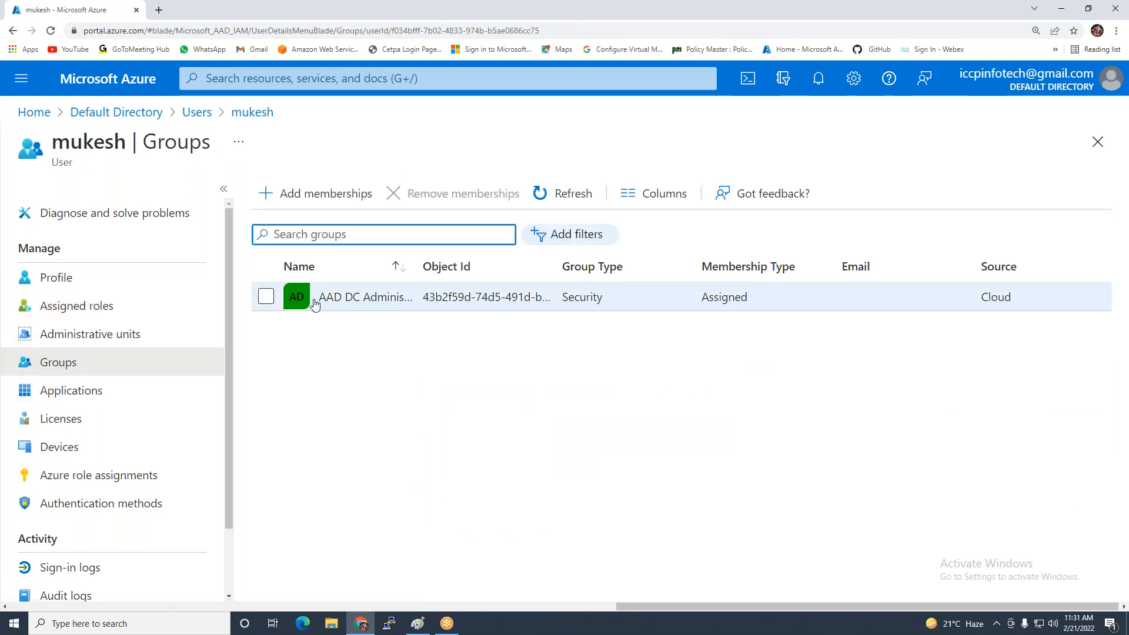
- Confirm the test user is a member of AAD DC Administrators, then return to All users
click(392, 295)
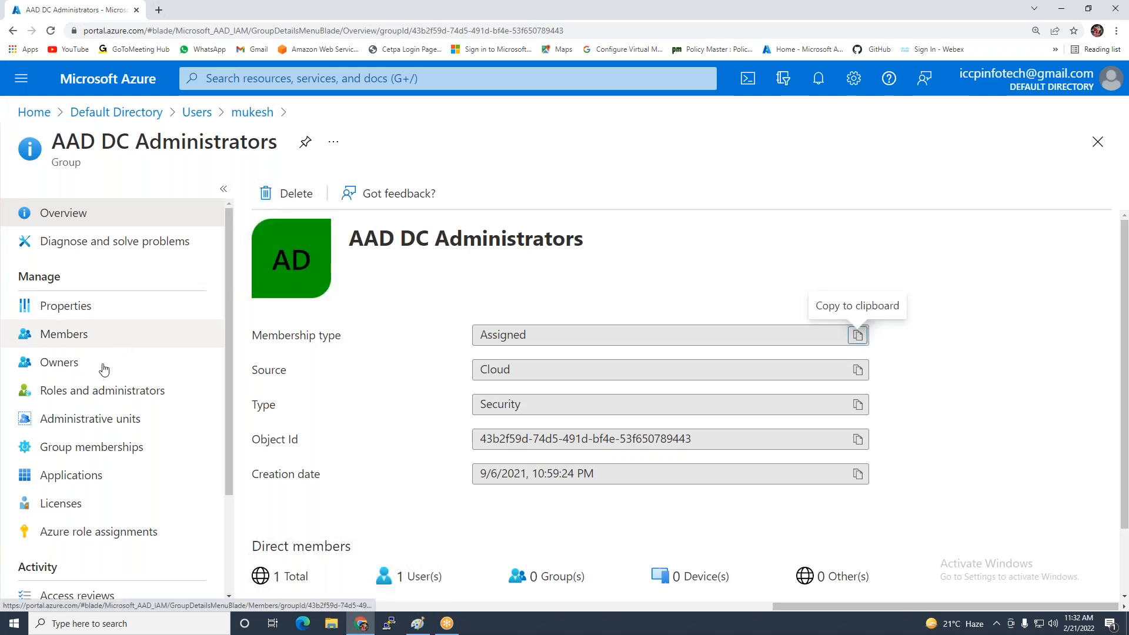
click(66, 336)
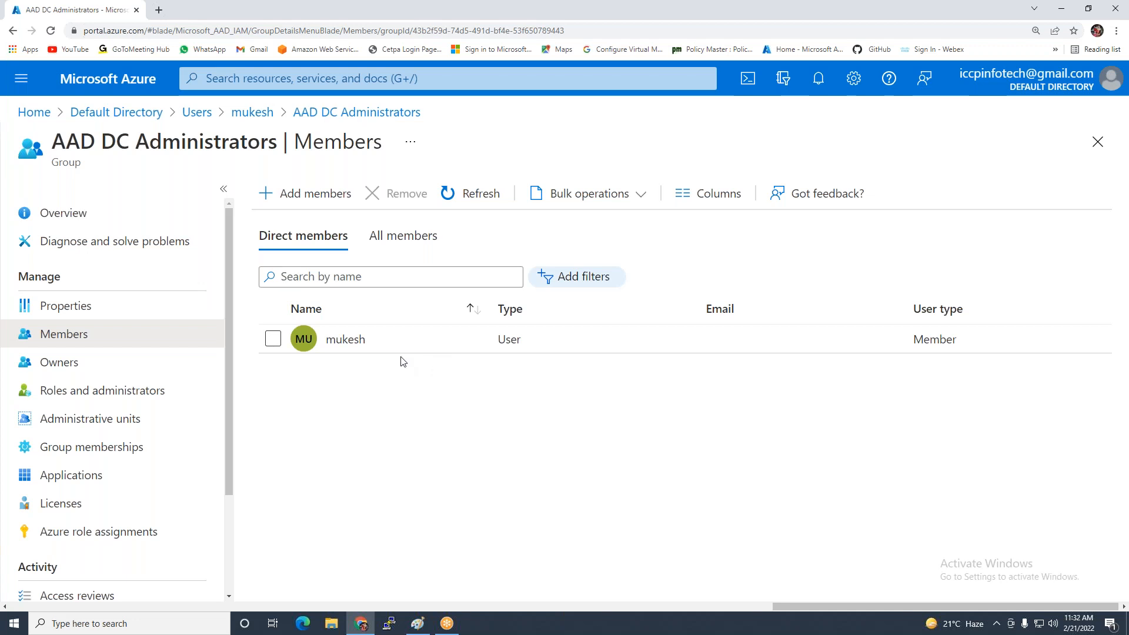
click(197, 113)
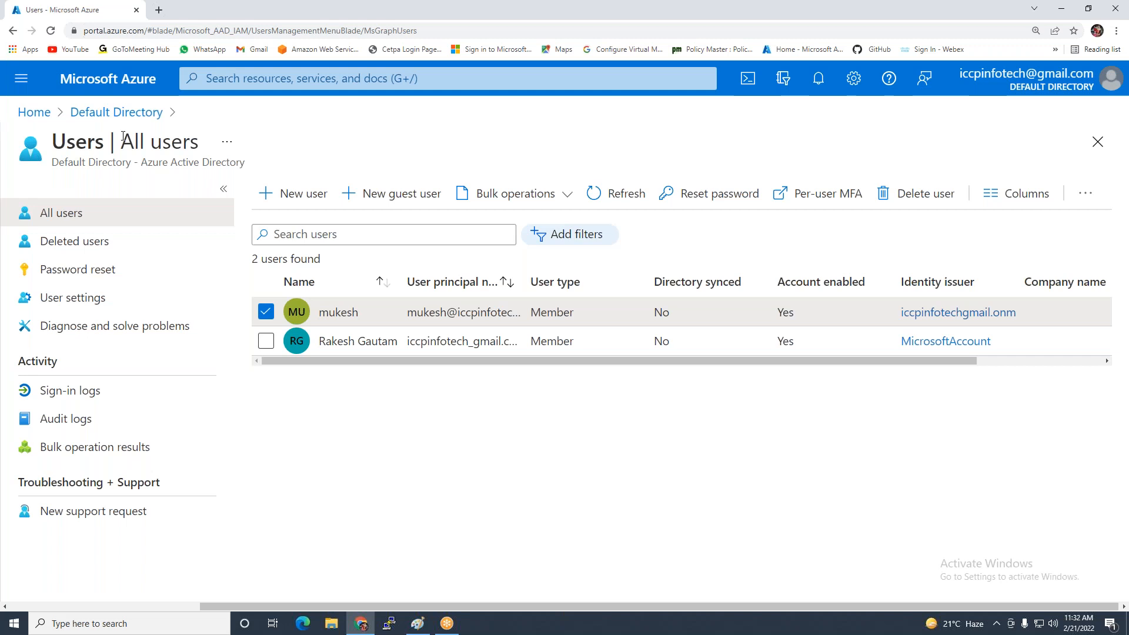
- Browse the Default Directory's All groups list of 15 groups
click(121, 115)
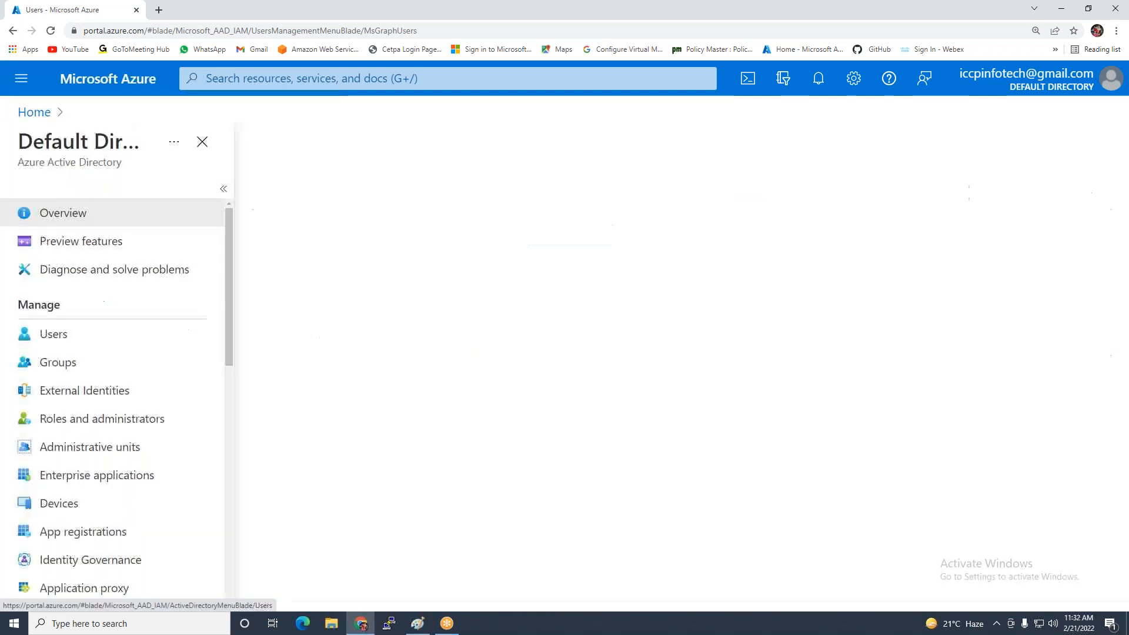
click(53, 363)
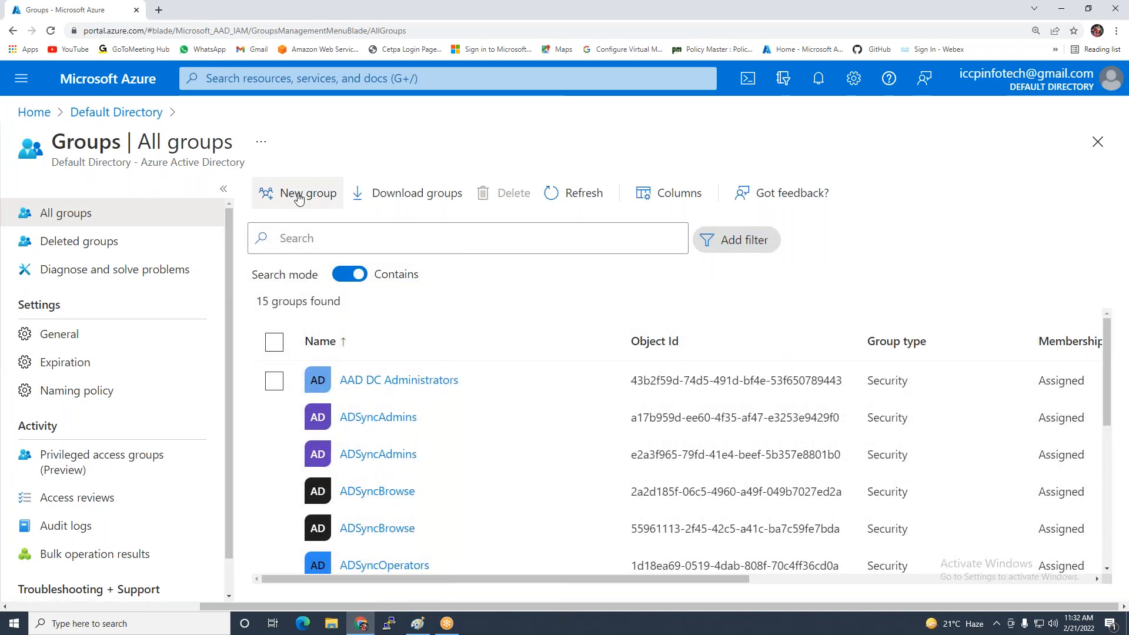
scroll(531, 431, down, 2)
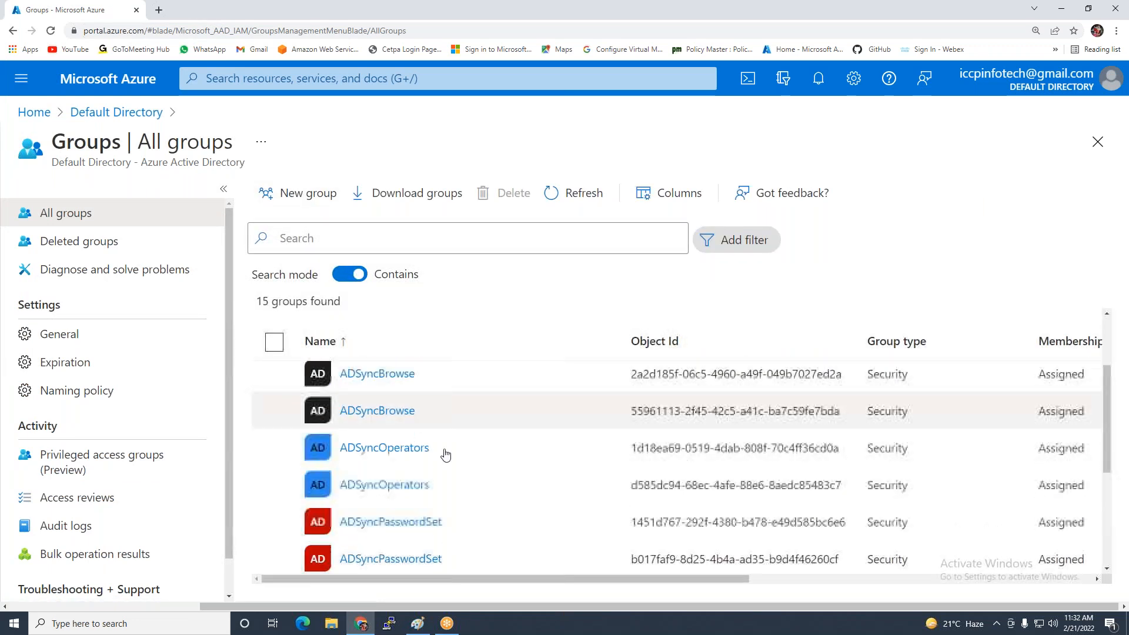
scroll(434, 484, down, 3)
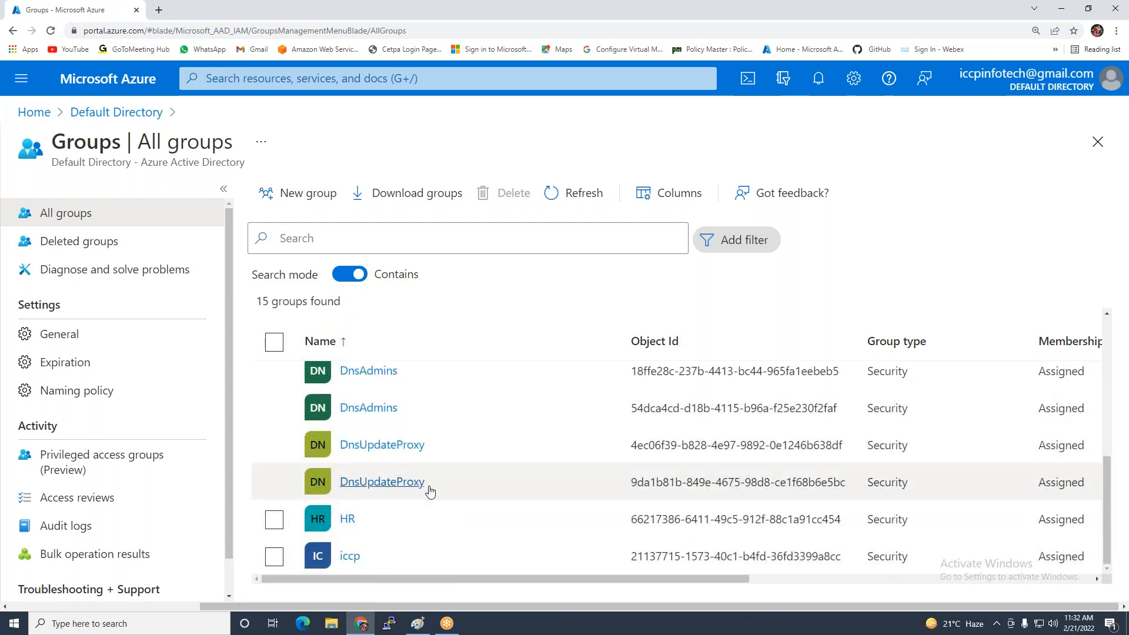
scroll(431, 488, up, 5)
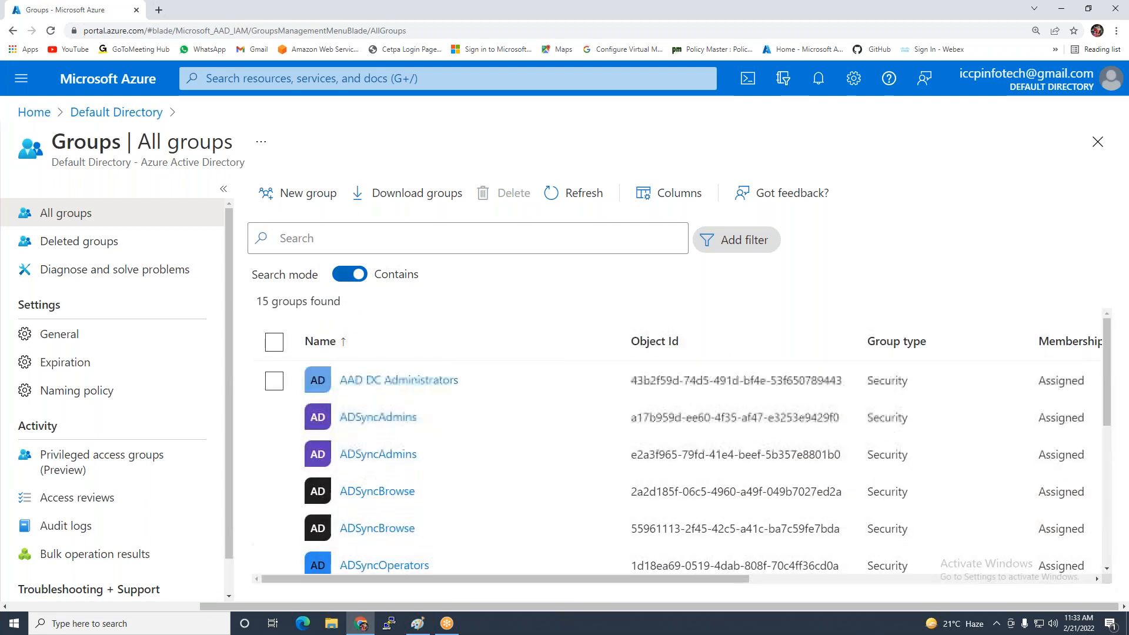
- Start a new security group named 'Markiting' with description 'for iccpusers'
click(308, 196)
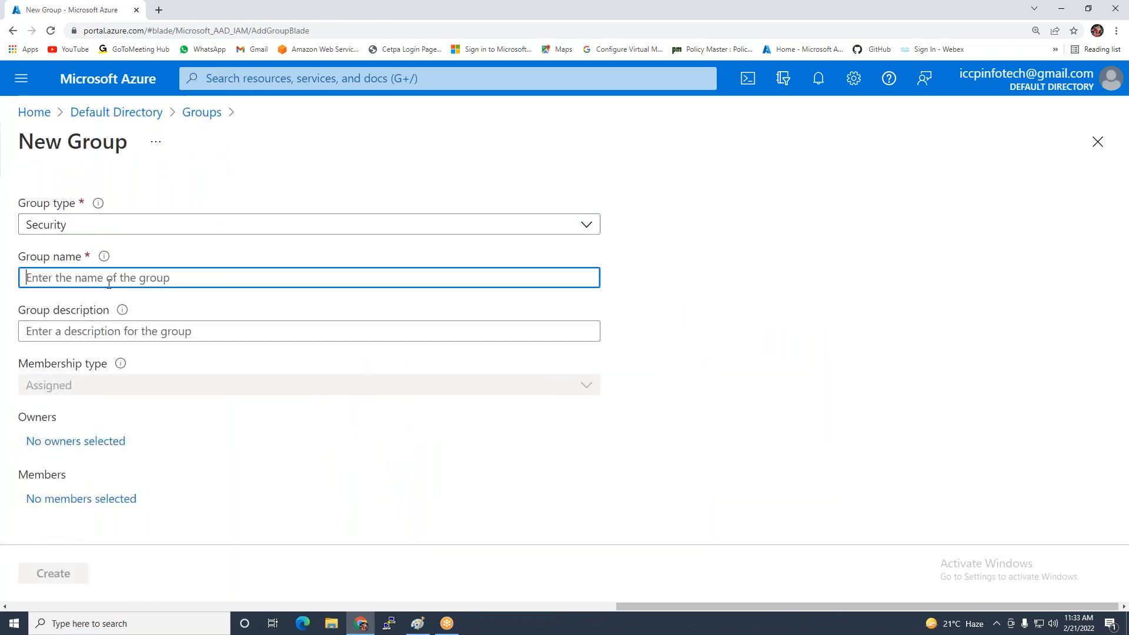
click(108, 283)
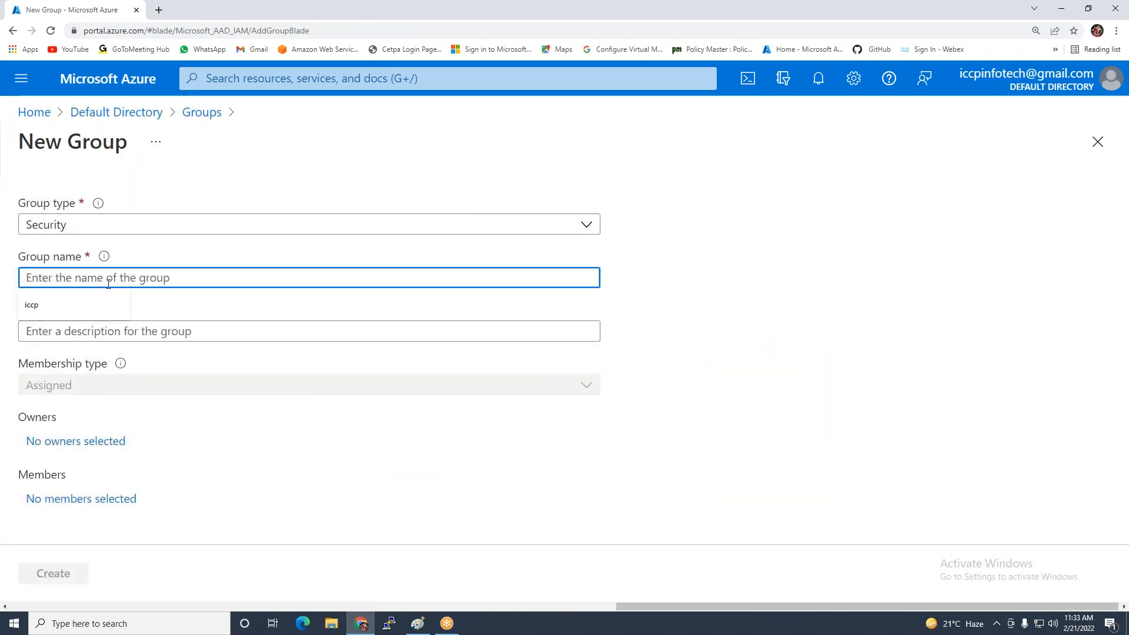
text(Mark)
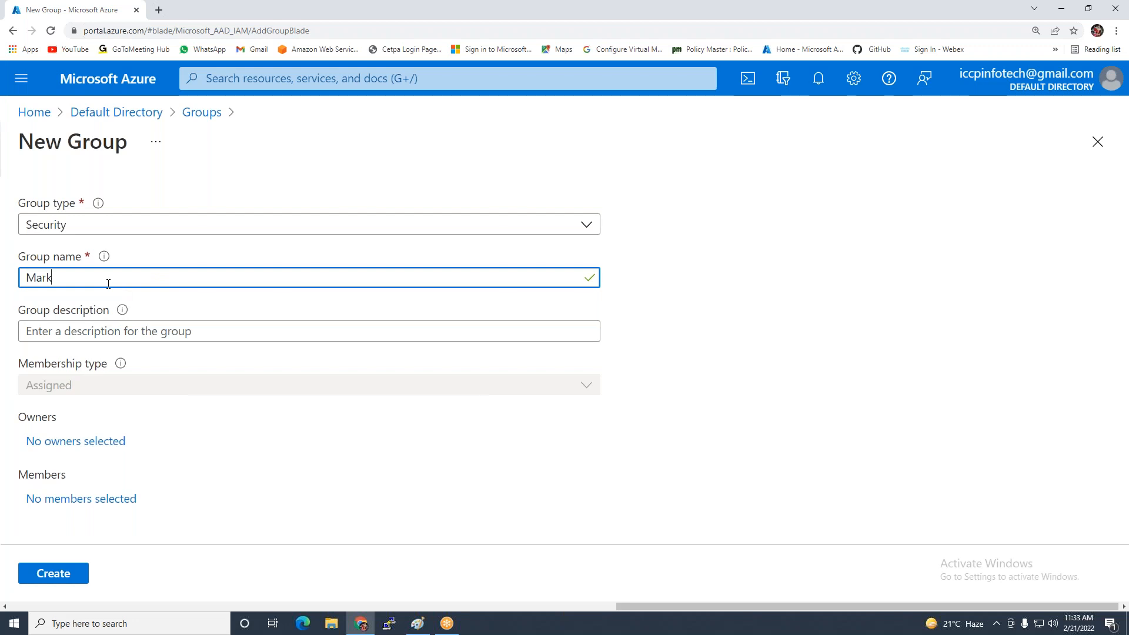
text(iting)
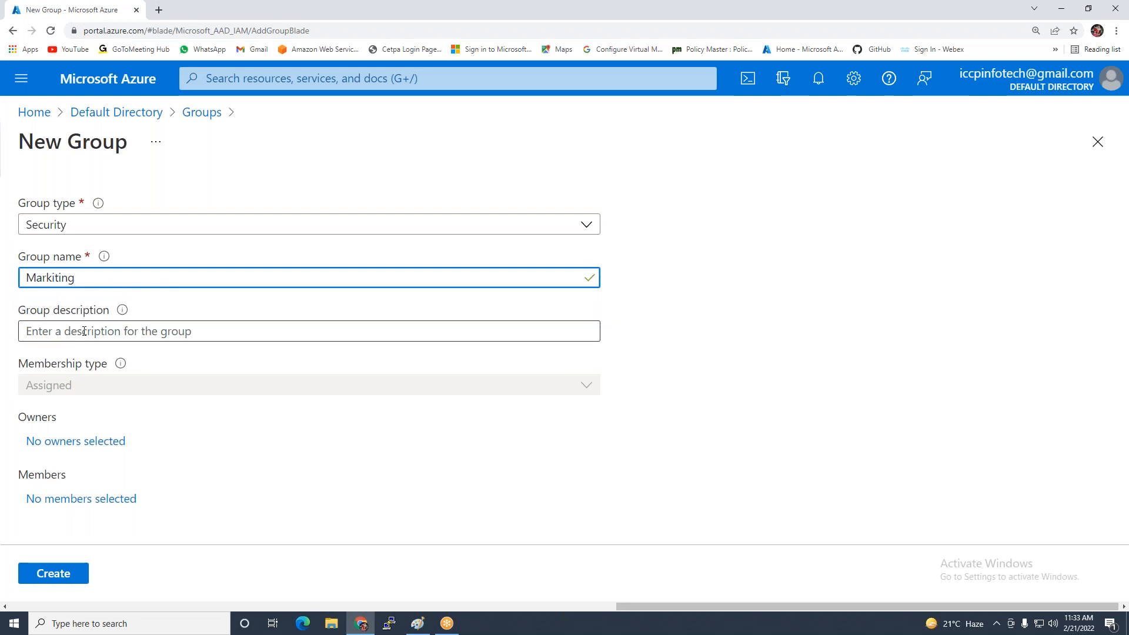
click(179, 333)
text(for iccpusers)
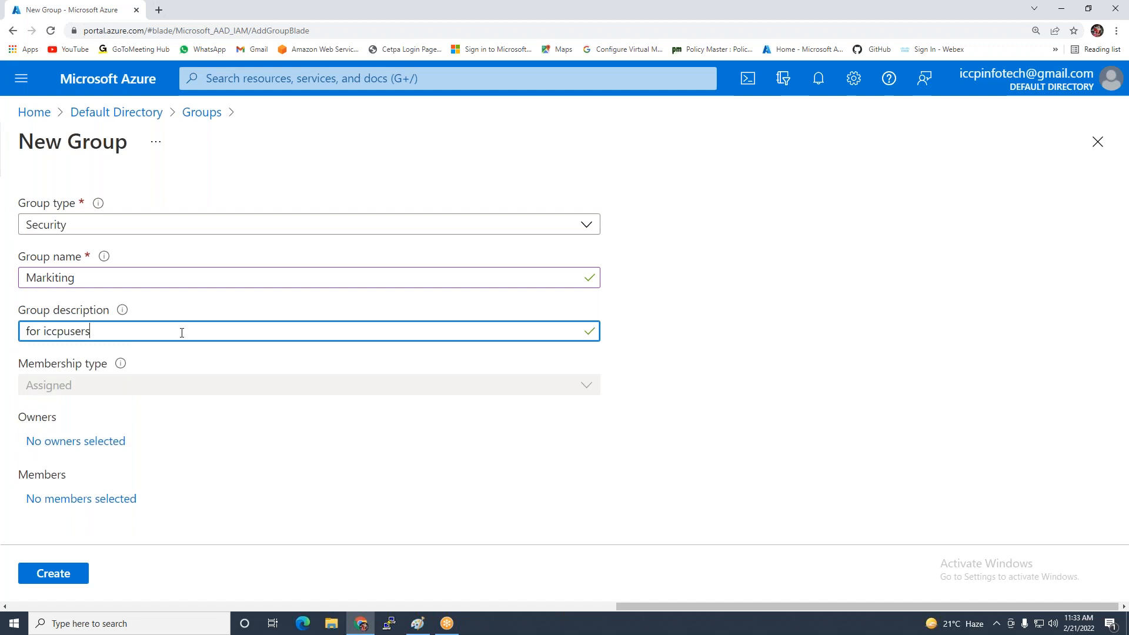
click(243, 421)
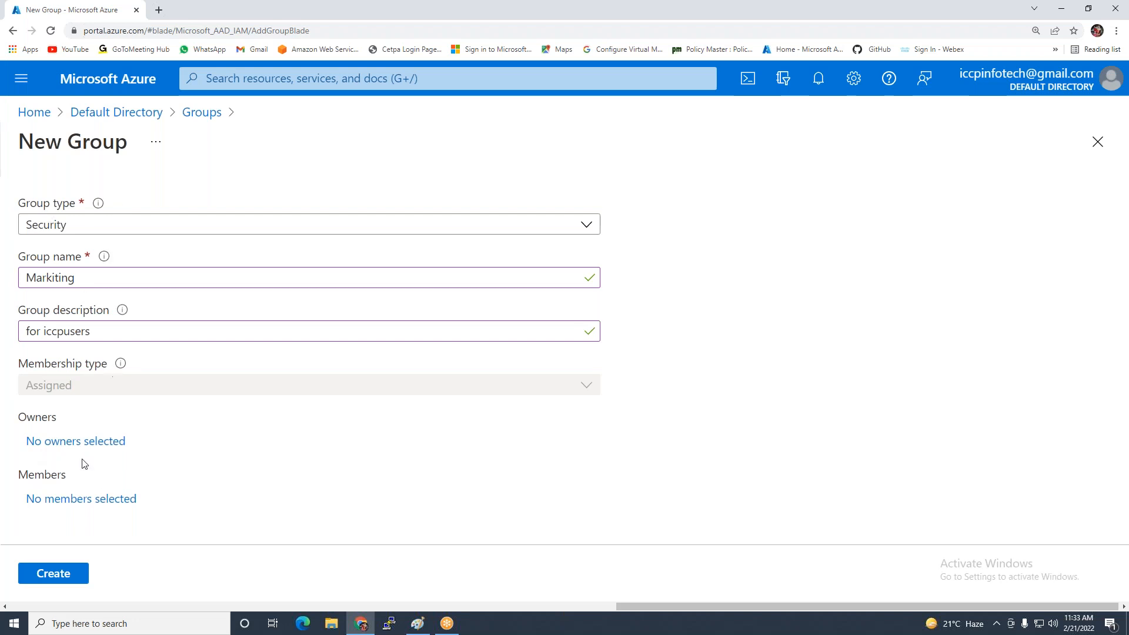
- Add one owner and one searched-for user as member, then create the Markiting group
click(76, 442)
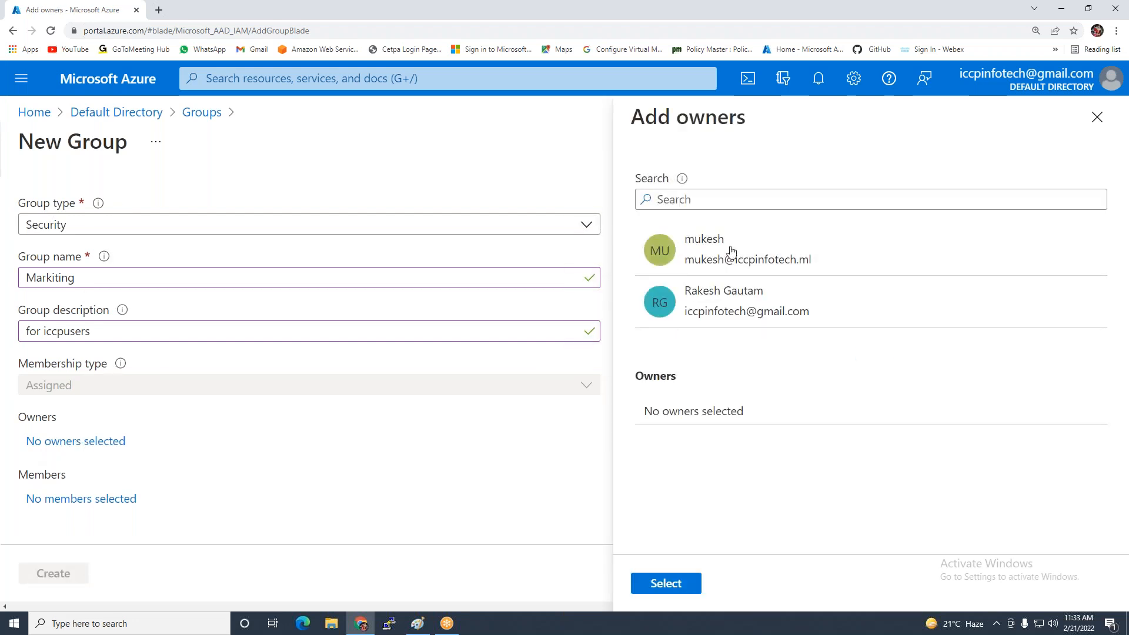
click(719, 238)
click(665, 582)
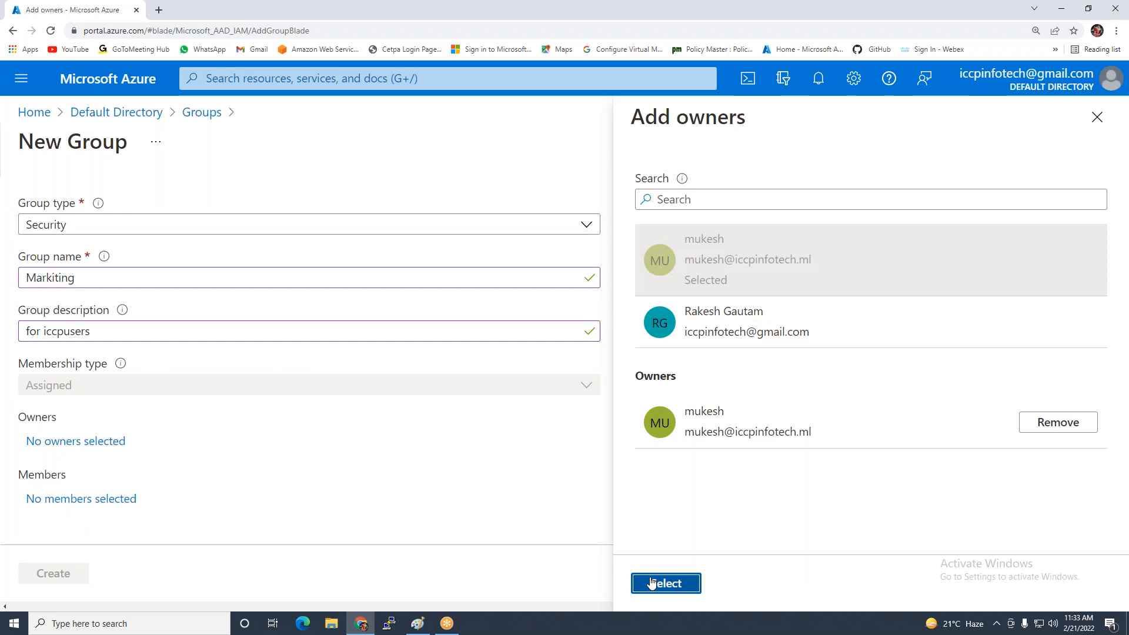
click(97, 504)
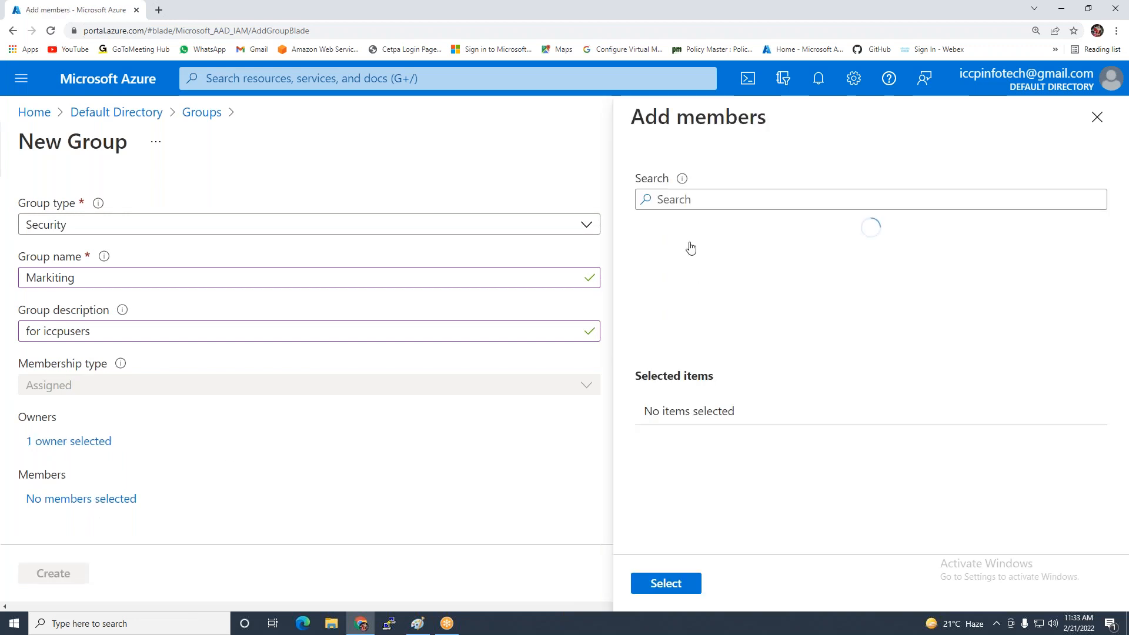
scroll(786, 326, down, 2)
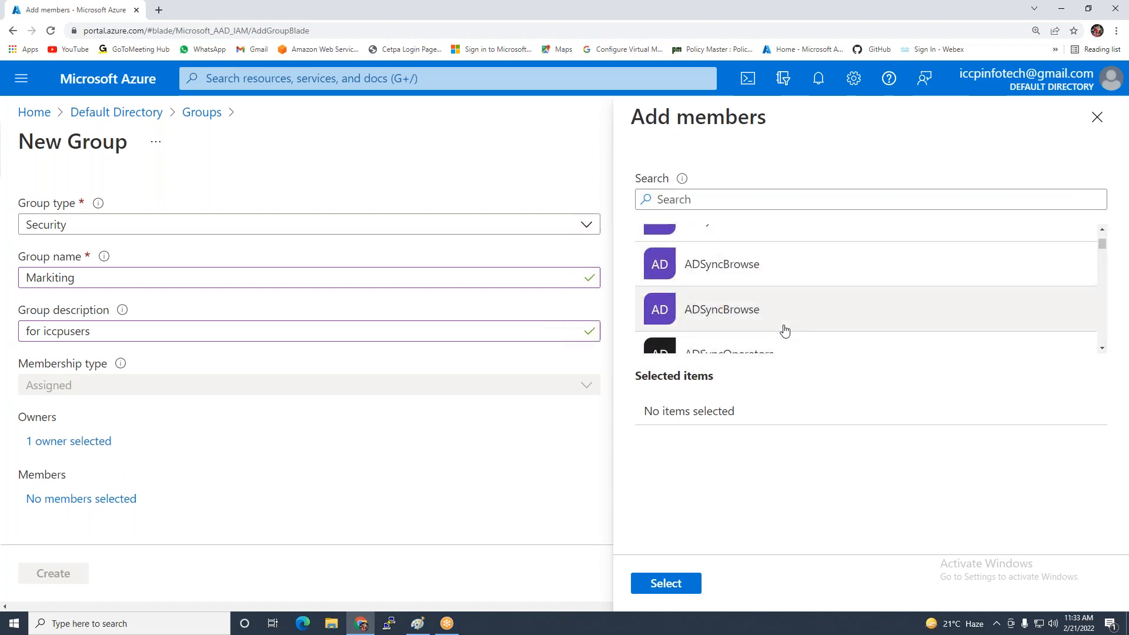
scroll(782, 328, up, 1)
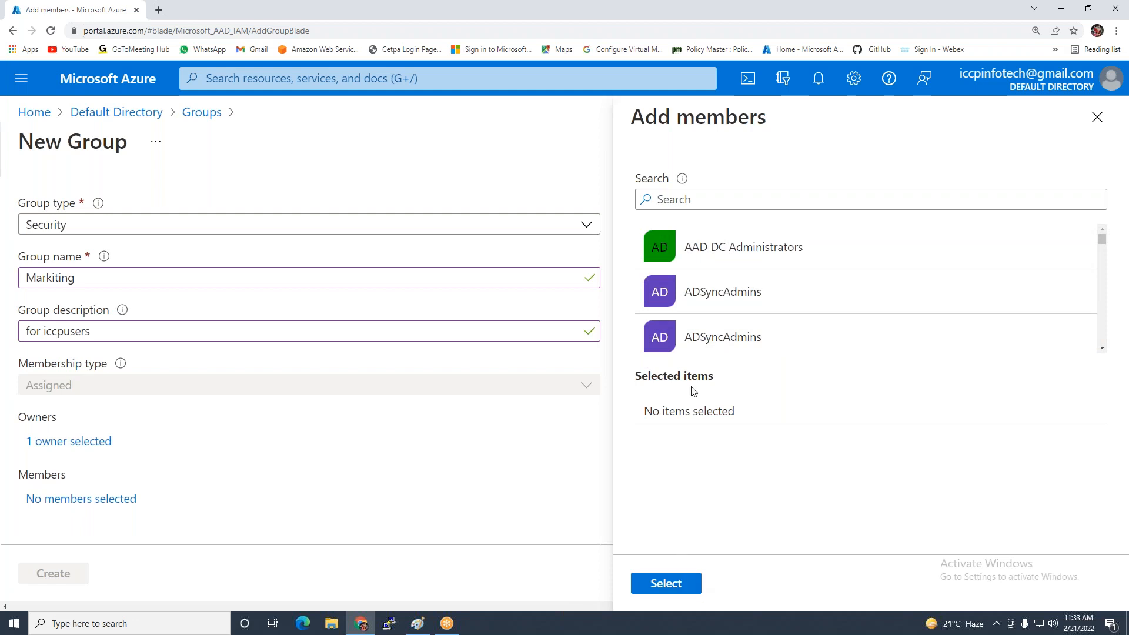
click(757, 199)
text(muk)
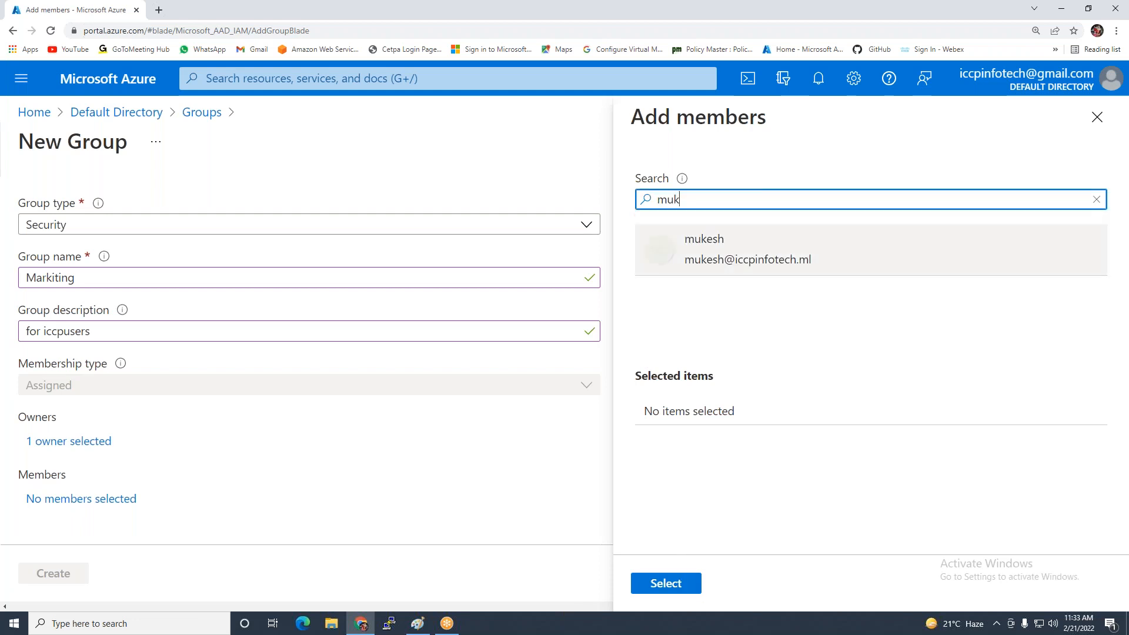
click(702, 259)
click(667, 584)
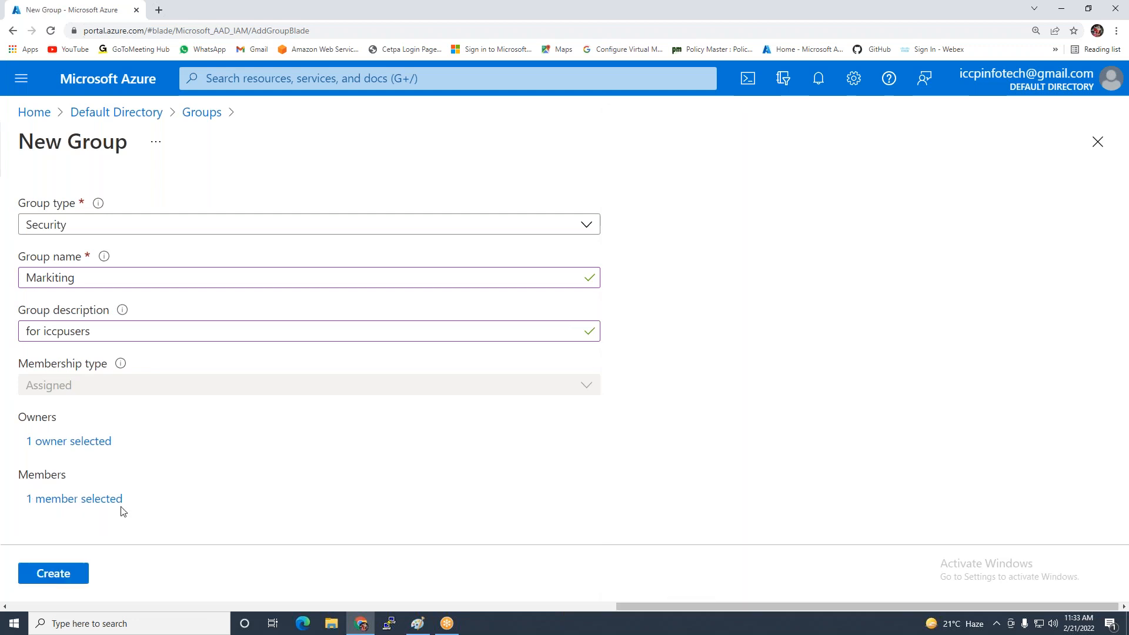
click(50, 578)
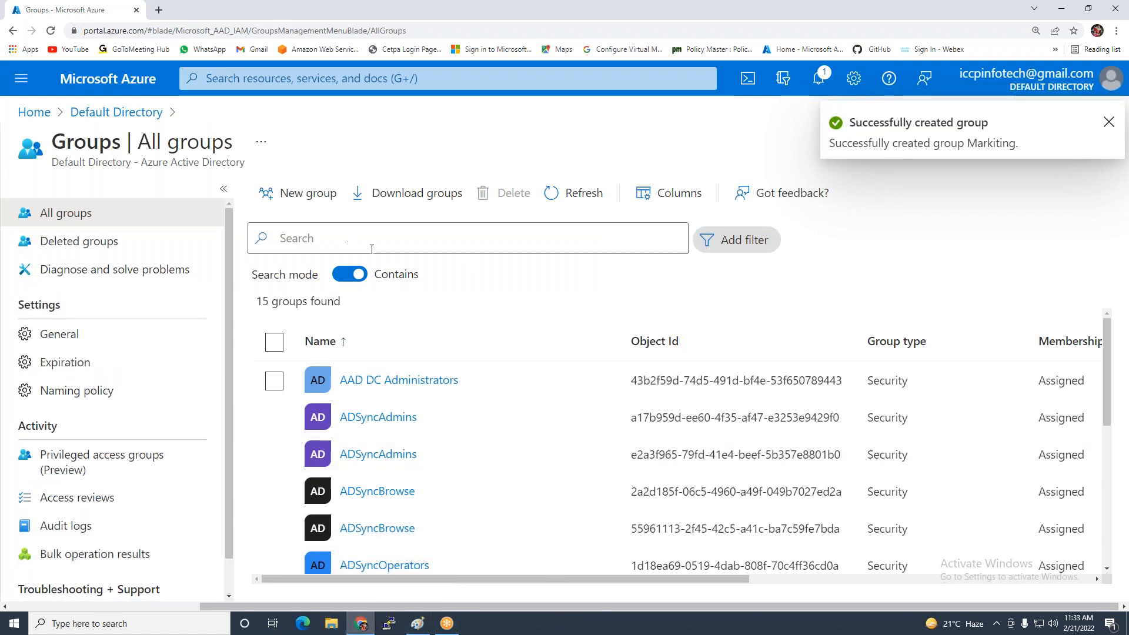
- Search groups for 'ma' and open Markiting to confirm its one user member
scroll(450, 390, down, 1)
scroll(451, 359, down, 4)
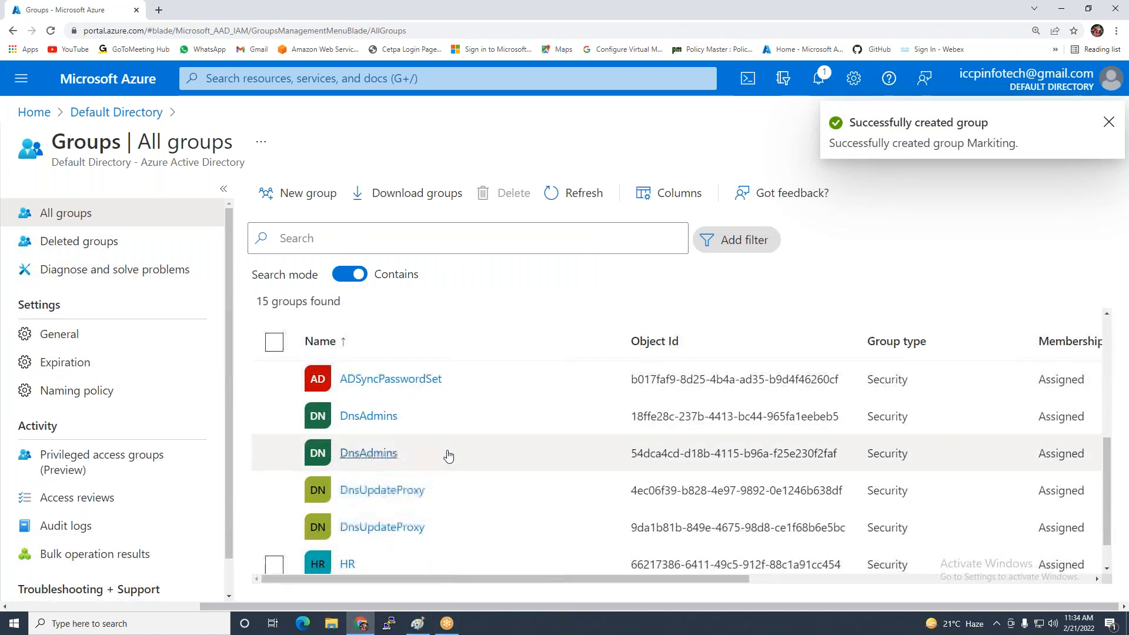
scroll(447, 411, down, 1)
scroll(414, 519, up, 5)
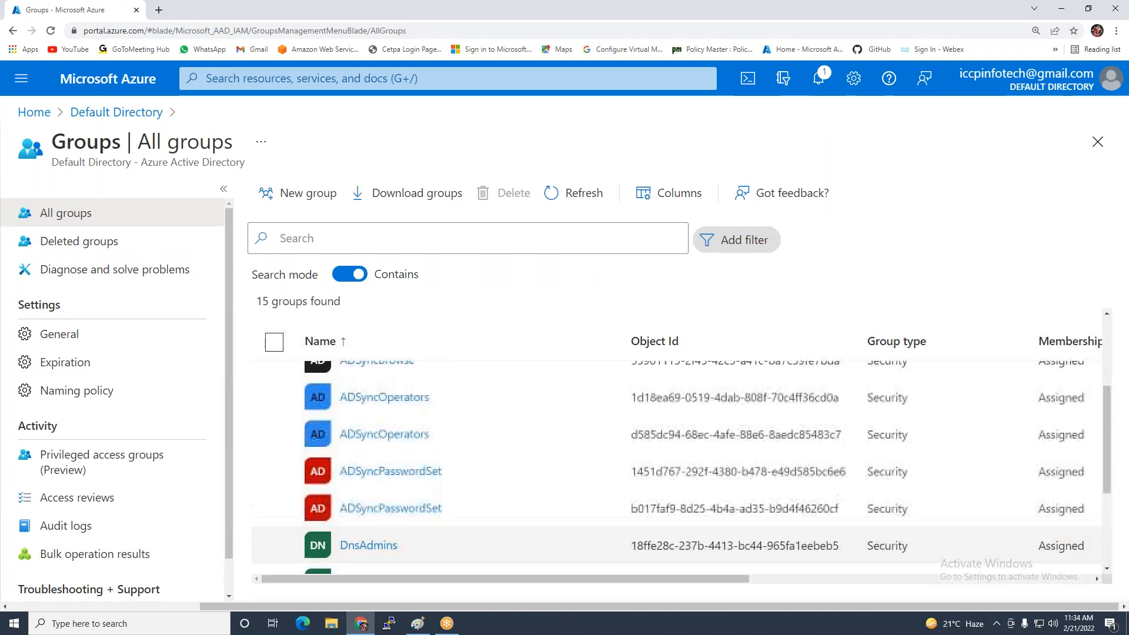
click(393, 238)
text(mar)
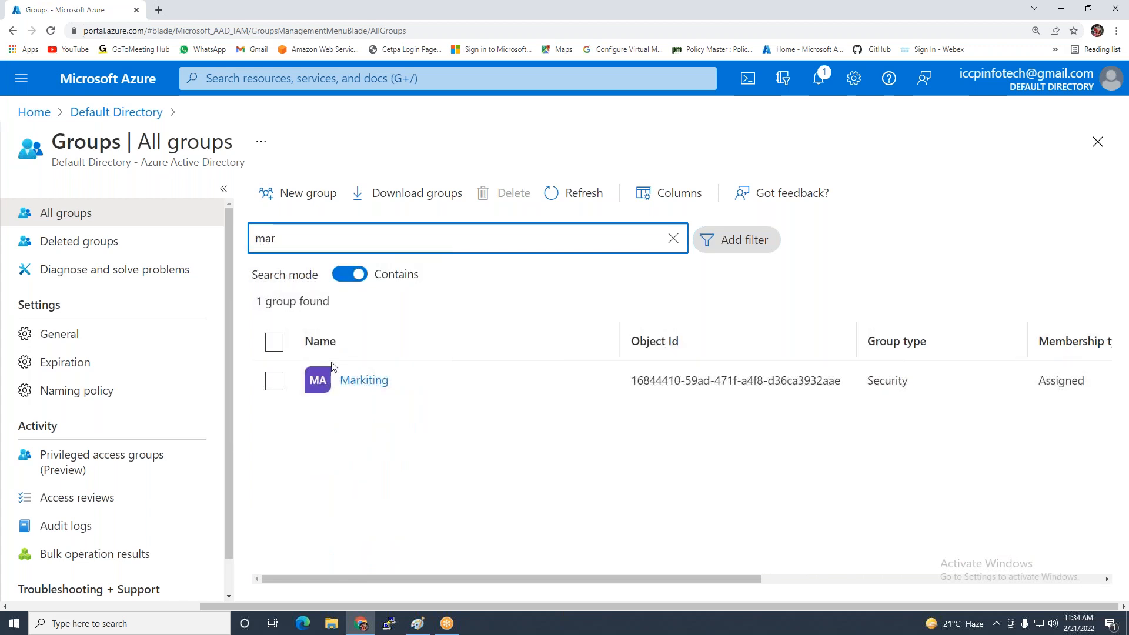
click(349, 381)
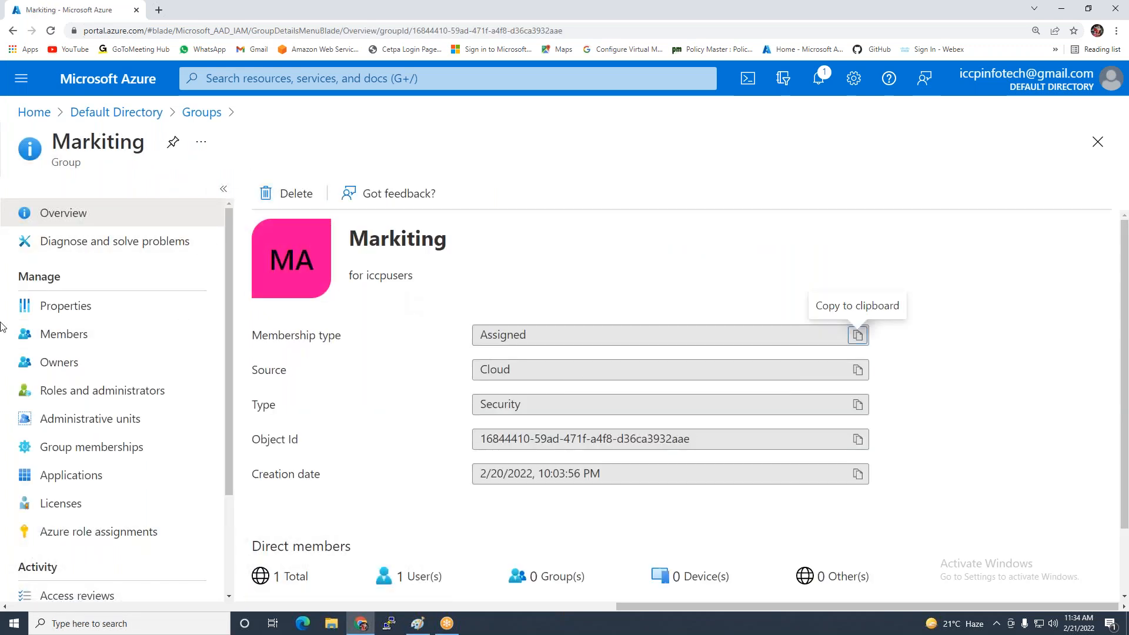
- Return to the Default Directory's All users list showing 2 users
click(118, 113)
click(59, 333)
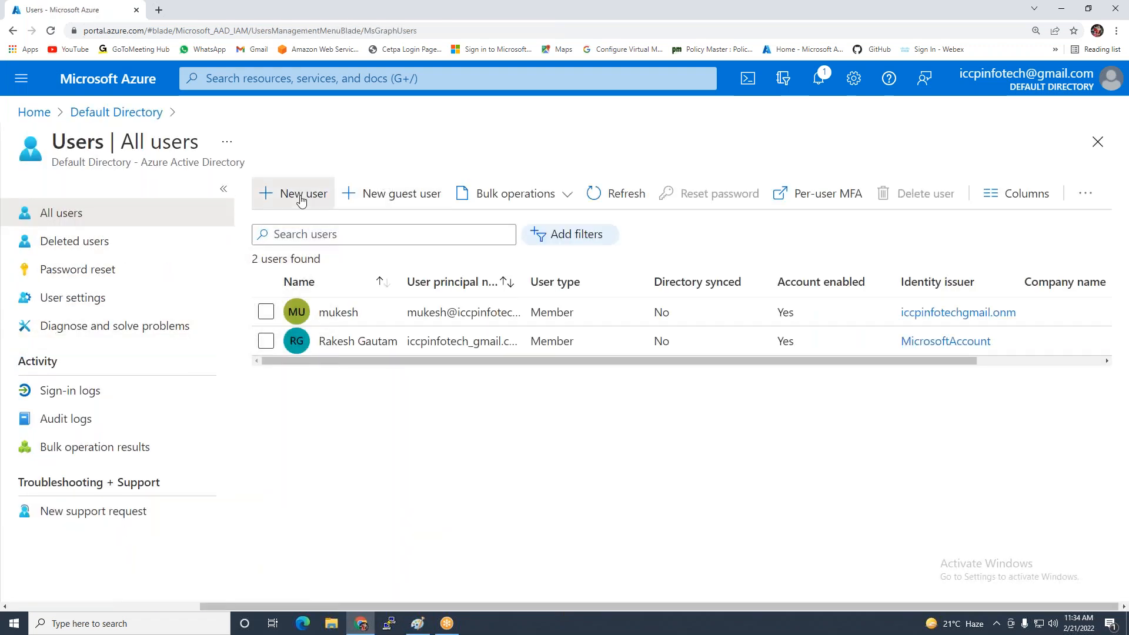
click(301, 200)
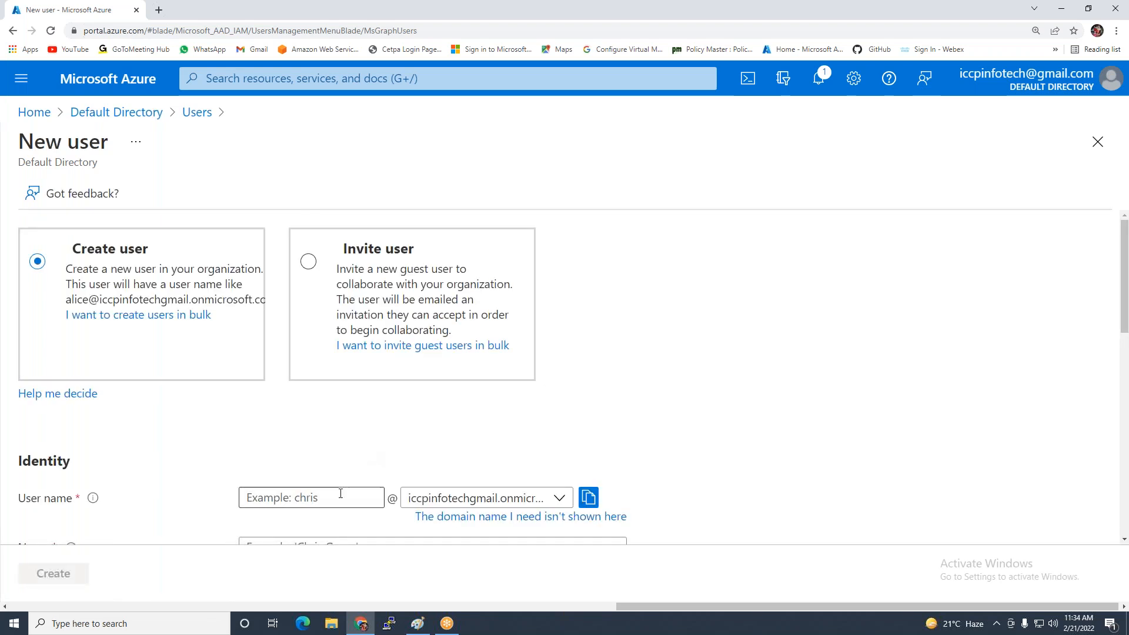
- Enter the new user's name on domain iccpinfotech.ml and fill in the display name
click(323, 499)
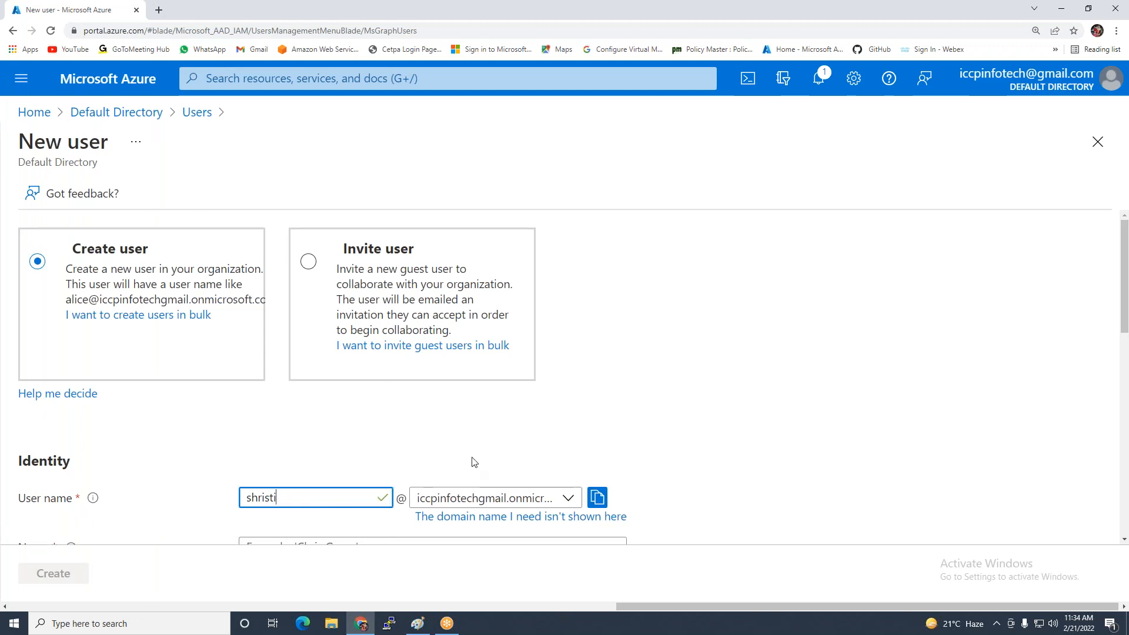
scroll(474, 462, down, 1)
click(486, 441)
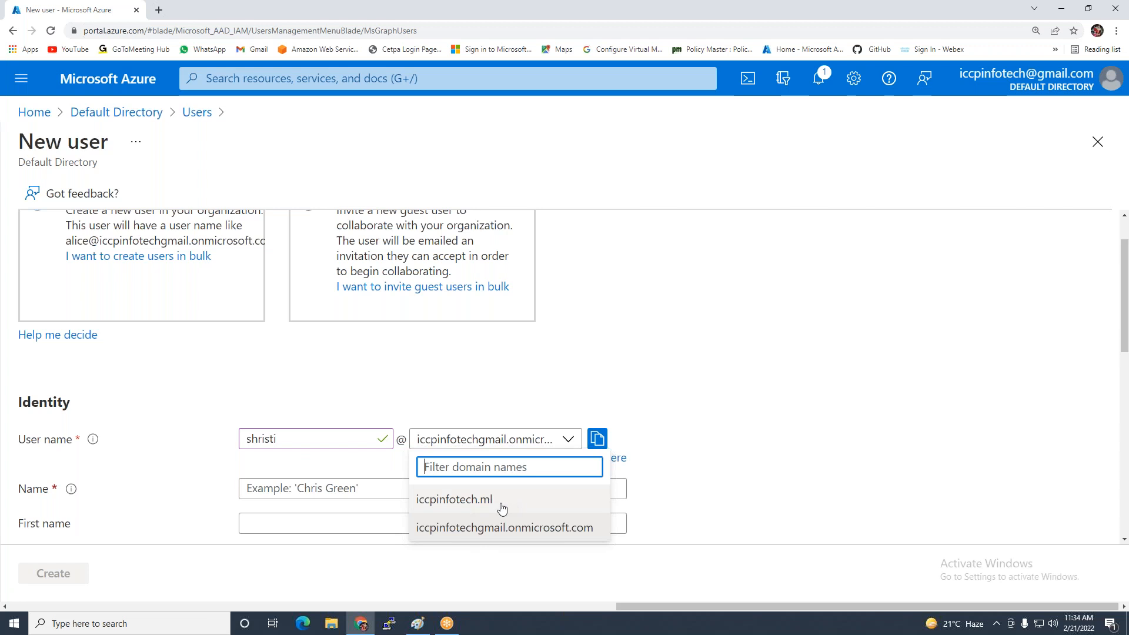
click(473, 500)
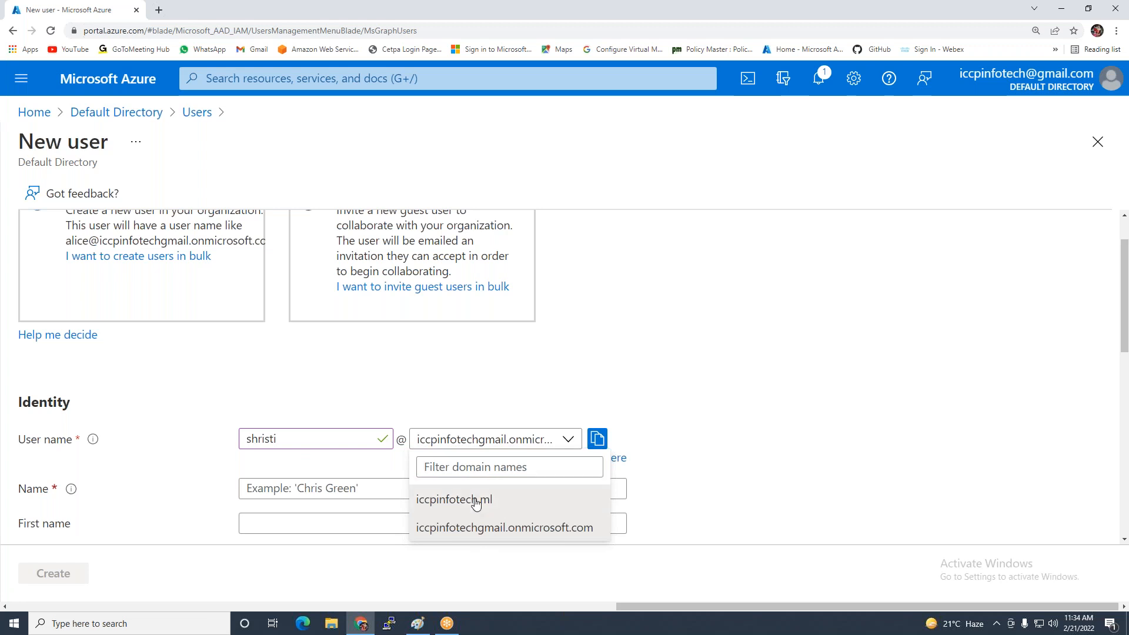
scroll(247, 462, down, 2)
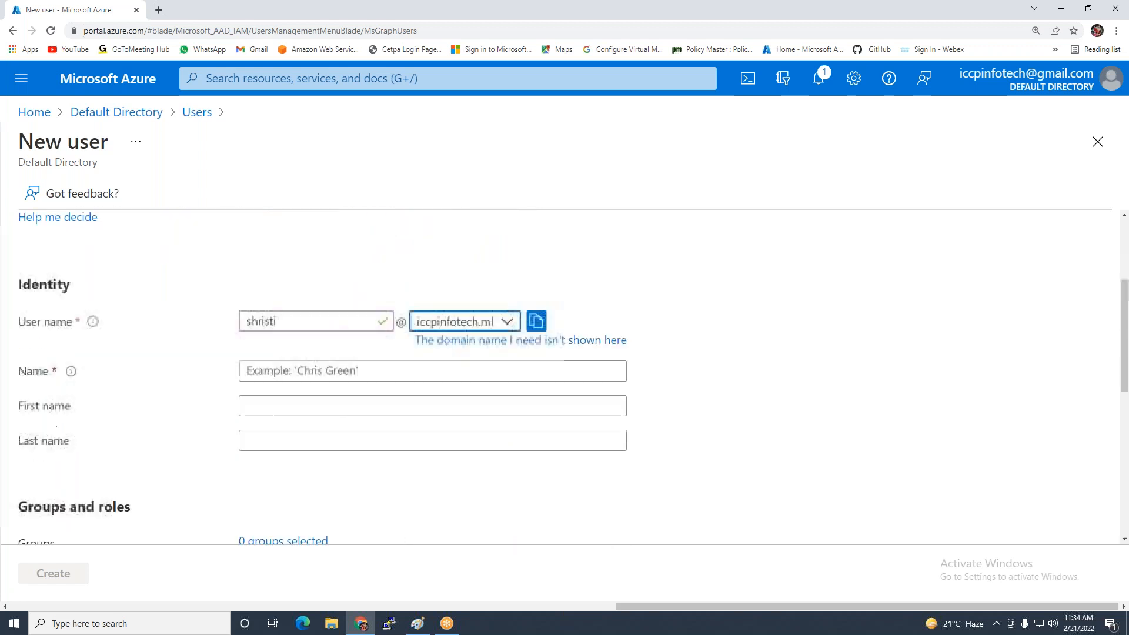
click(287, 376)
text(shristi)
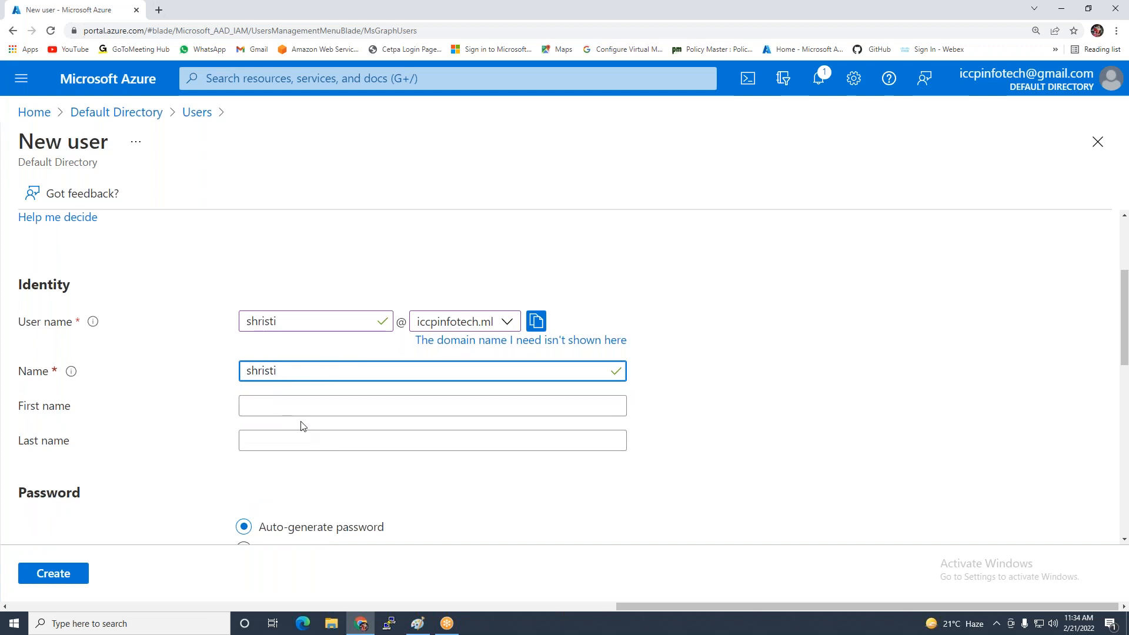
- Choose 'Let me create the password' and enter a custom initial password
scroll(303, 426, down, 2)
scroll(311, 423, down, 1)
click(275, 378)
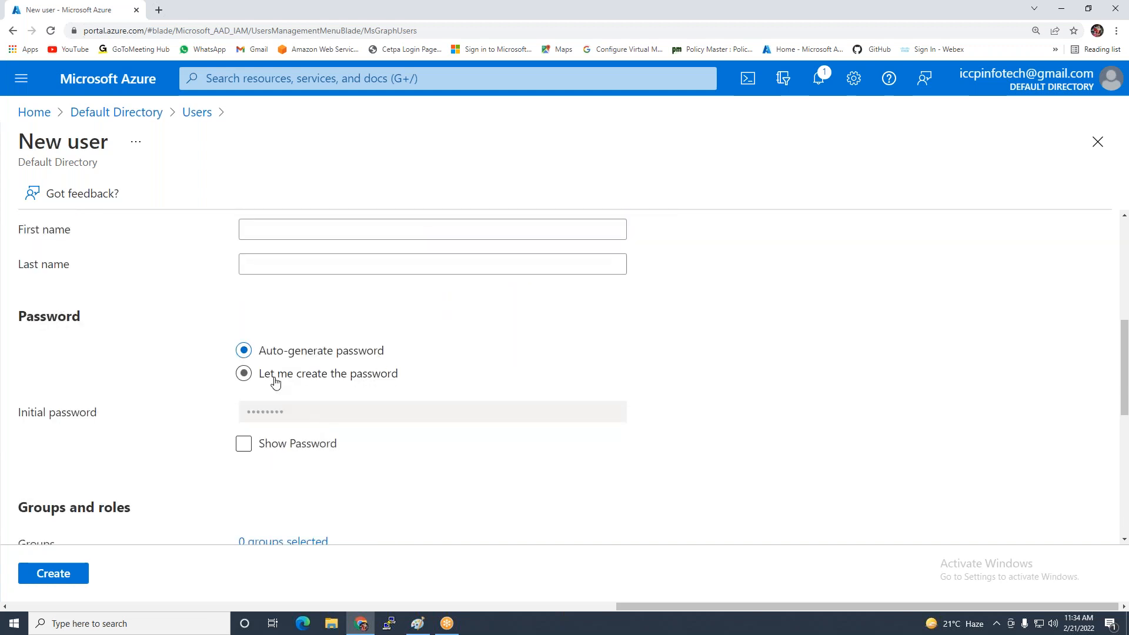
click(281, 419)
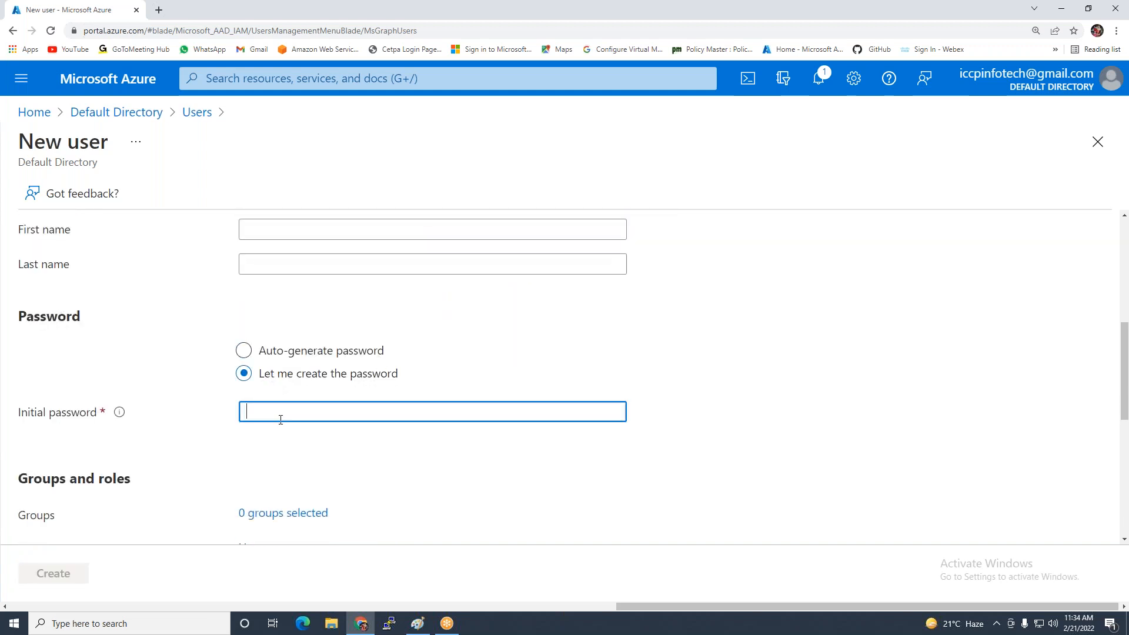
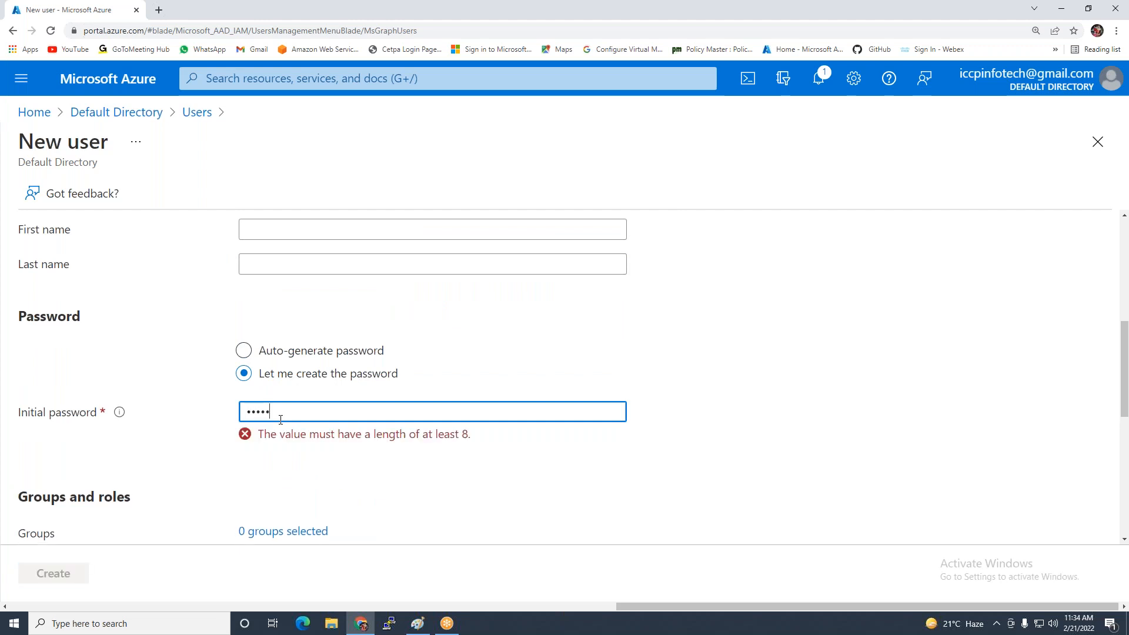
scroll(250, 456, down, 2)
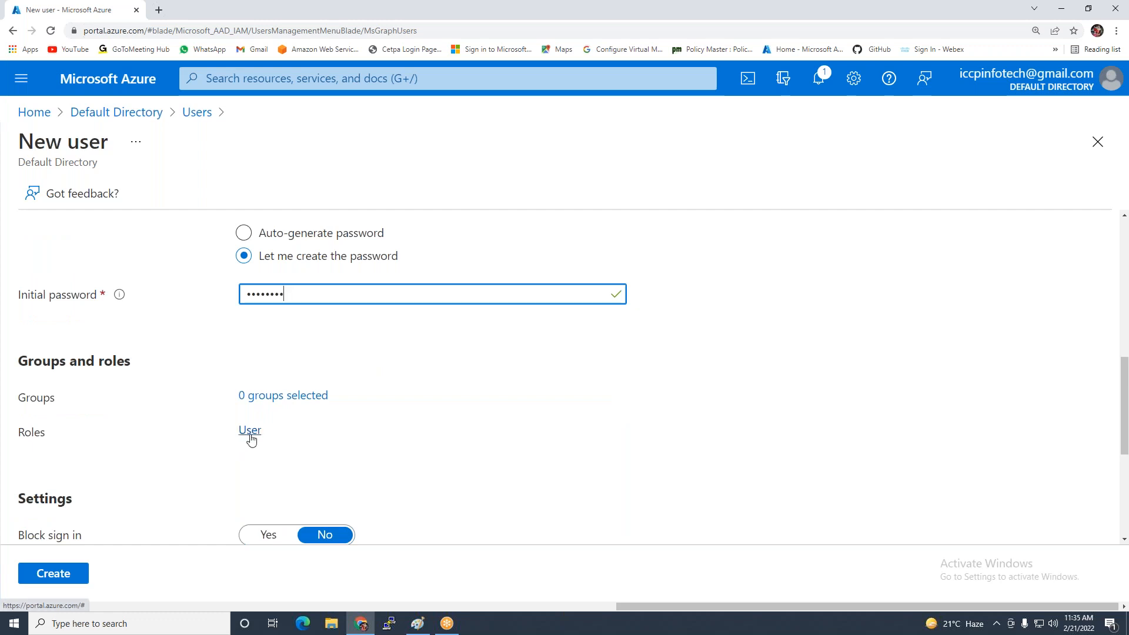
- Assign the new user to the Markiting group and create the user
click(262, 403)
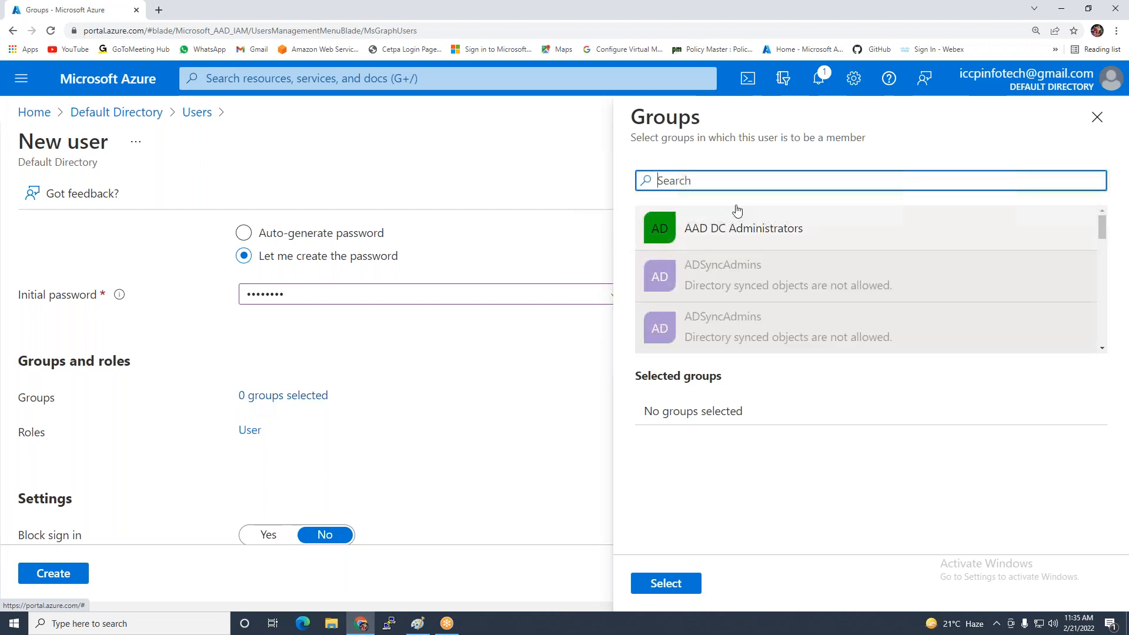
click(719, 172)
text(mar)
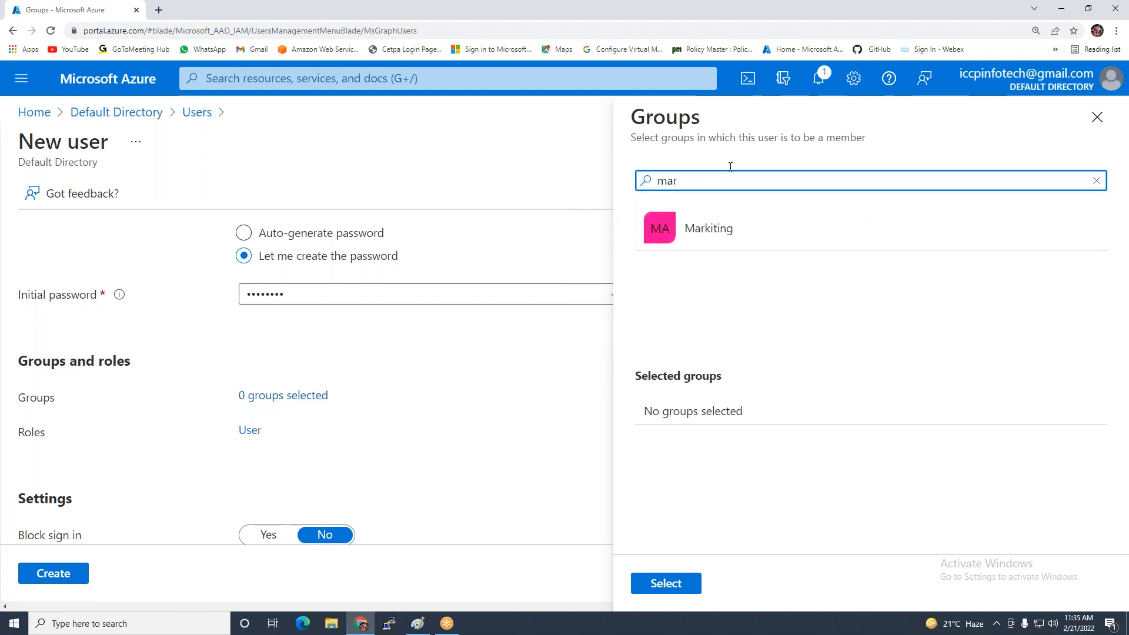
click(729, 229)
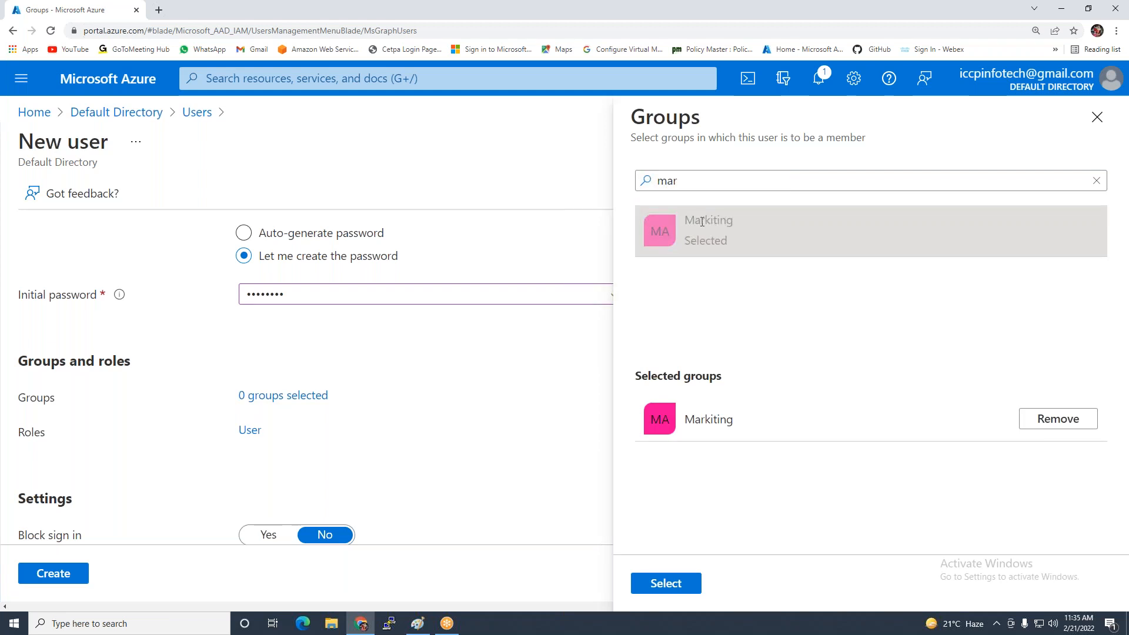
click(653, 588)
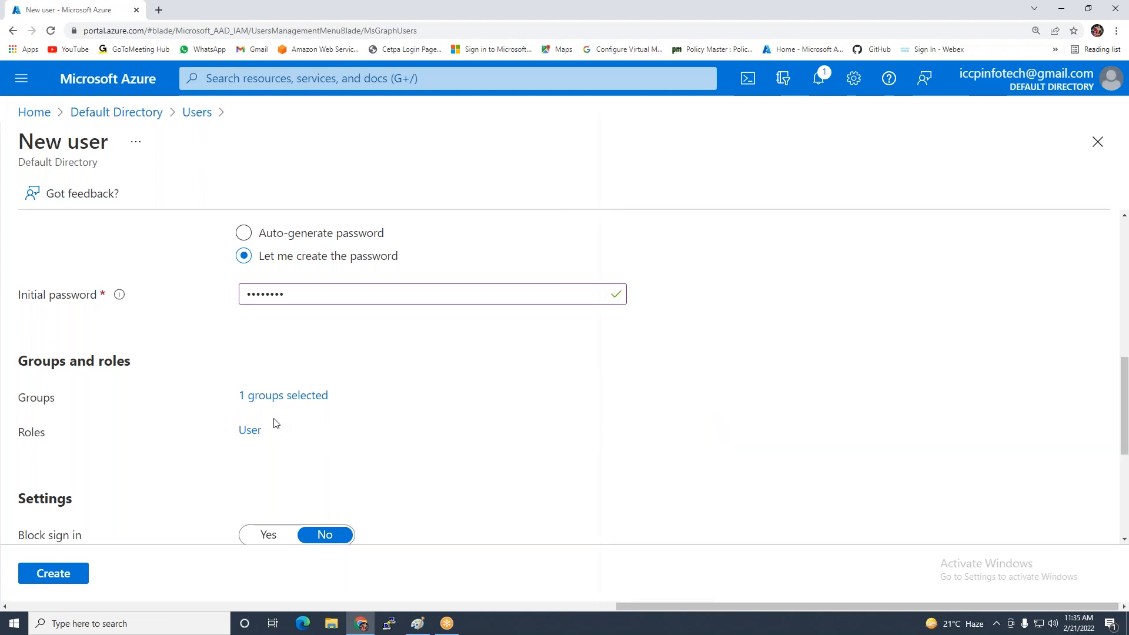
scroll(296, 406, down, 2)
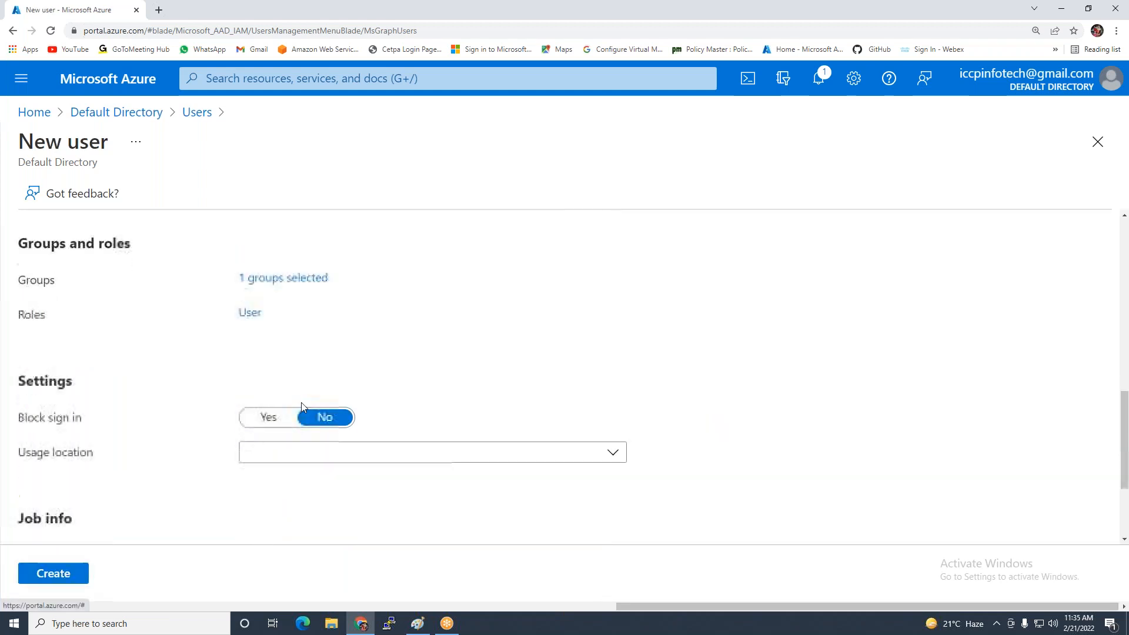
scroll(579, 404, down, 3)
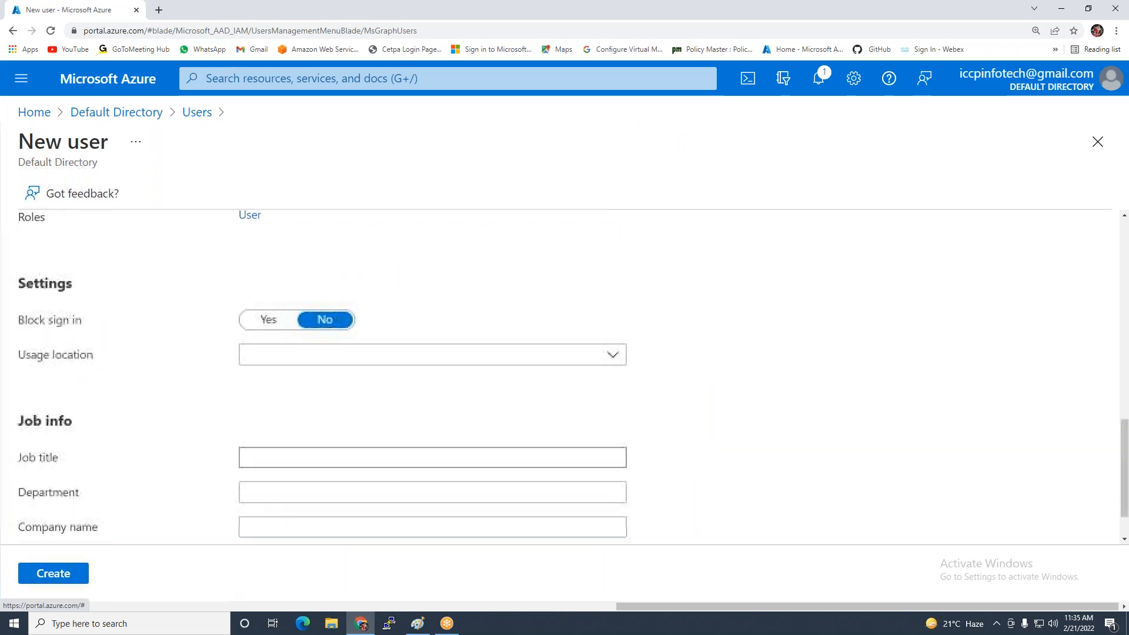
click(48, 572)
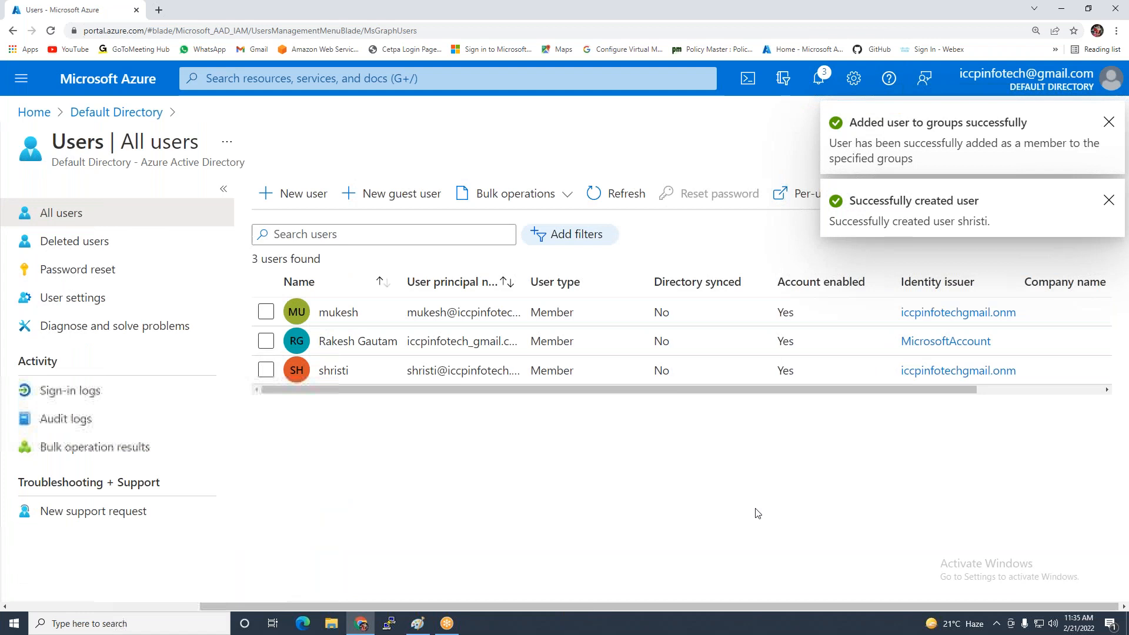
- Try signing in as the new user in an incognito window, then return to the users window
click(1116, 30)
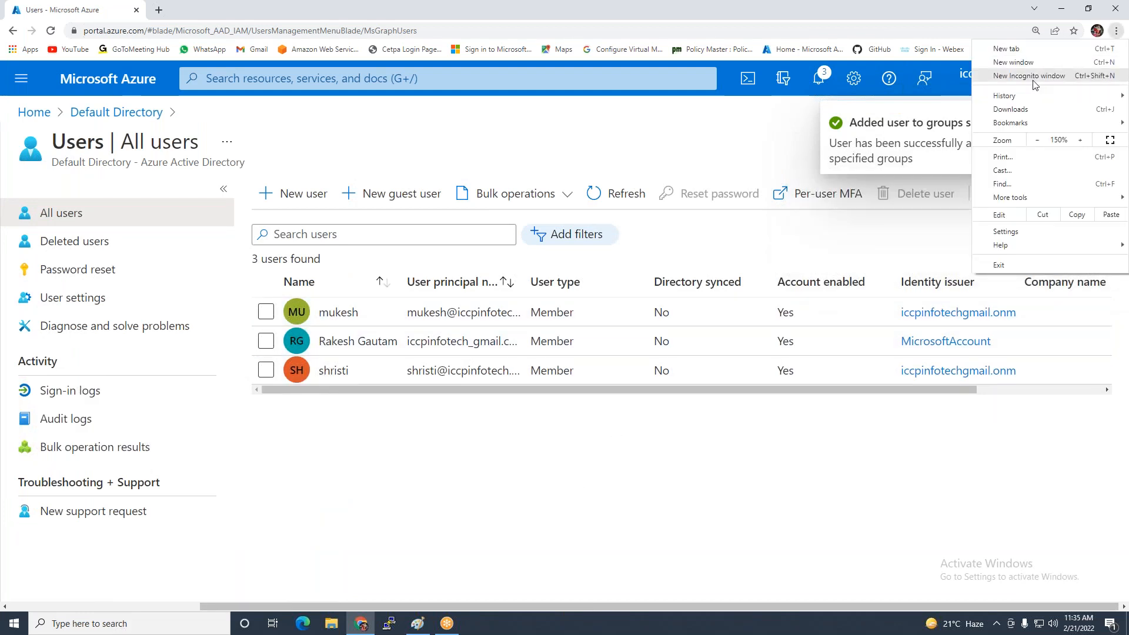
click(1034, 76)
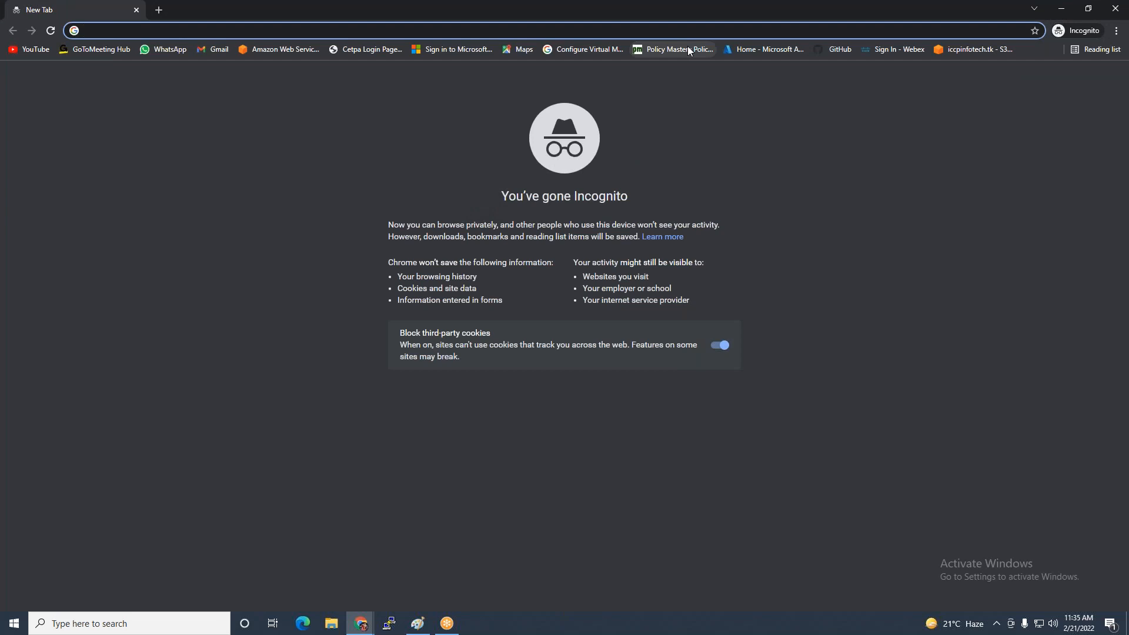
click(767, 50)
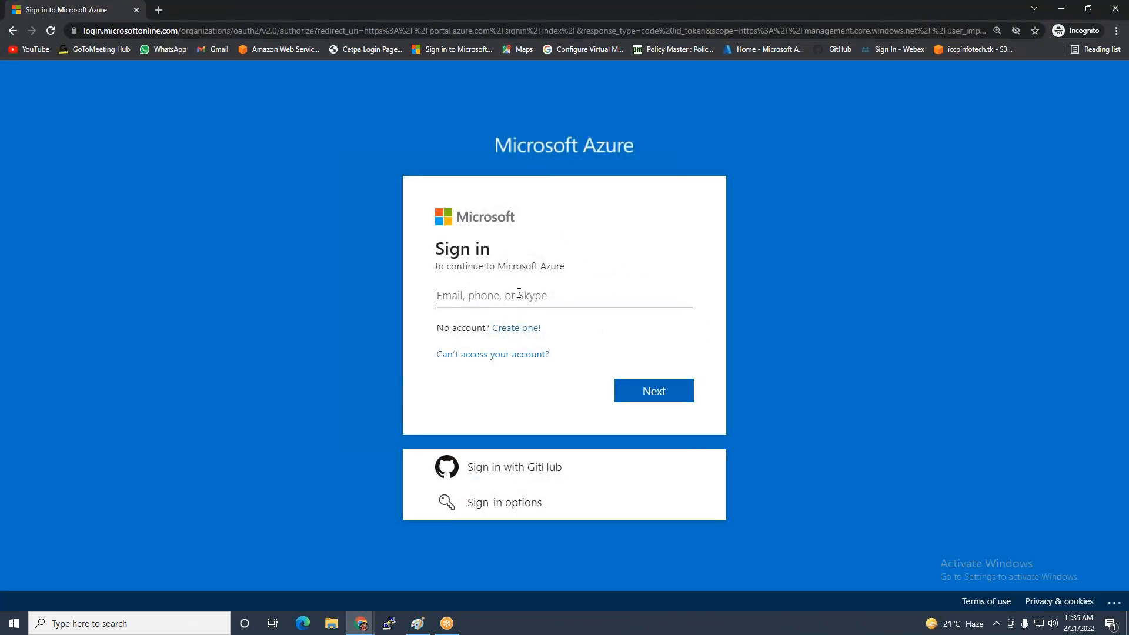
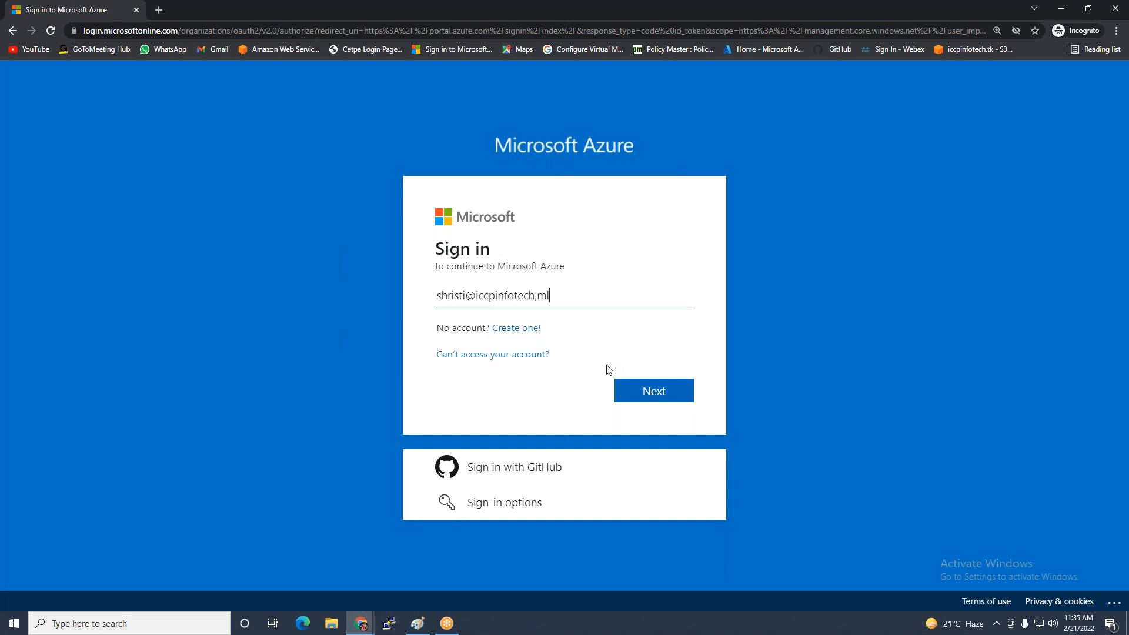
click(647, 392)
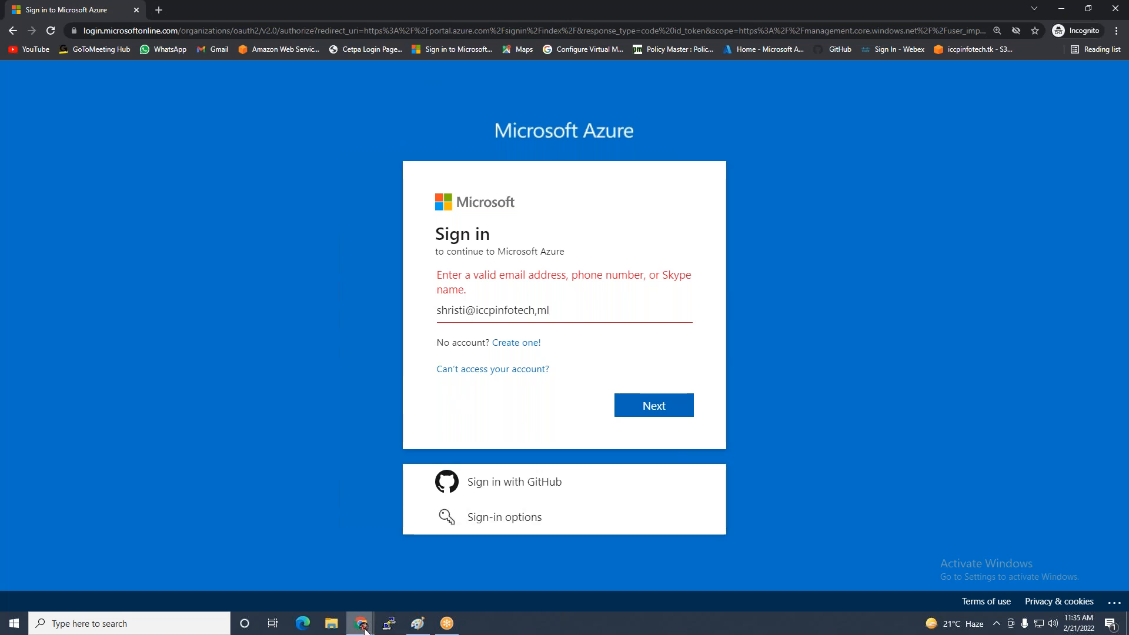
mouse_move(365, 629)
click(294, 564)
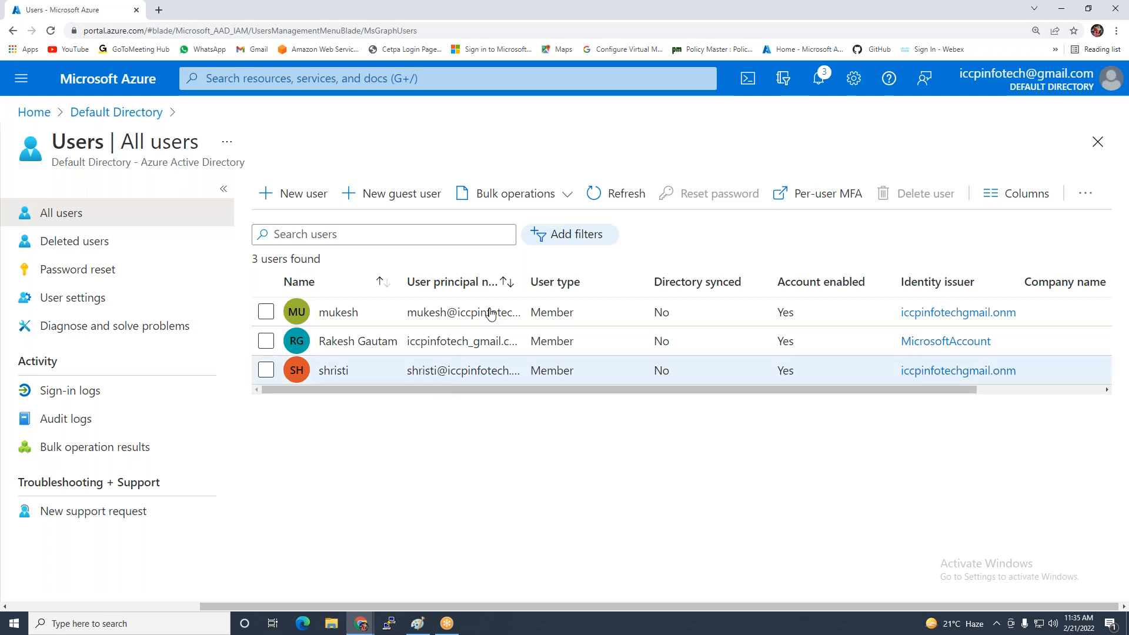
- Widen the User principal name column and open the new user's profile
drag(404, 373, 517, 374)
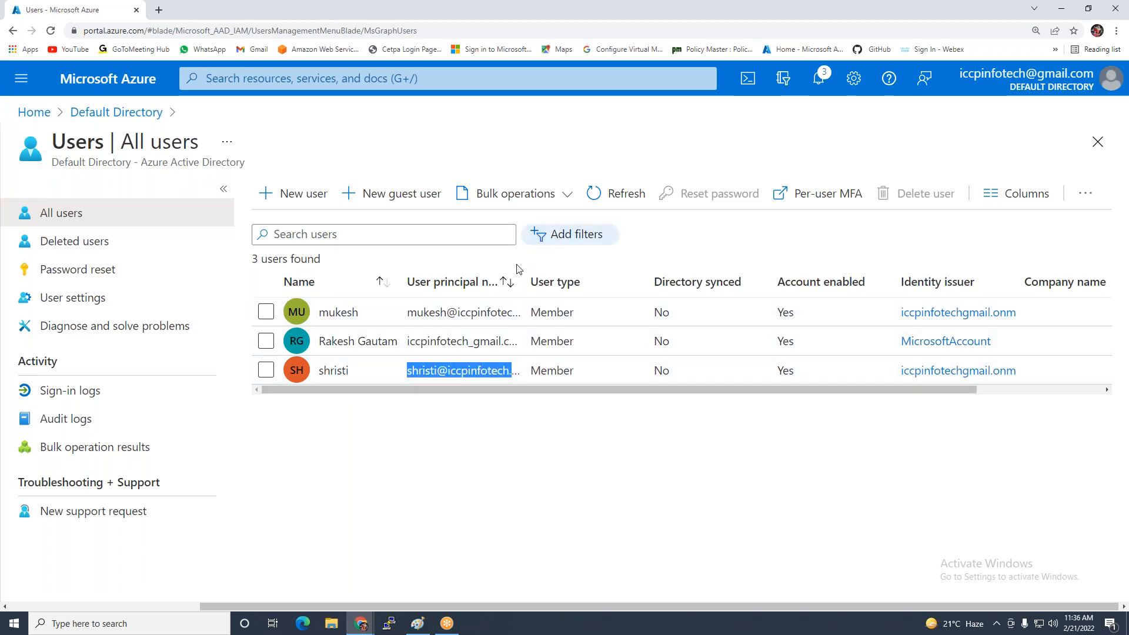
drag(546, 277, 730, 282)
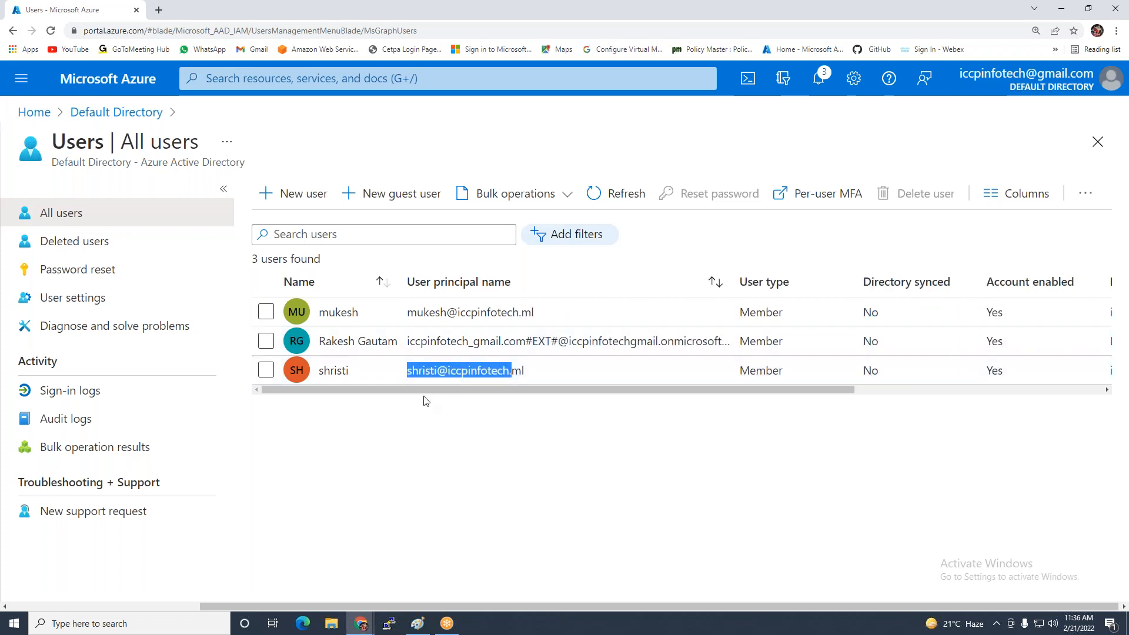
click(410, 374)
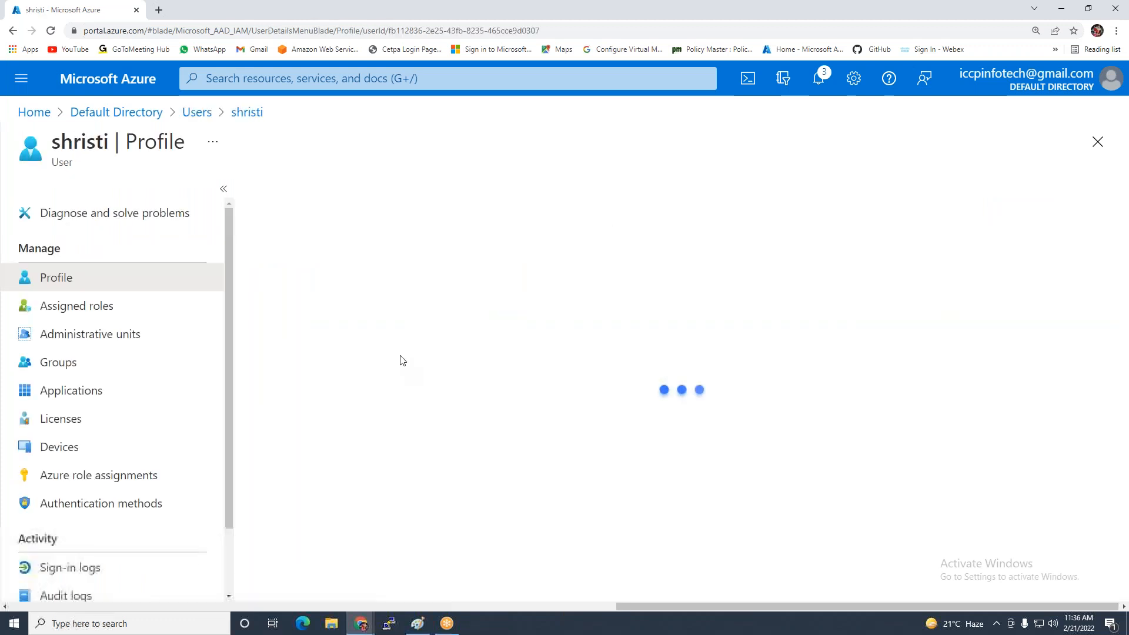
- Copy the new user's full iccpinfotech.ml user principal name and return to the sign-in window
drag(254, 270, 397, 269)
key(ctrl+c)
right_click(377, 268)
click(400, 277)
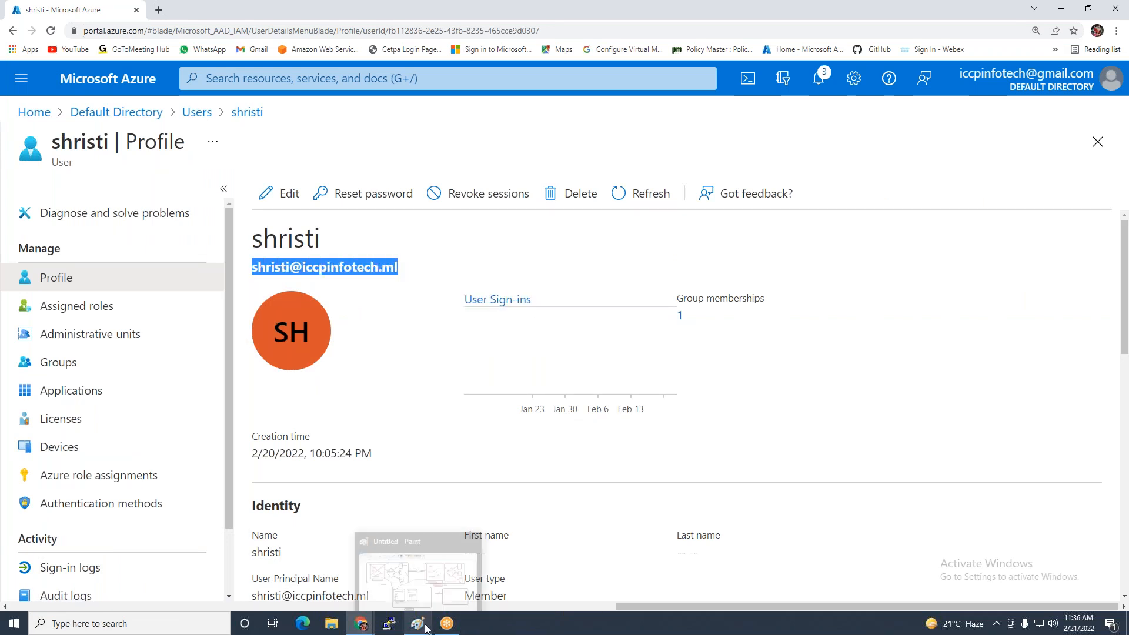
mouse_move(368, 629)
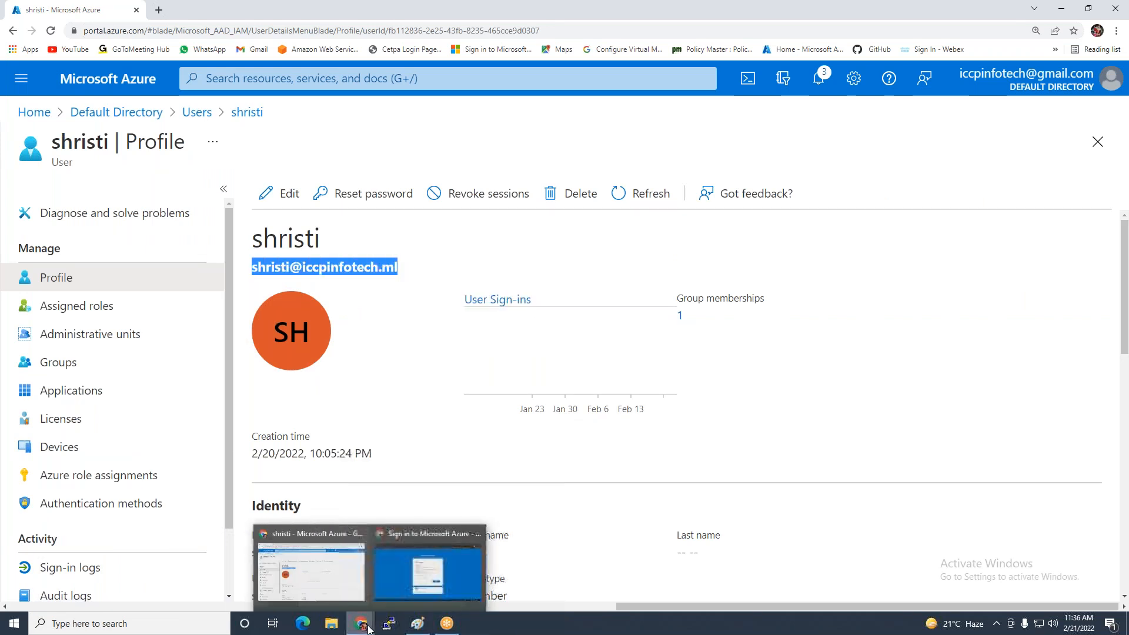
click(428, 569)
- Sign in as the new user with the corrected, pasted address and the account password
drag(564, 305, 79, 301)
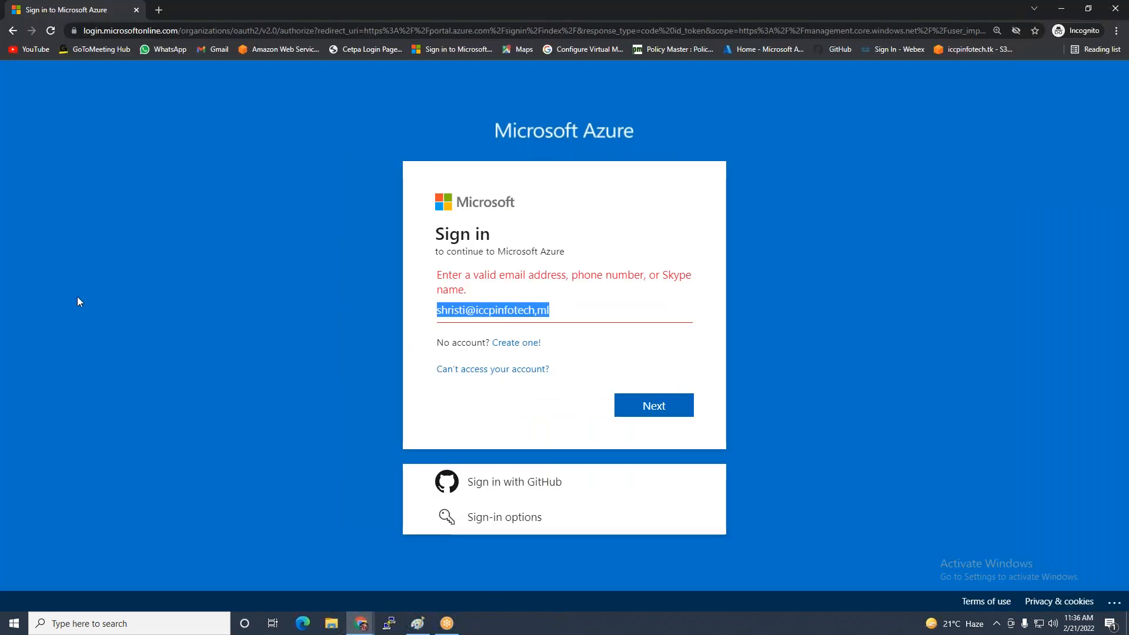
key(ctrl+v)
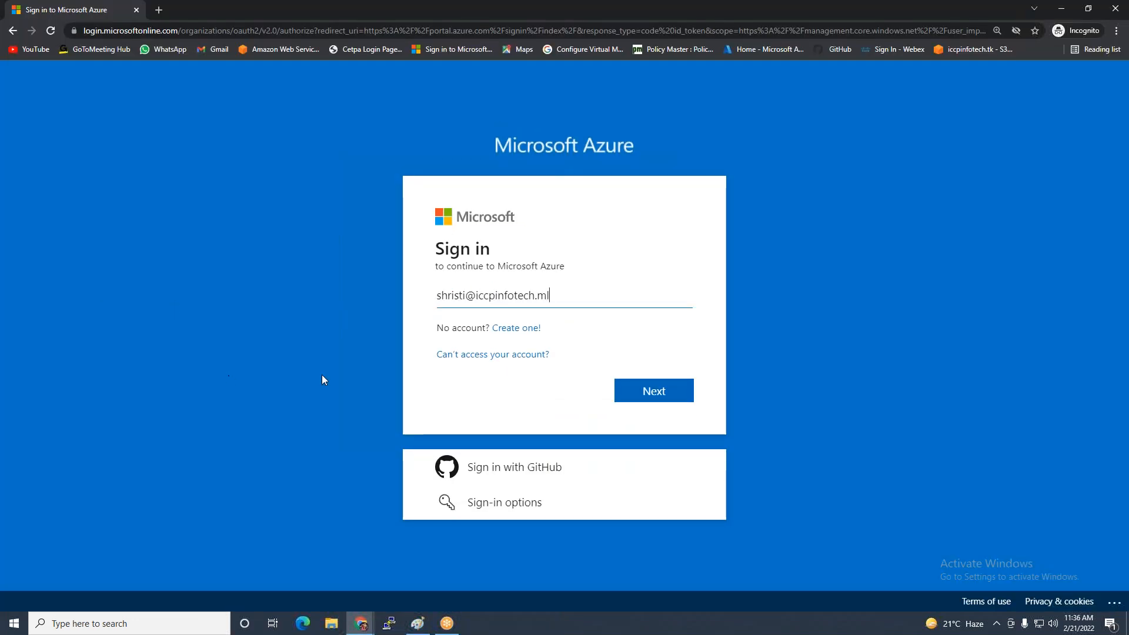
click(664, 390)
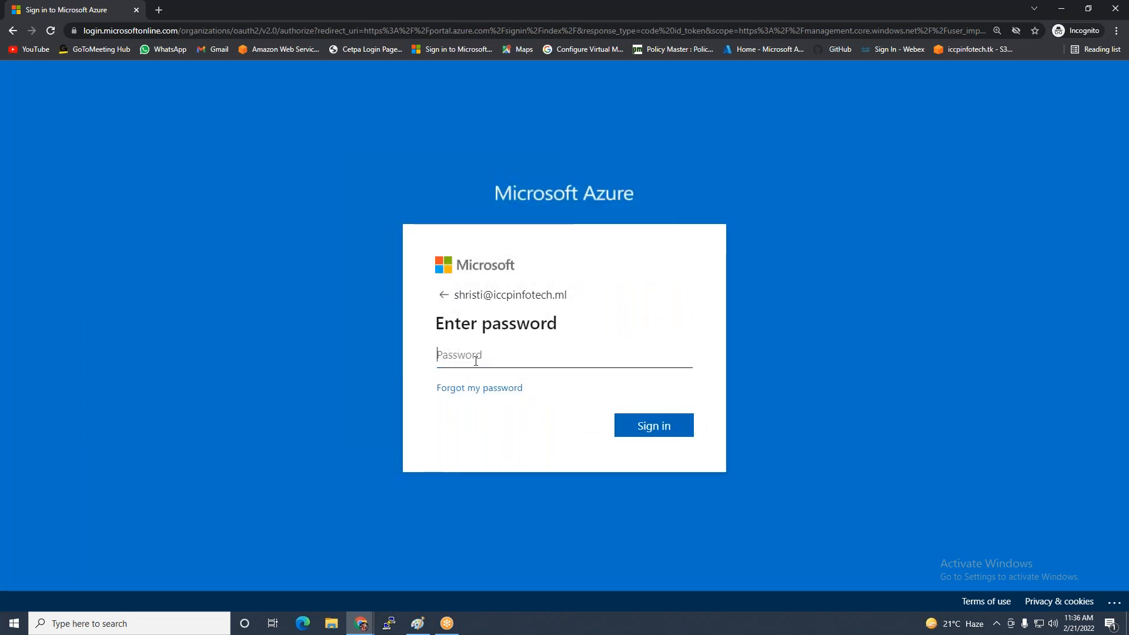
text(********)
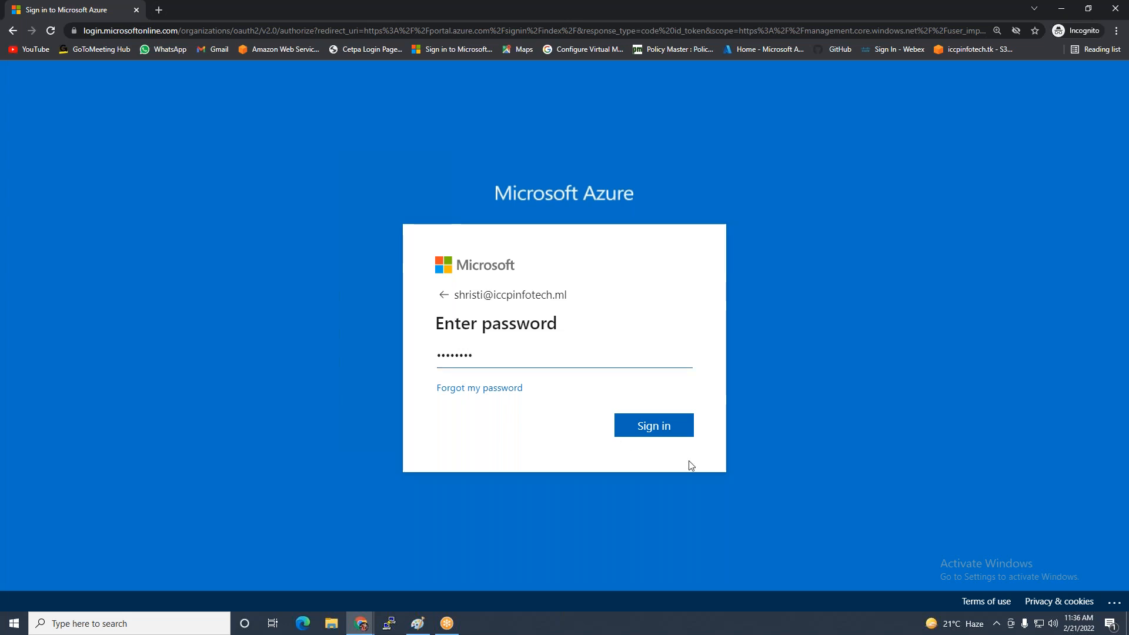
click(671, 425)
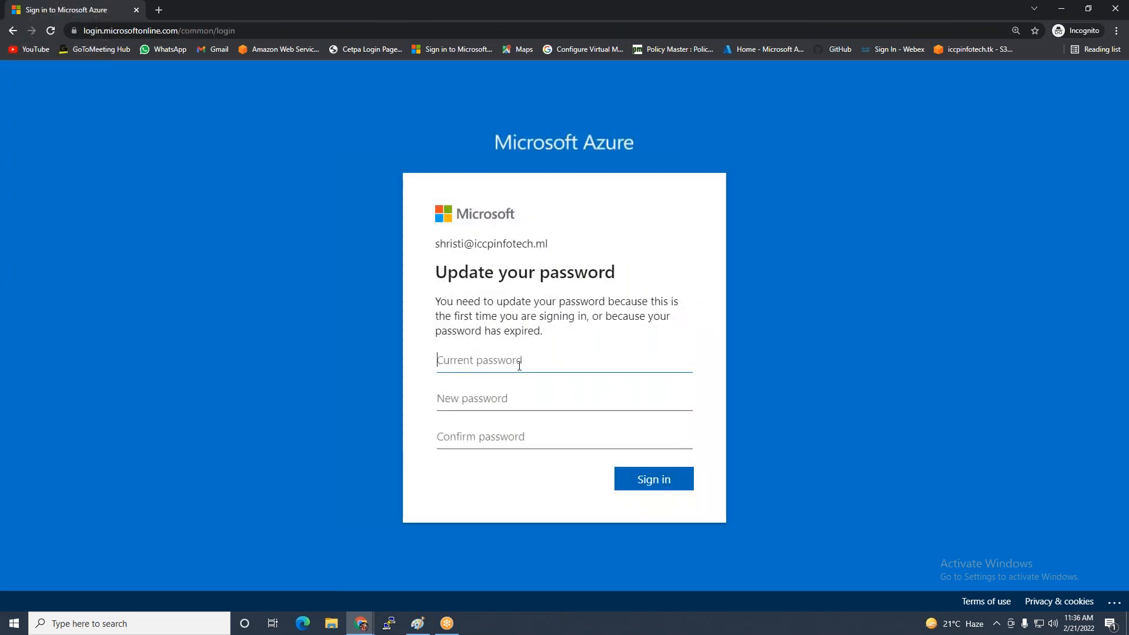
- Replace the temporary password with a new one at first login
text(*)
key(Tab)
text(******)
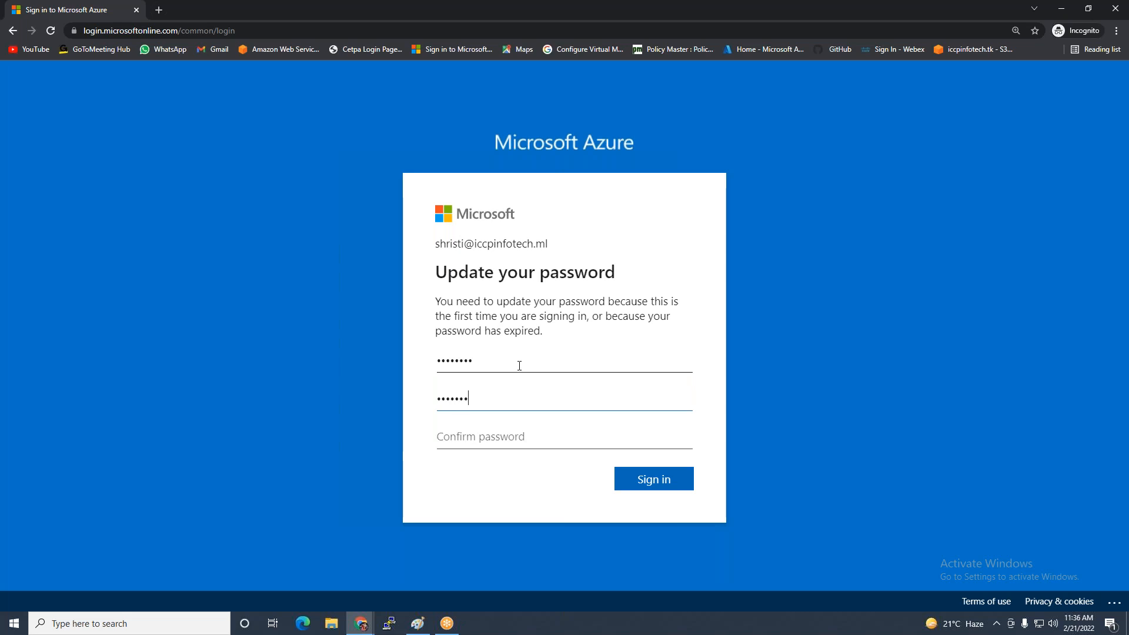
text(*)
click(680, 480)
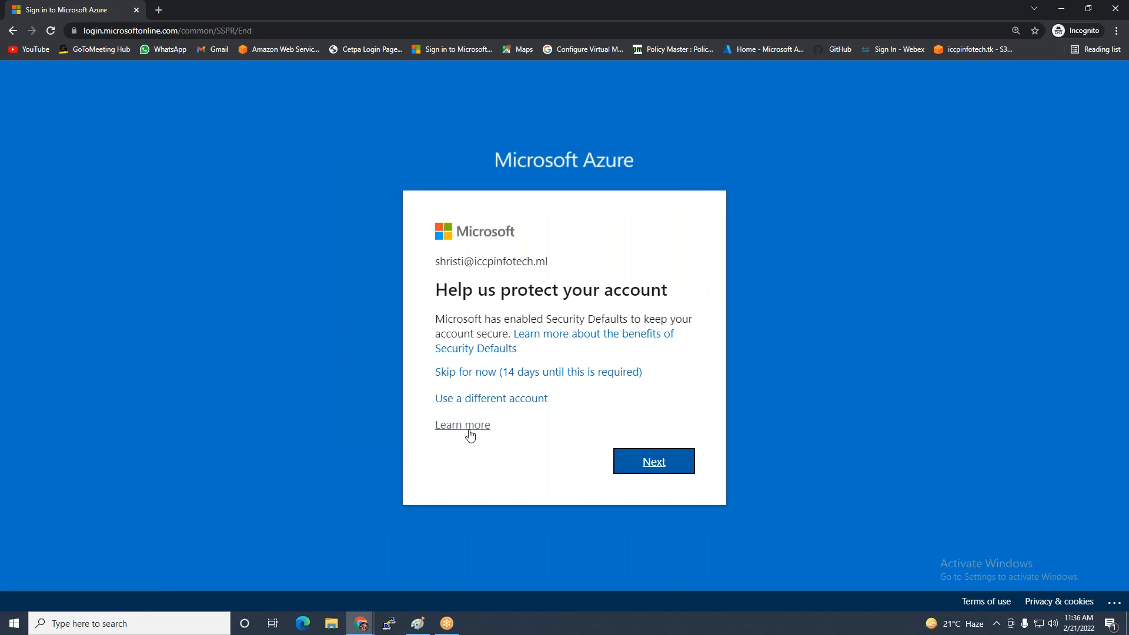
- Try the Authenticator app setup, then back out to the account-protection notice
click(662, 465)
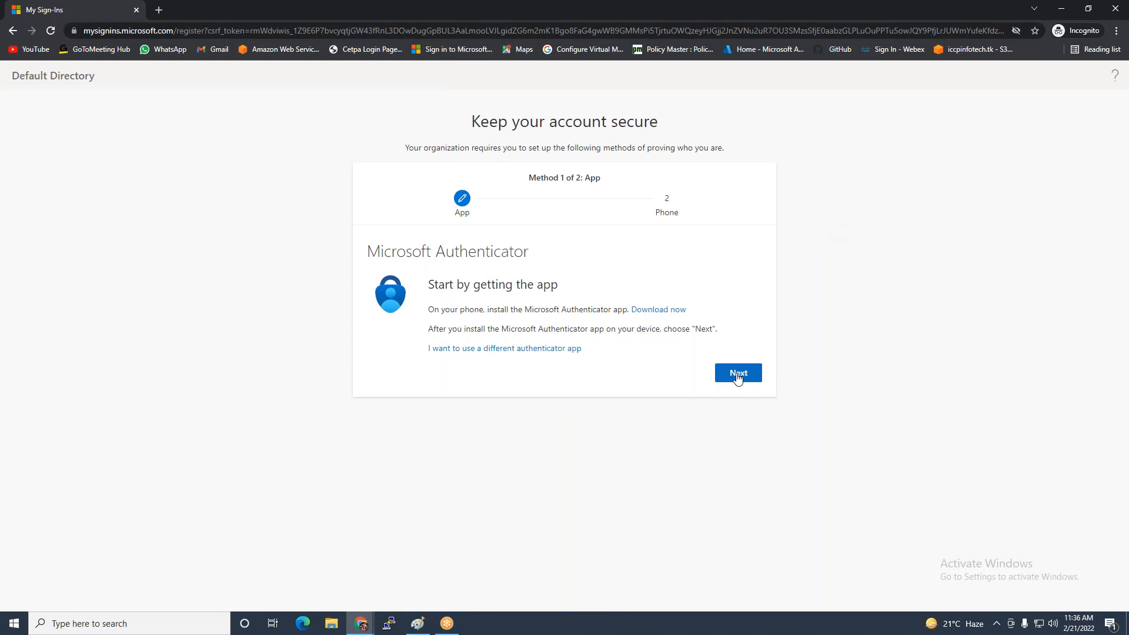
click(736, 378)
click(737, 378)
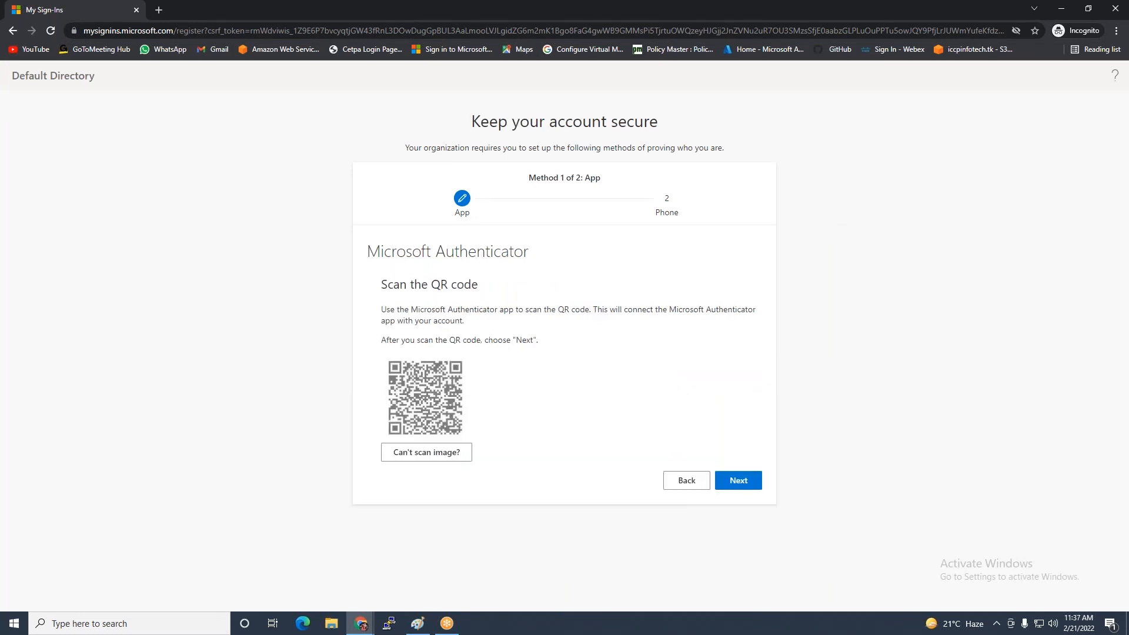
click(737, 482)
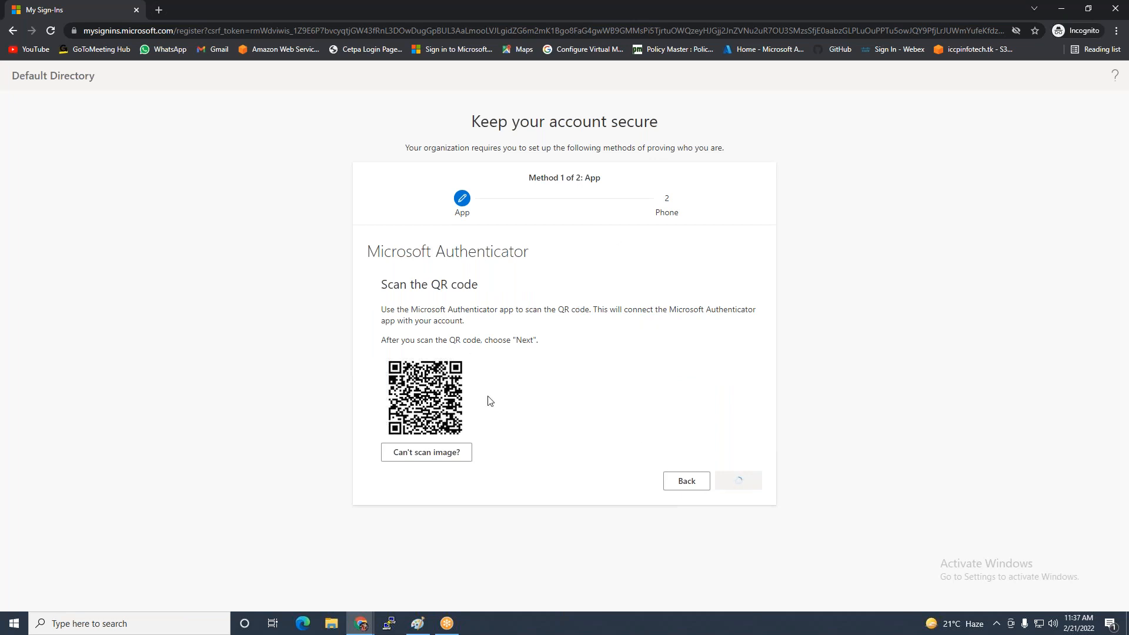
click(682, 482)
click(686, 377)
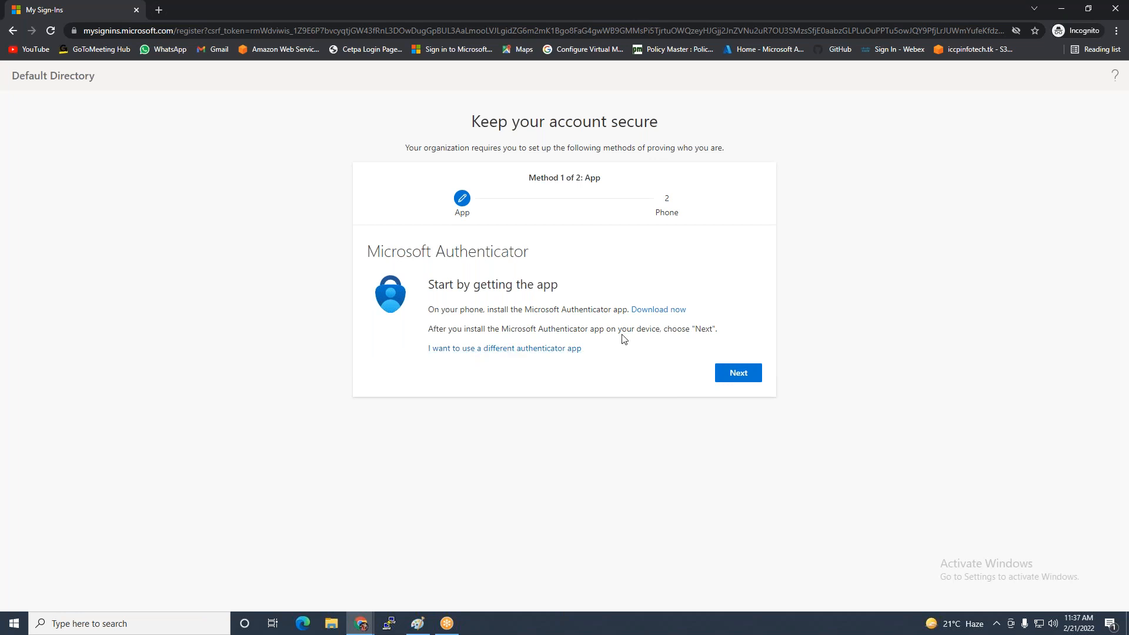
click(13, 32)
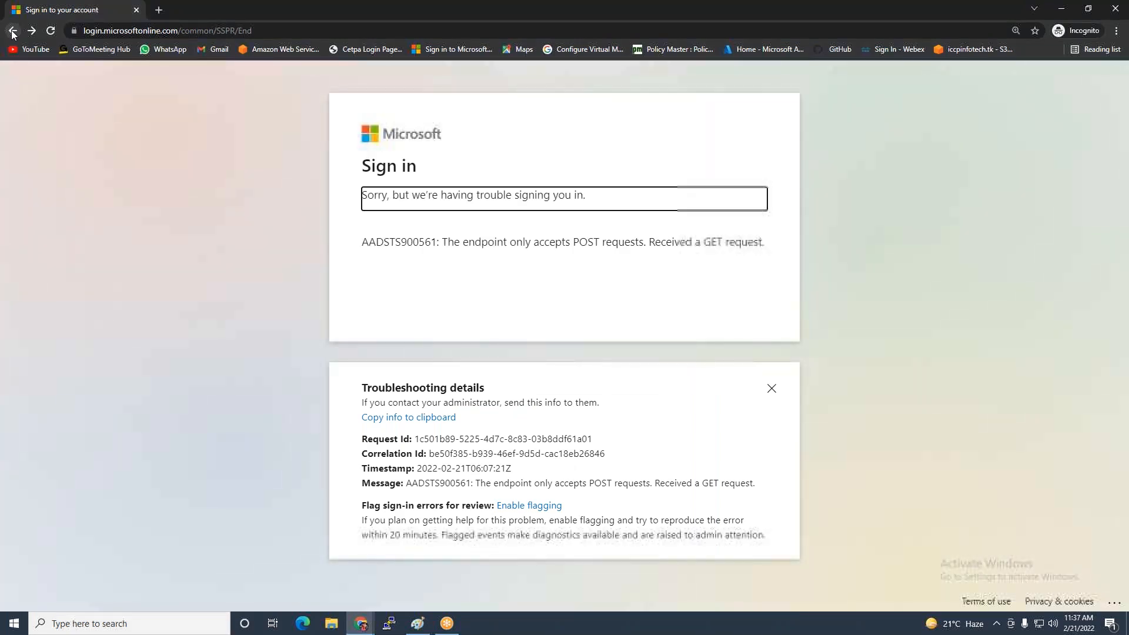
click(12, 32)
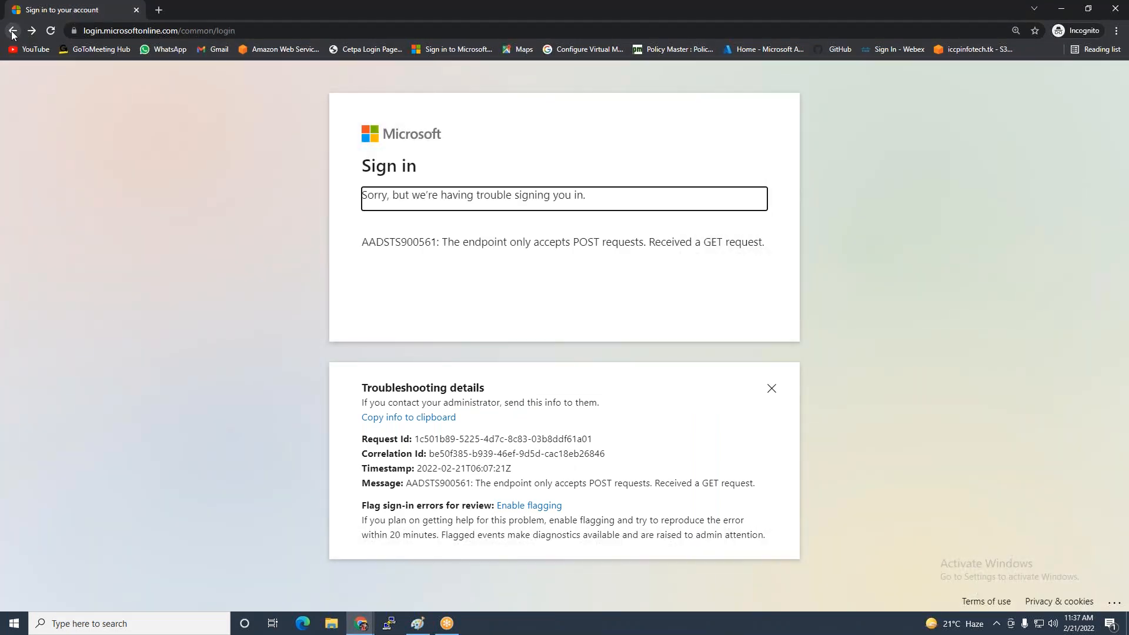
click(12, 32)
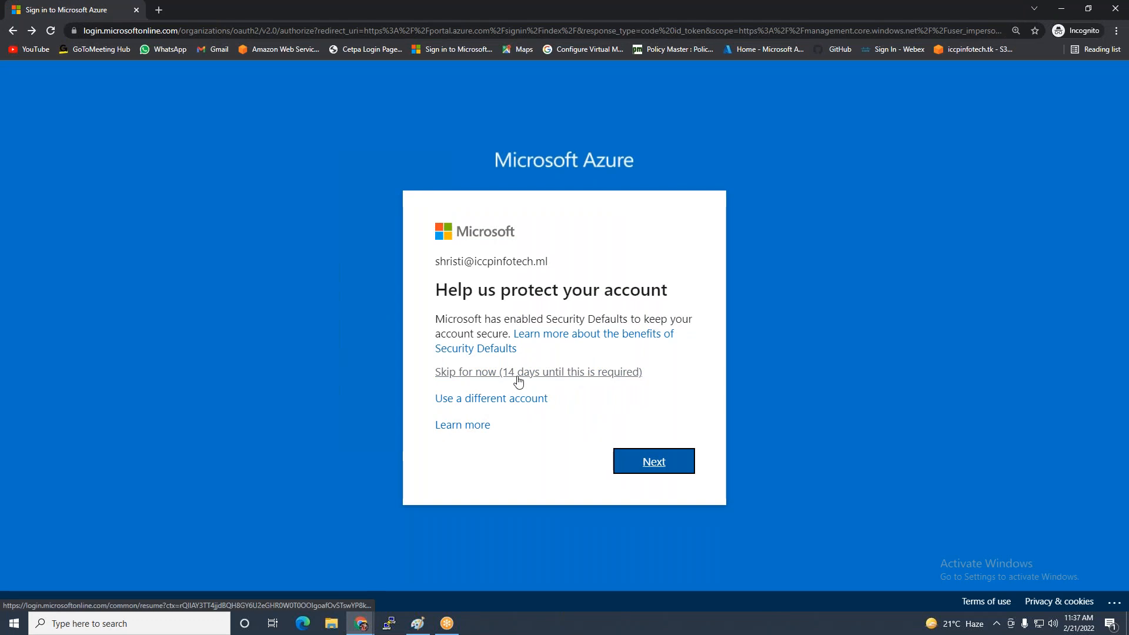
- Skip security-info and phone setup, tick Don't show this again, and decline staying signed in
click(564, 380)
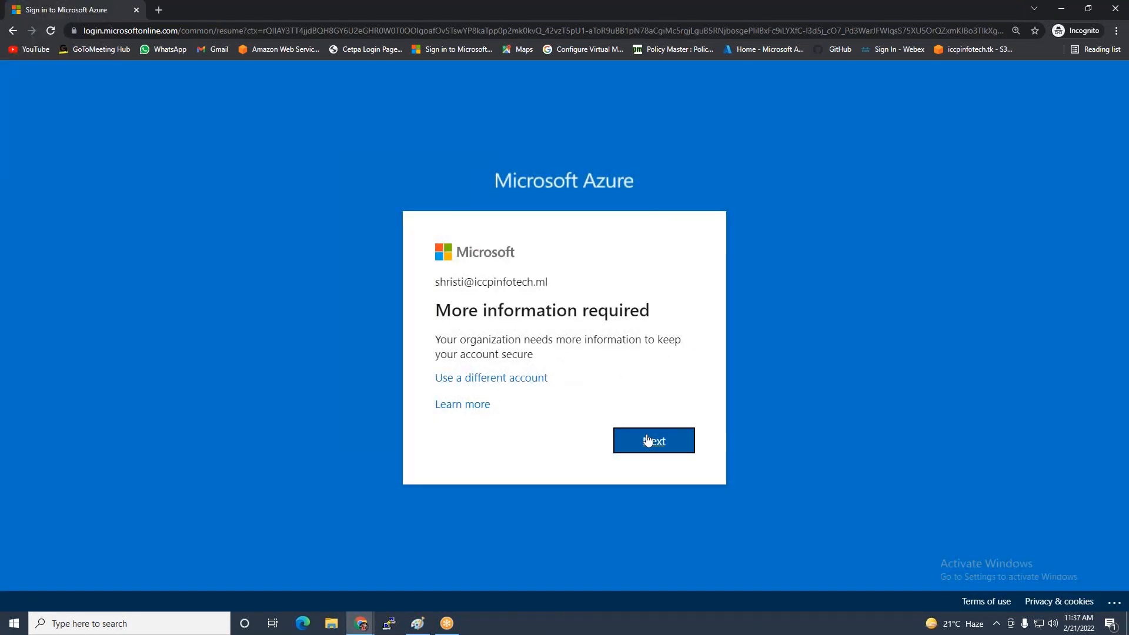
click(648, 441)
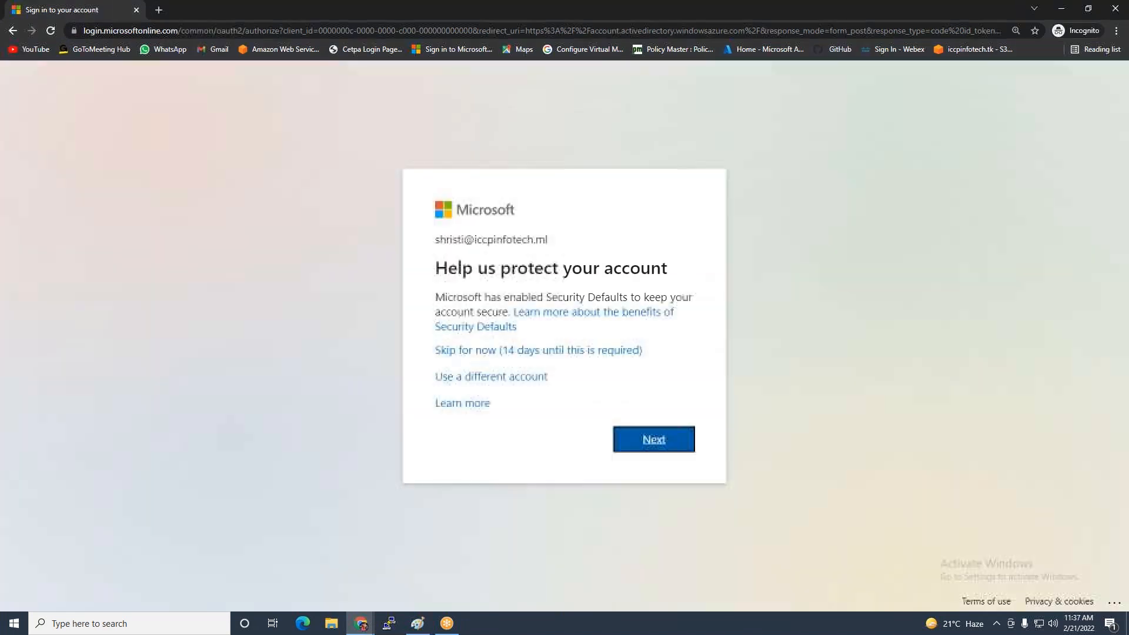
click(580, 351)
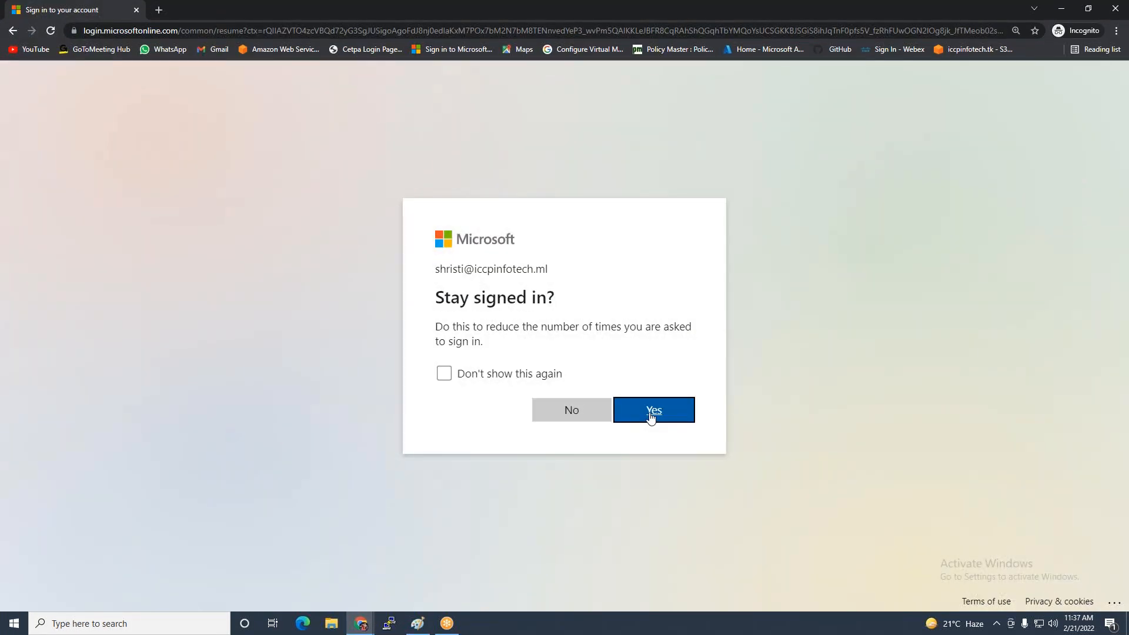
click(536, 374)
click(652, 412)
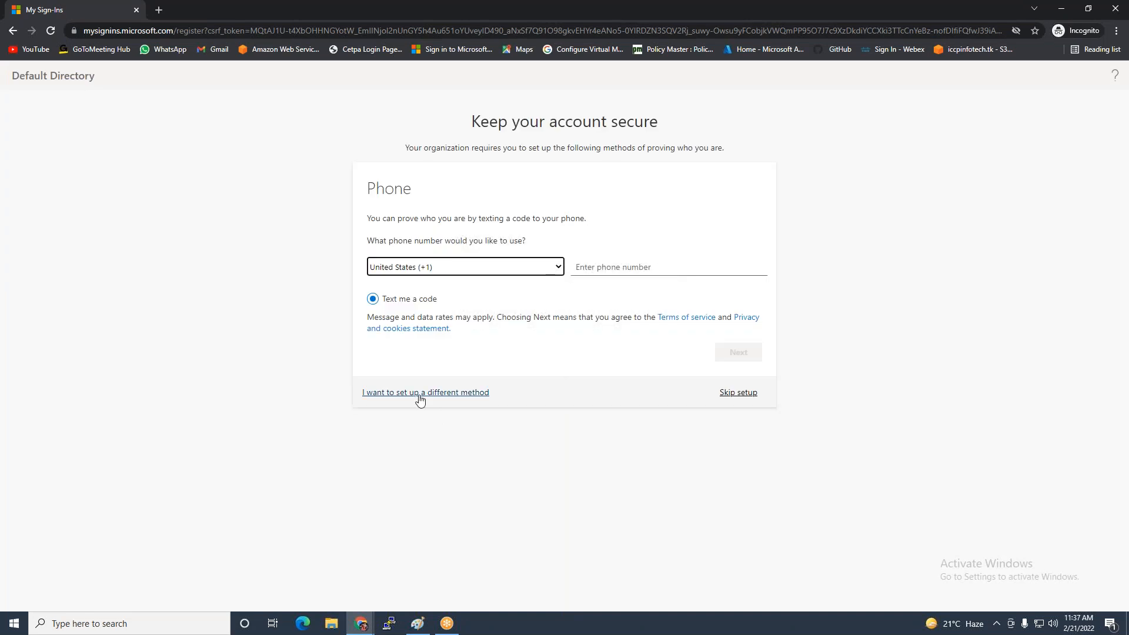
click(734, 398)
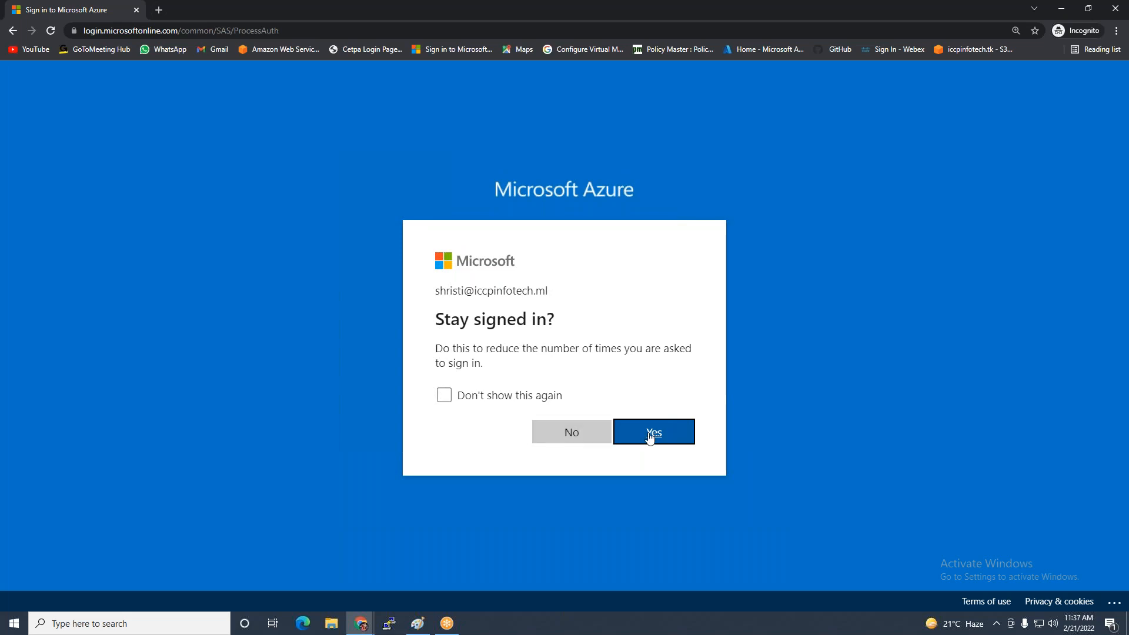
click(522, 401)
click(573, 434)
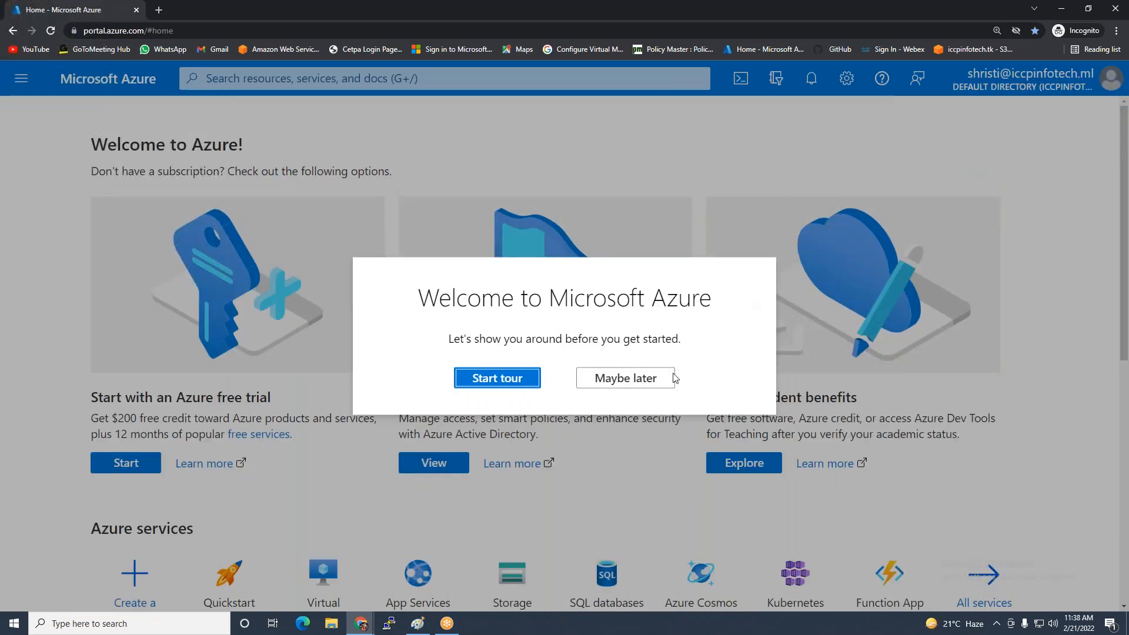
- Dismiss the welcome tour and open Azure Active Directory's All users list
click(600, 377)
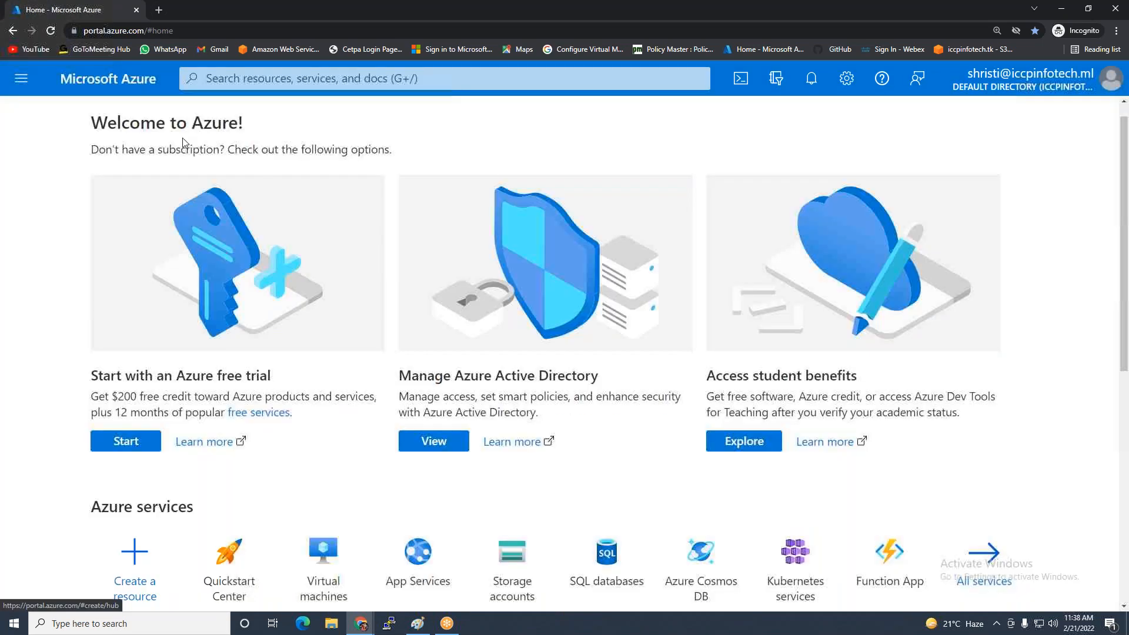
click(17, 82)
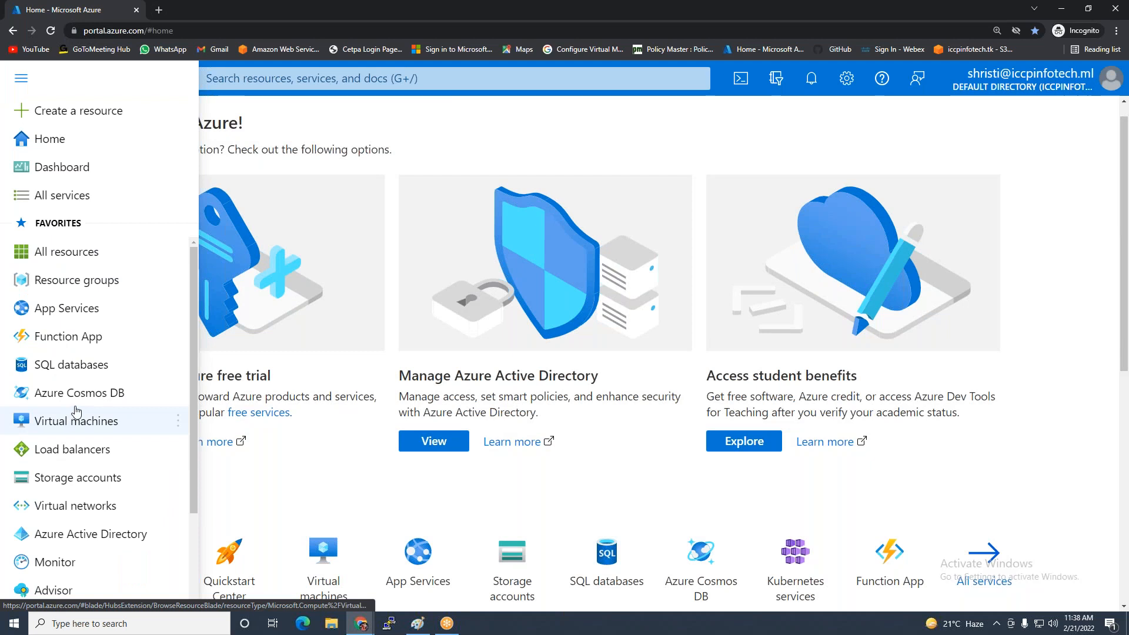
click(97, 533)
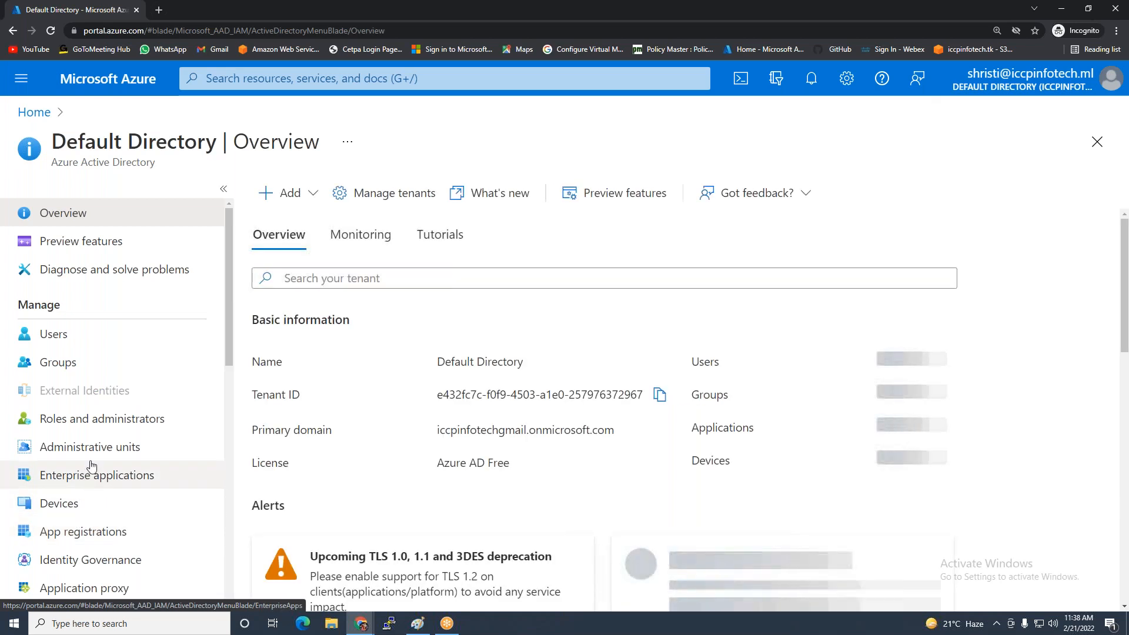
click(50, 335)
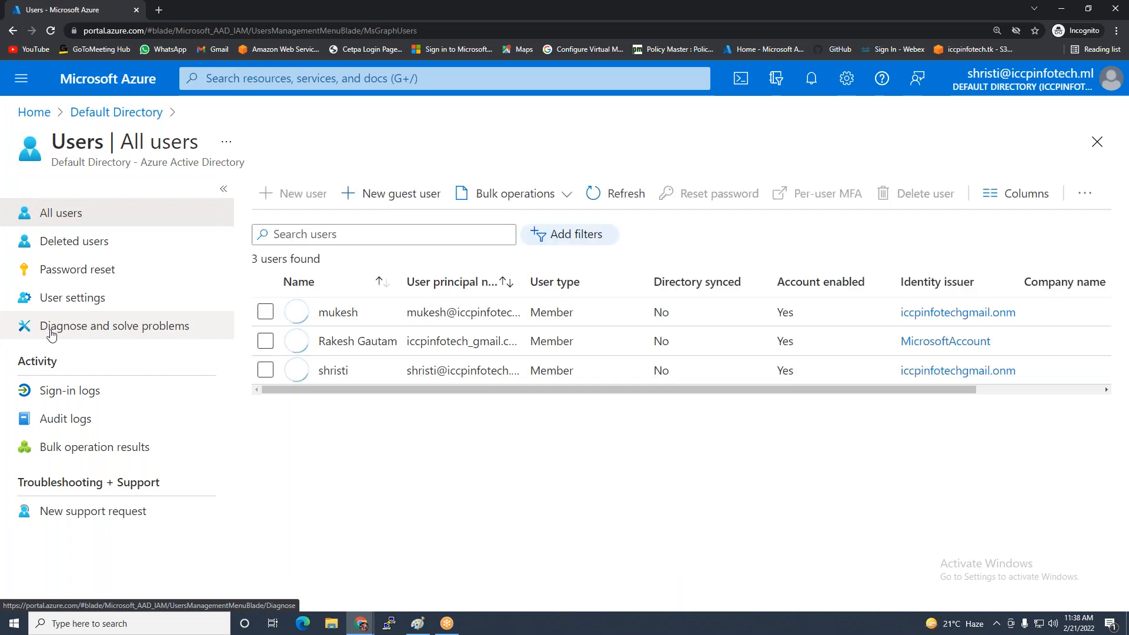
- Check the actions available on the listed users without deleting anything
right_click(537, 377)
click(534, 447)
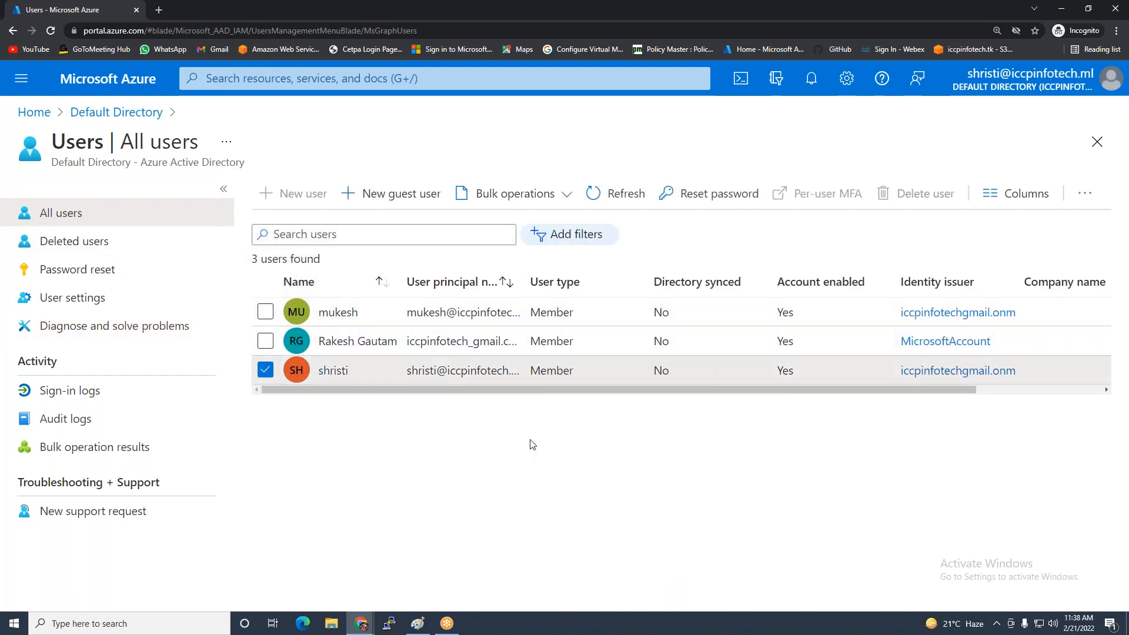
right_click(538, 315)
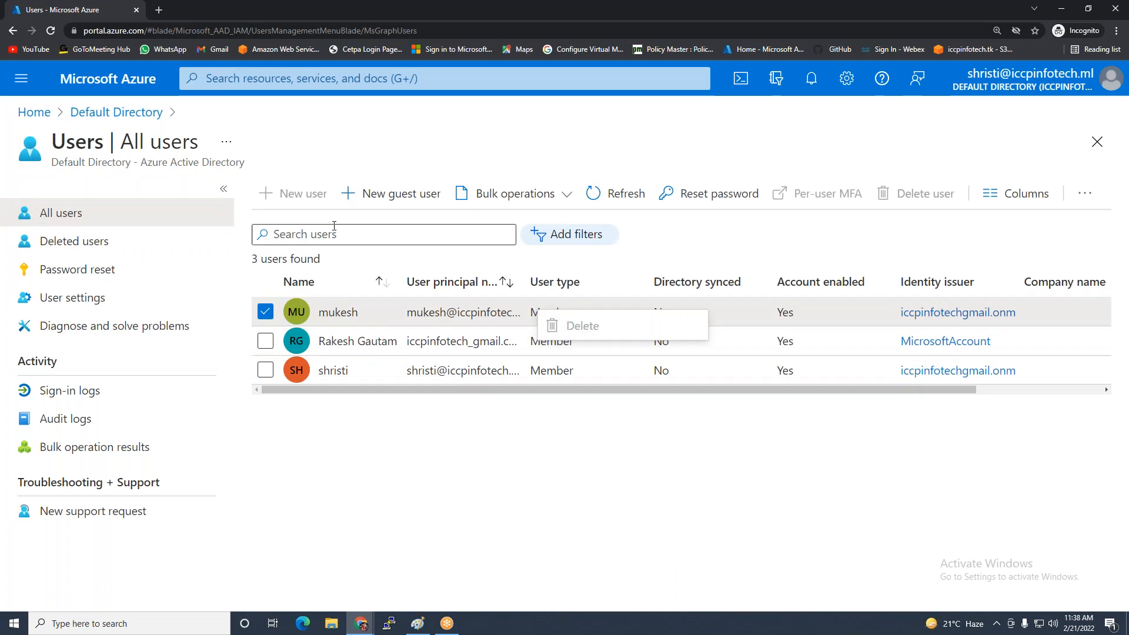
click(289, 189)
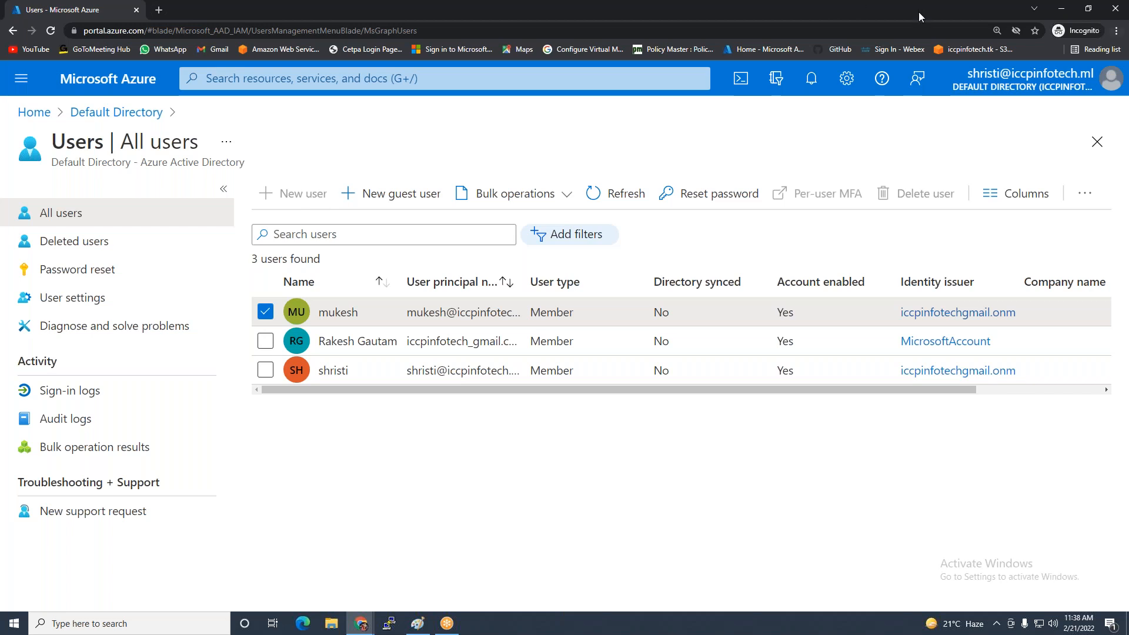
- Close the incognito window and delete the new user from its profile
click(1116, 7)
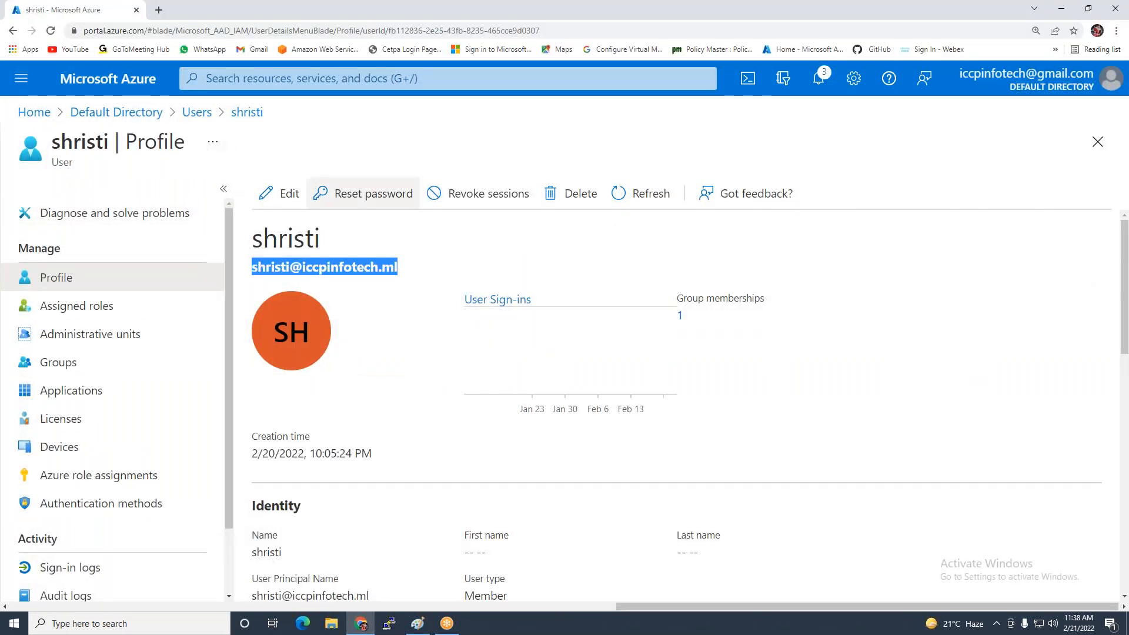
click(569, 193)
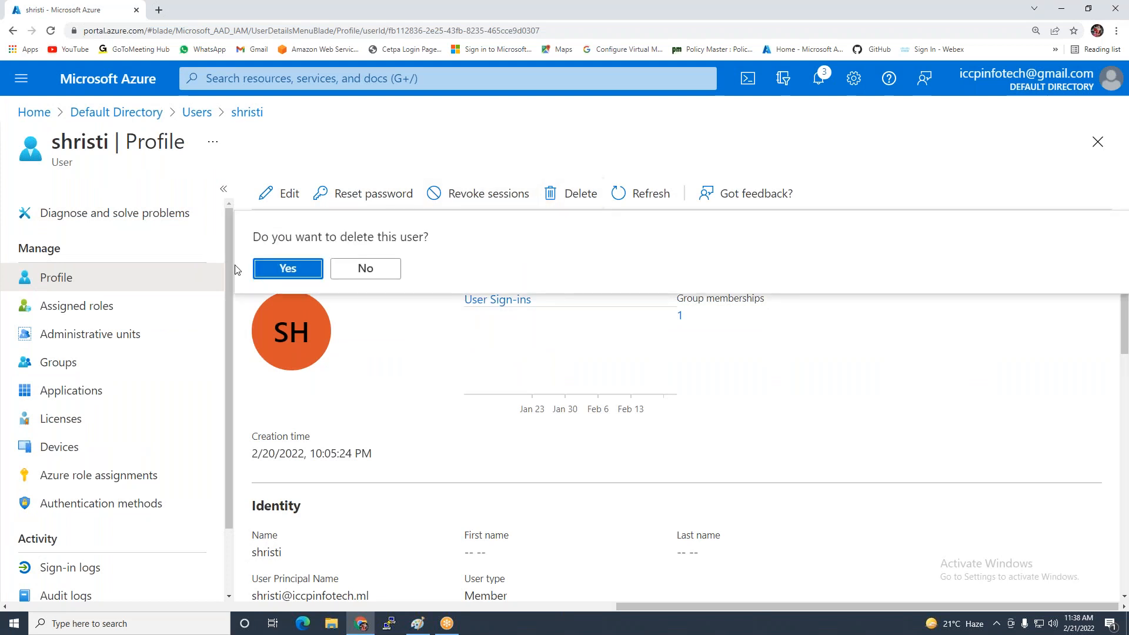
click(287, 265)
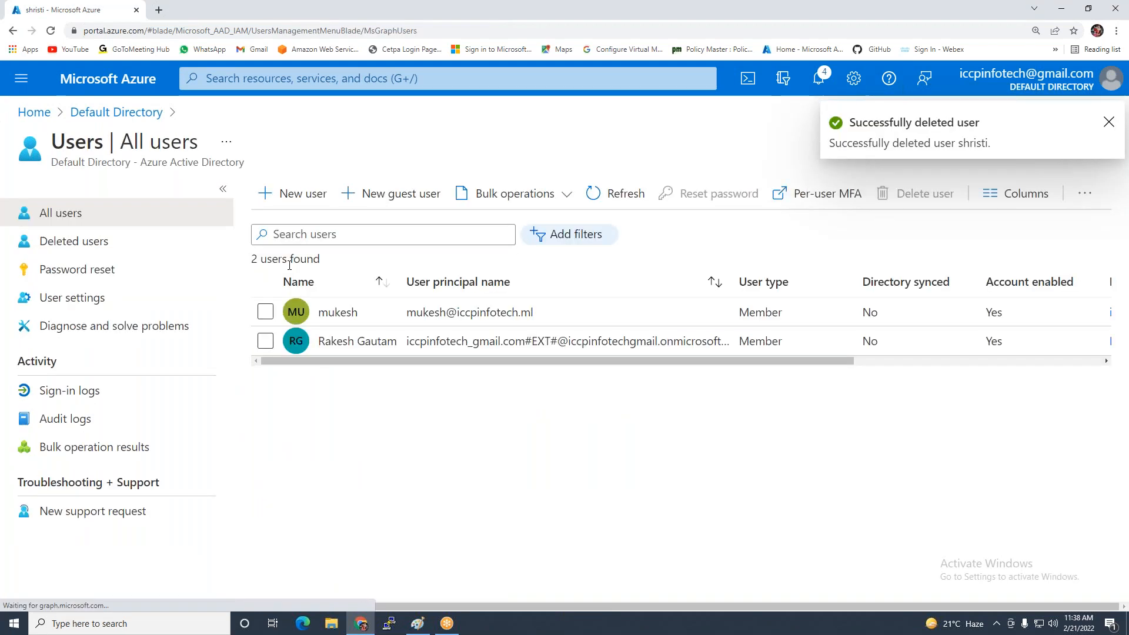
- Delete the other test user from the list and return to the Default Directory overview
right_click(423, 312)
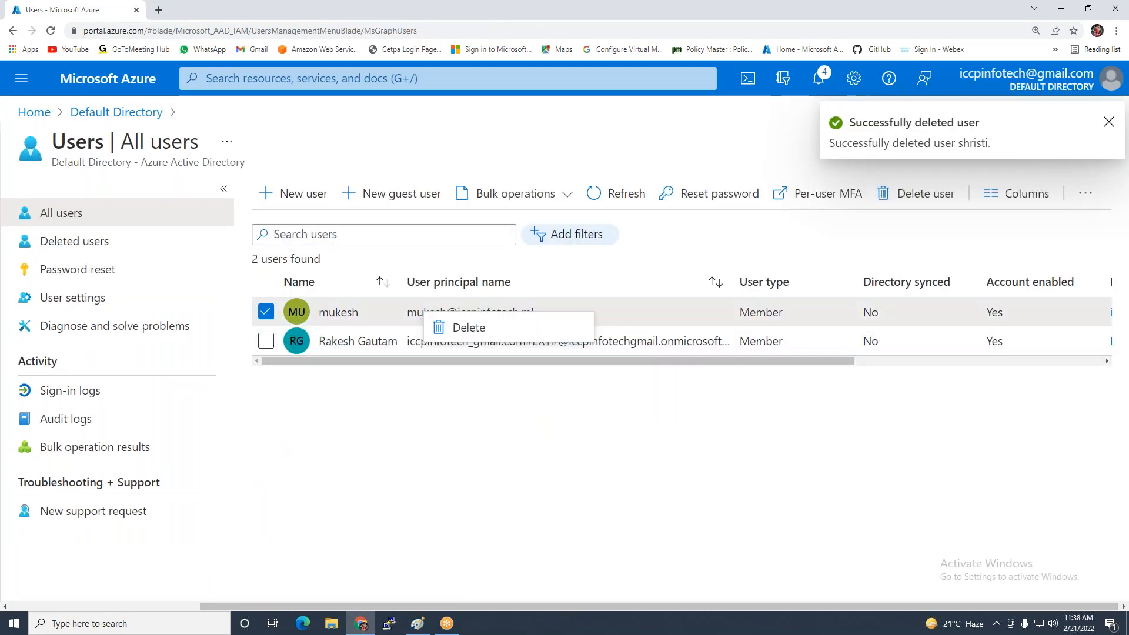
click(471, 327)
click(287, 262)
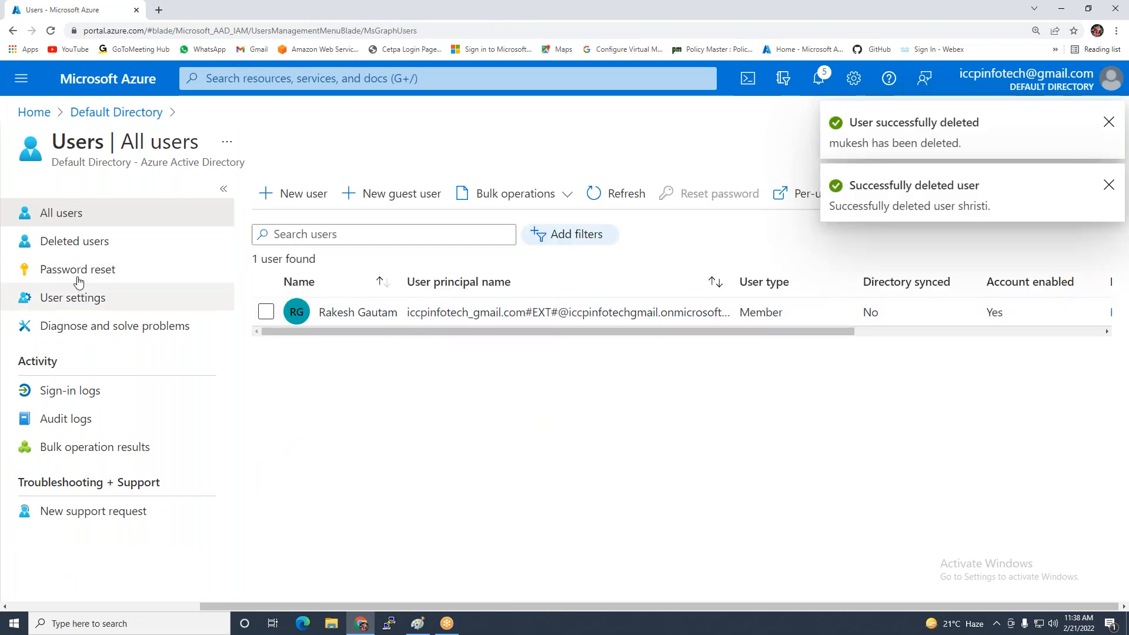
click(116, 112)
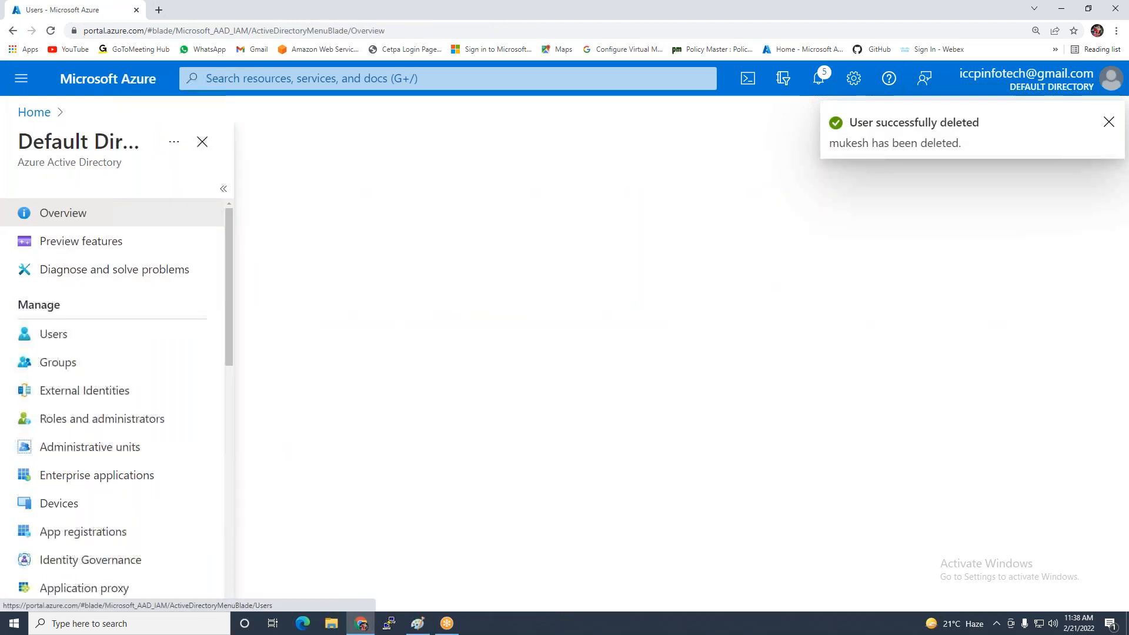
- Delete the iccpinfotech.ml domain from the directory's Custom domain names
scroll(75, 443, down, 3)
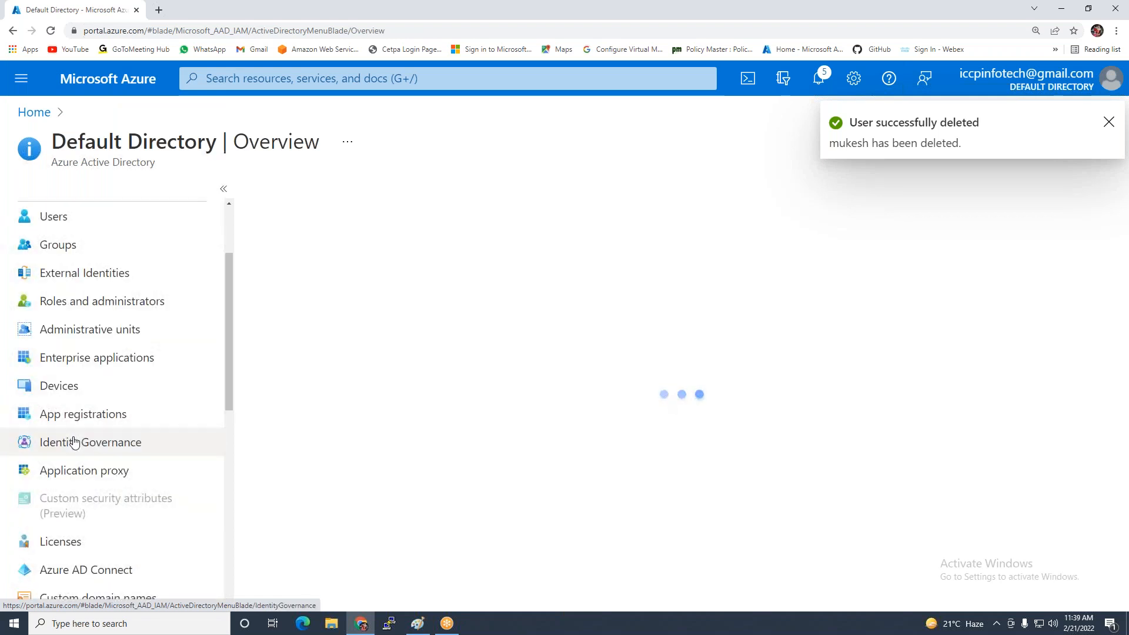
scroll(77, 479, down, 3)
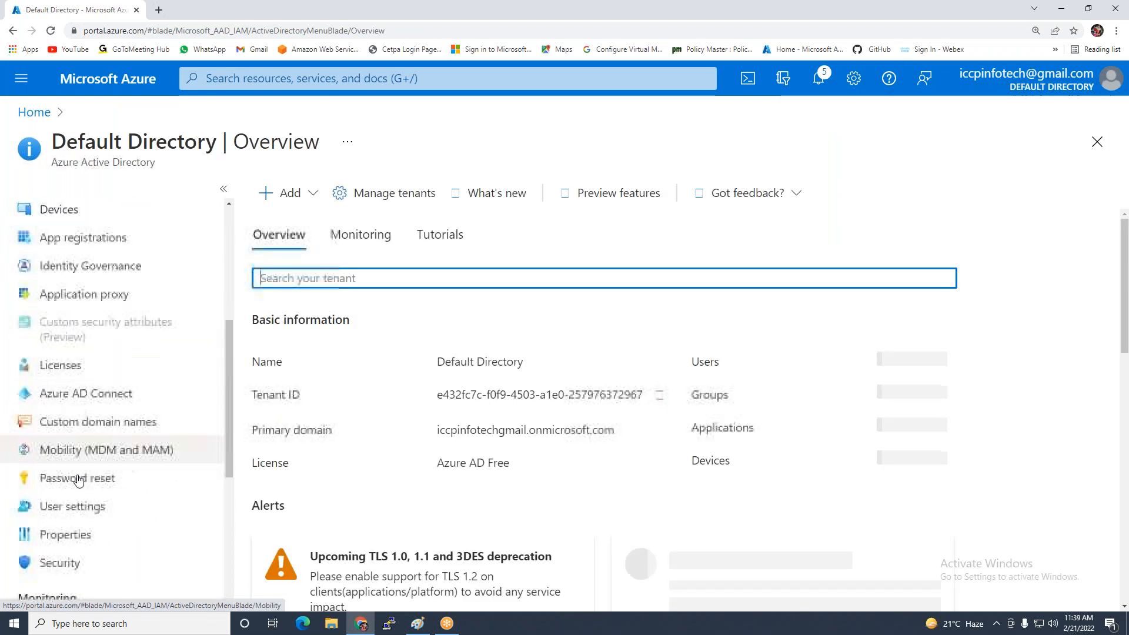
click(84, 424)
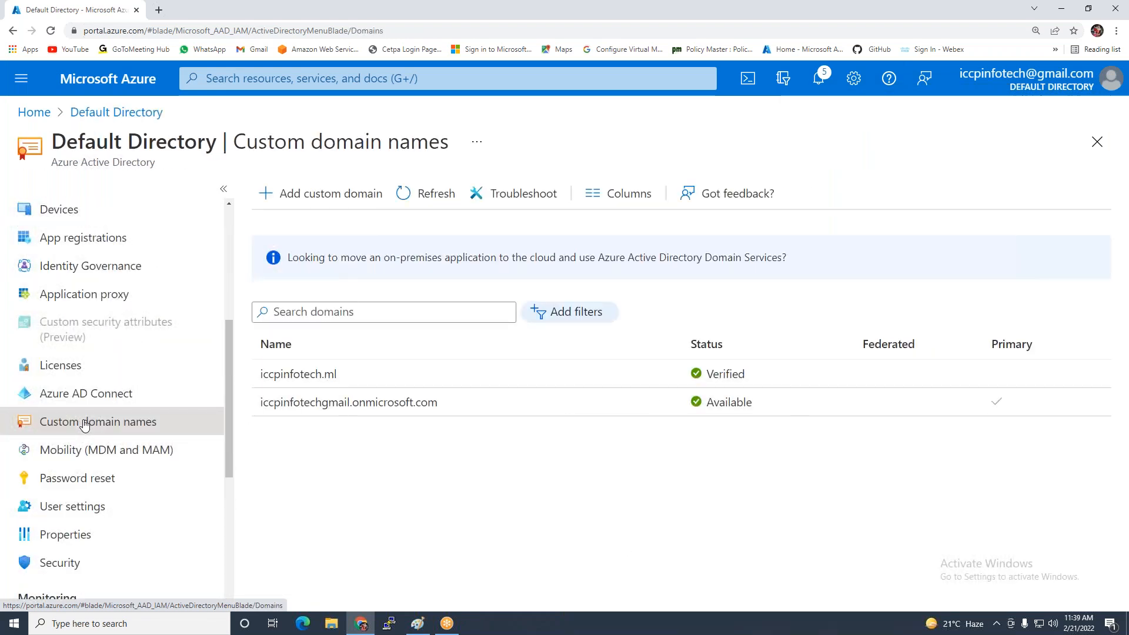
click(290, 374)
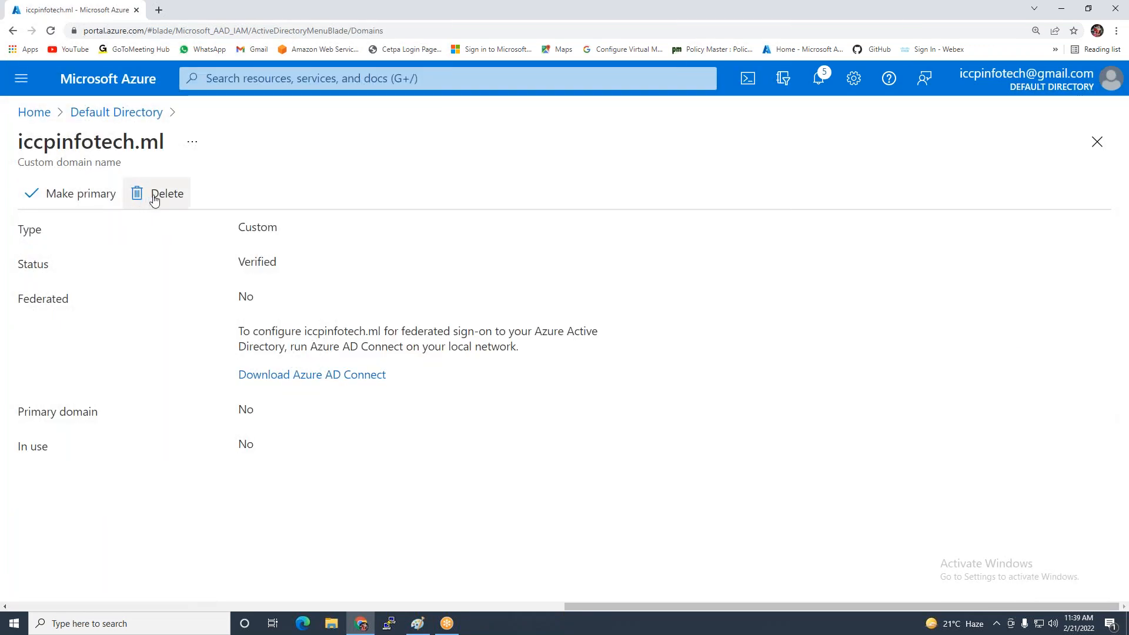
click(154, 195)
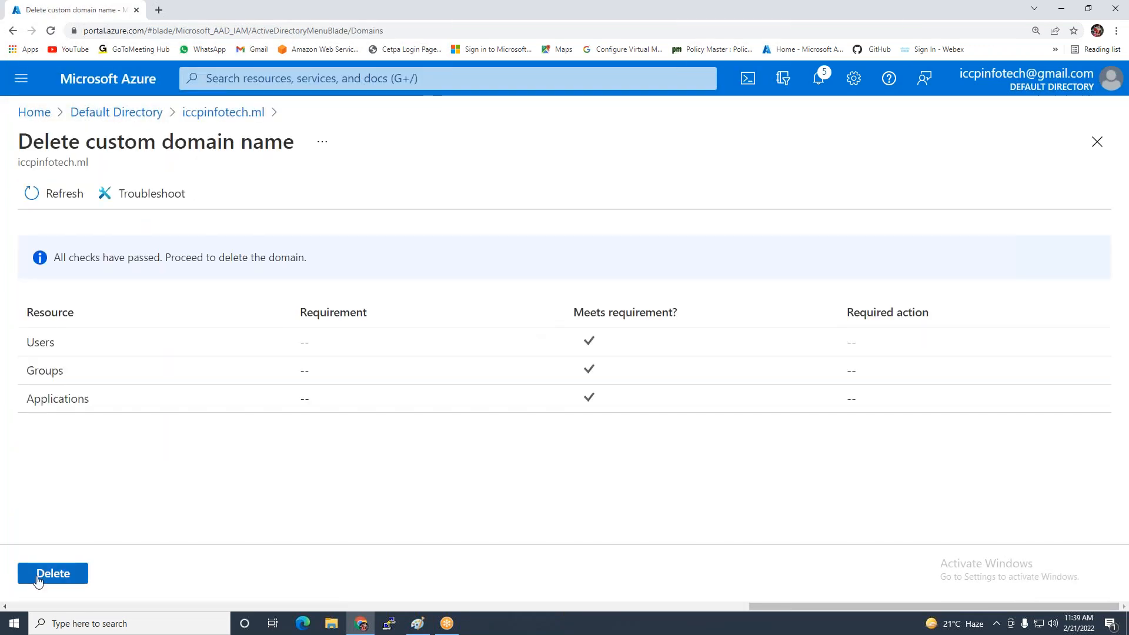
click(39, 576)
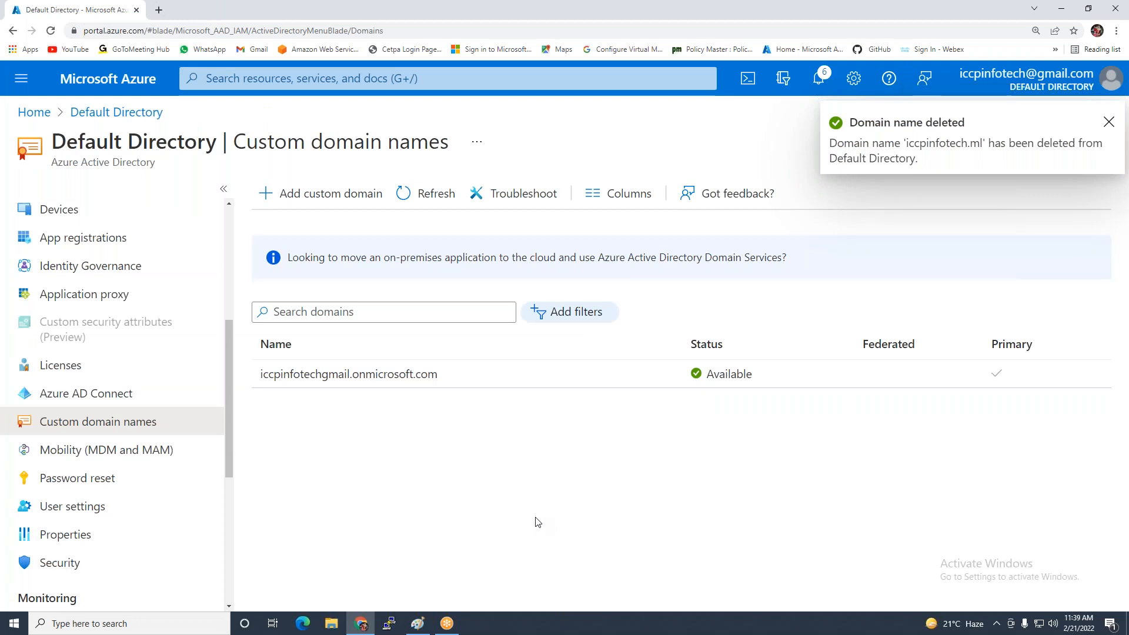
- Search 'sub' to review the two subscriptions, then go back to Home
click(246, 87)
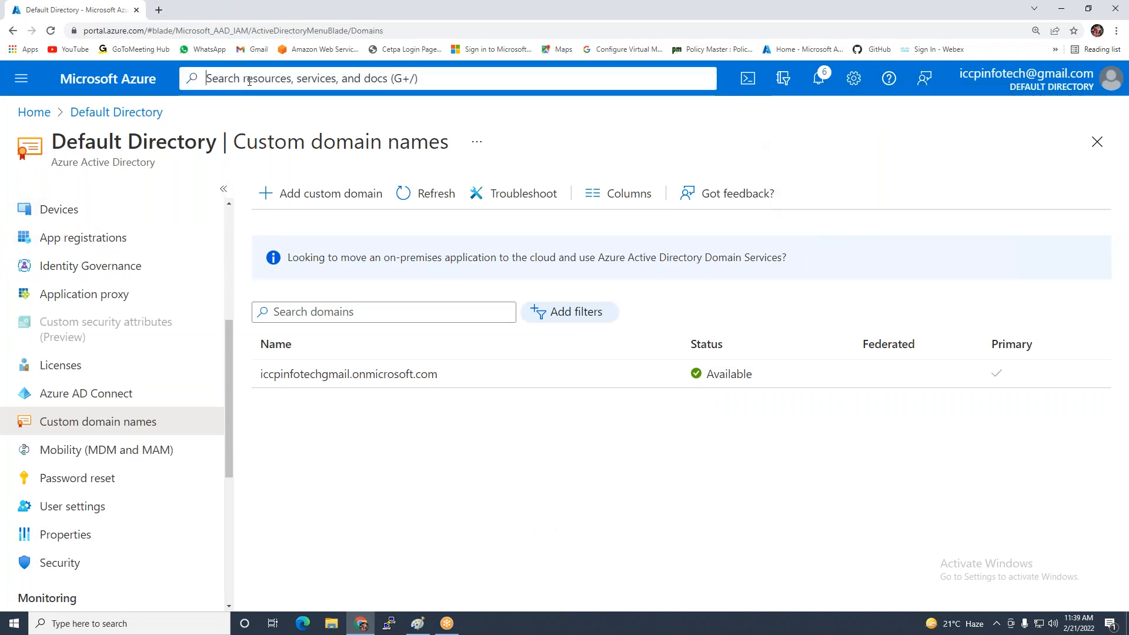
text(s)
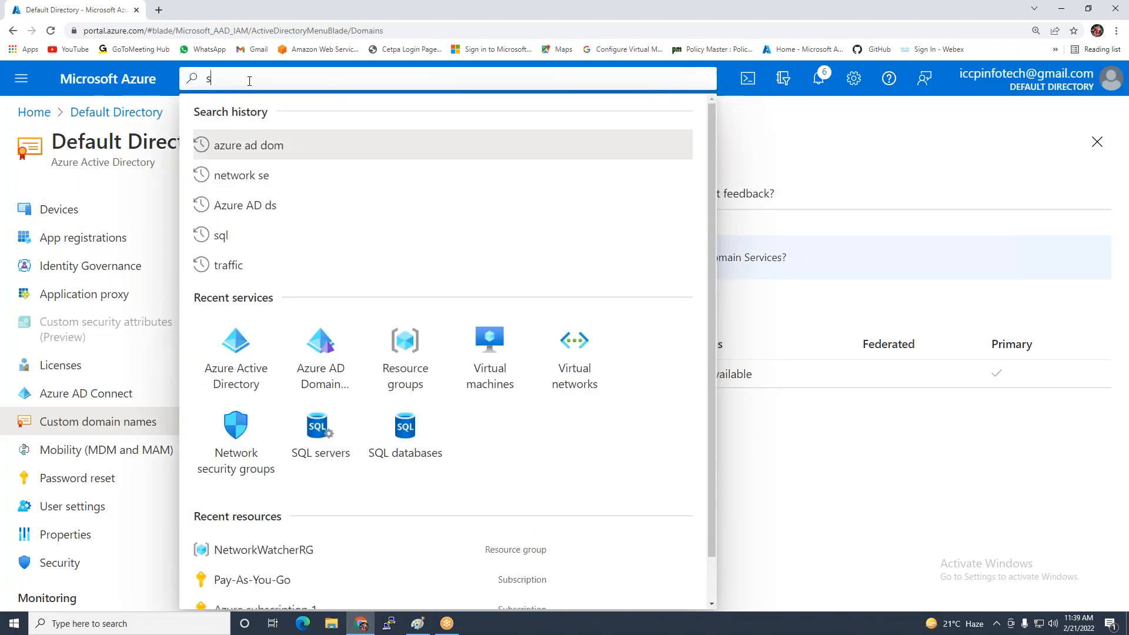
text(ub)
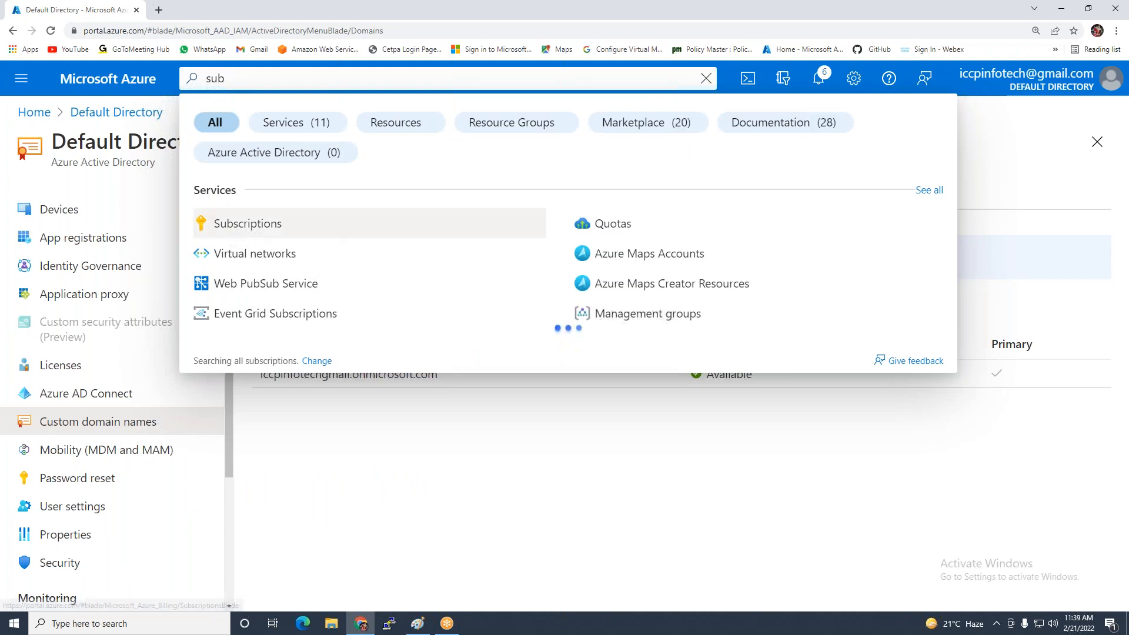
click(229, 228)
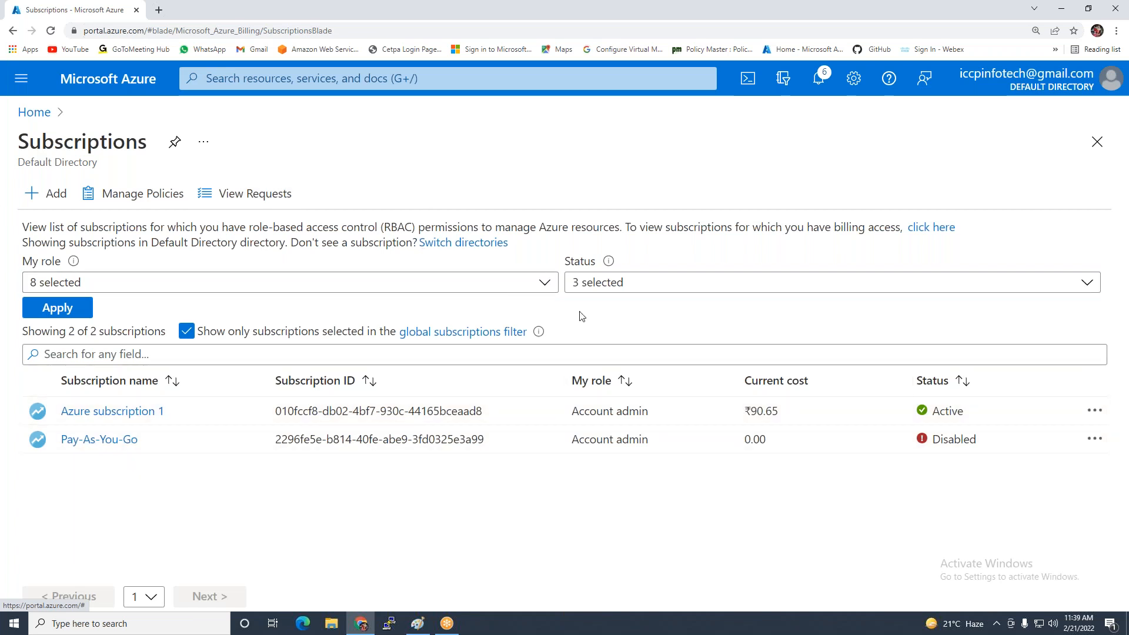
click(34, 112)
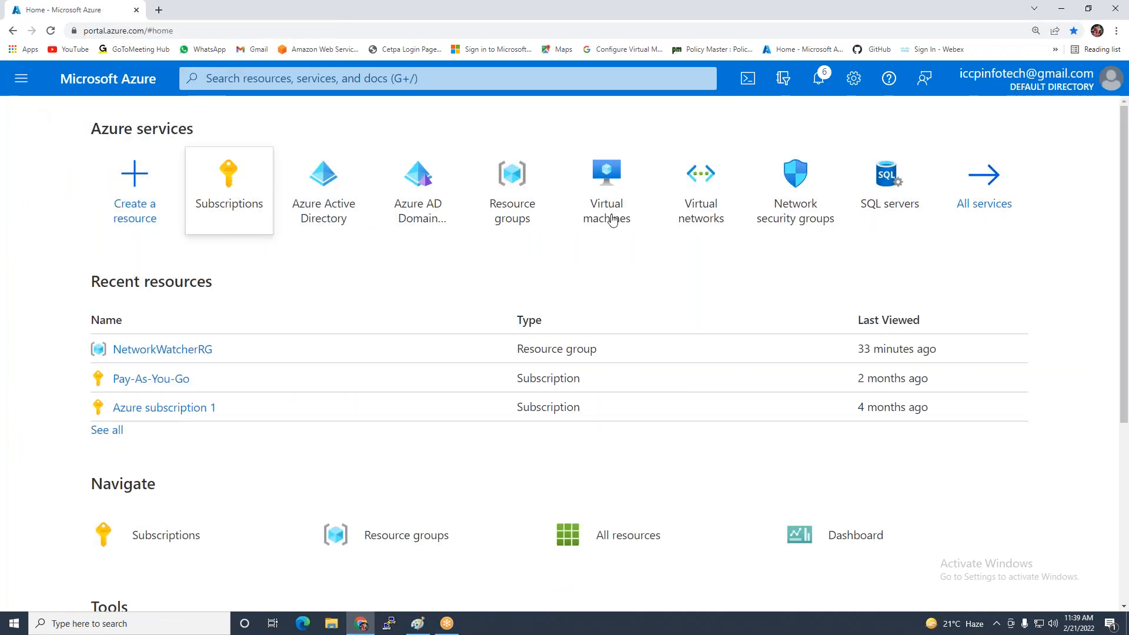
- Bring the Paint diagram forward, close PuTTY, and start a 'firew' text label left of it
click(417, 623)
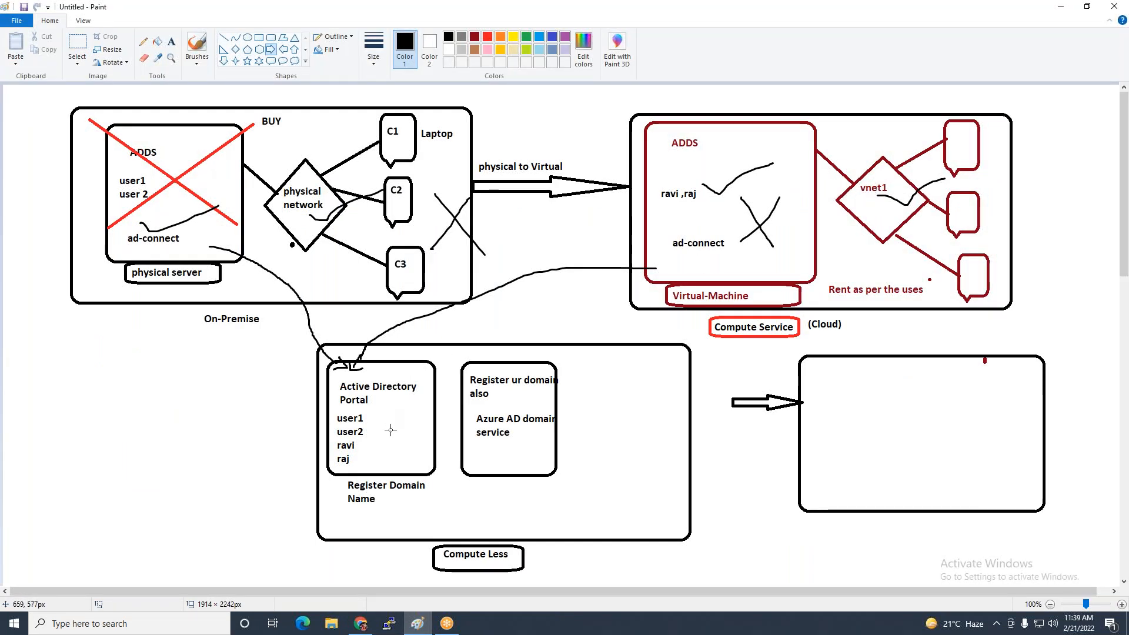
click(388, 623)
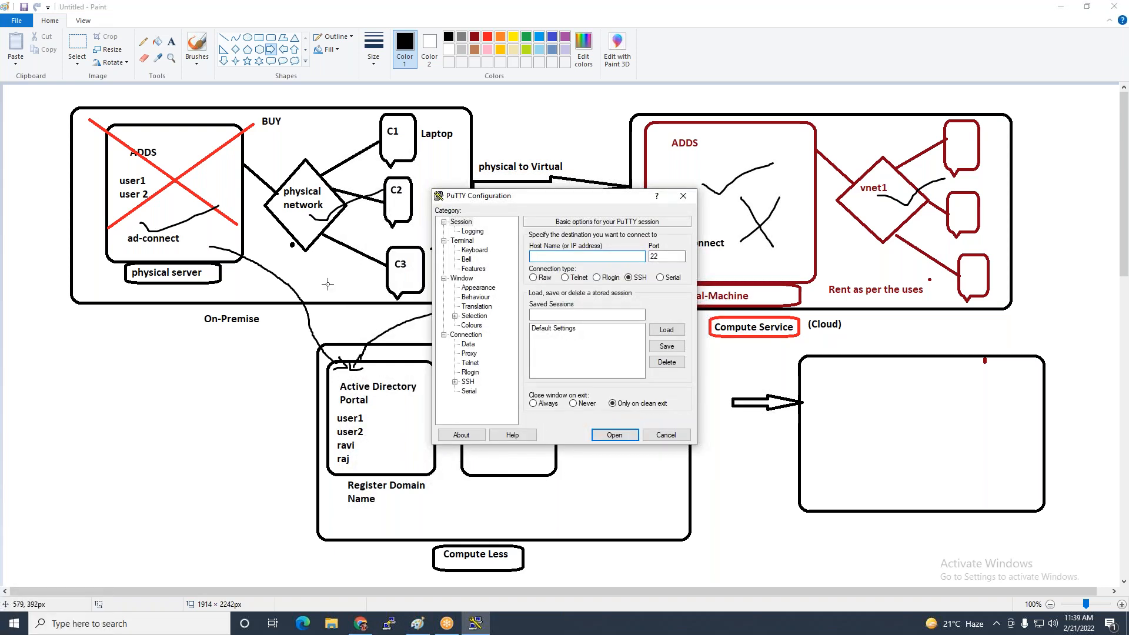
click(682, 196)
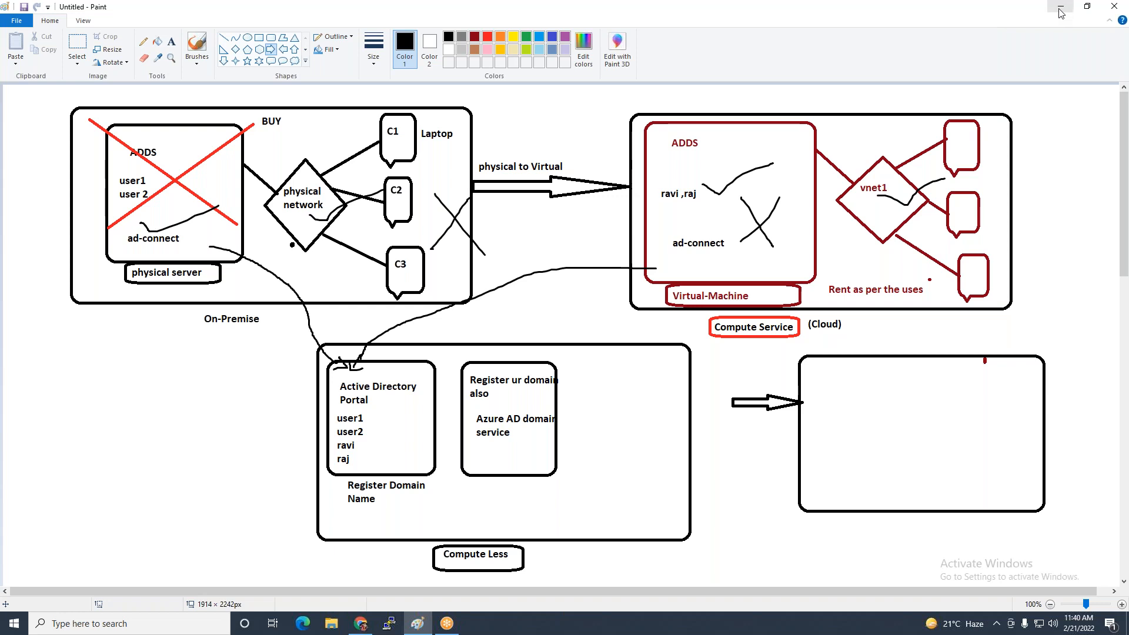
click(171, 42)
click(53, 360)
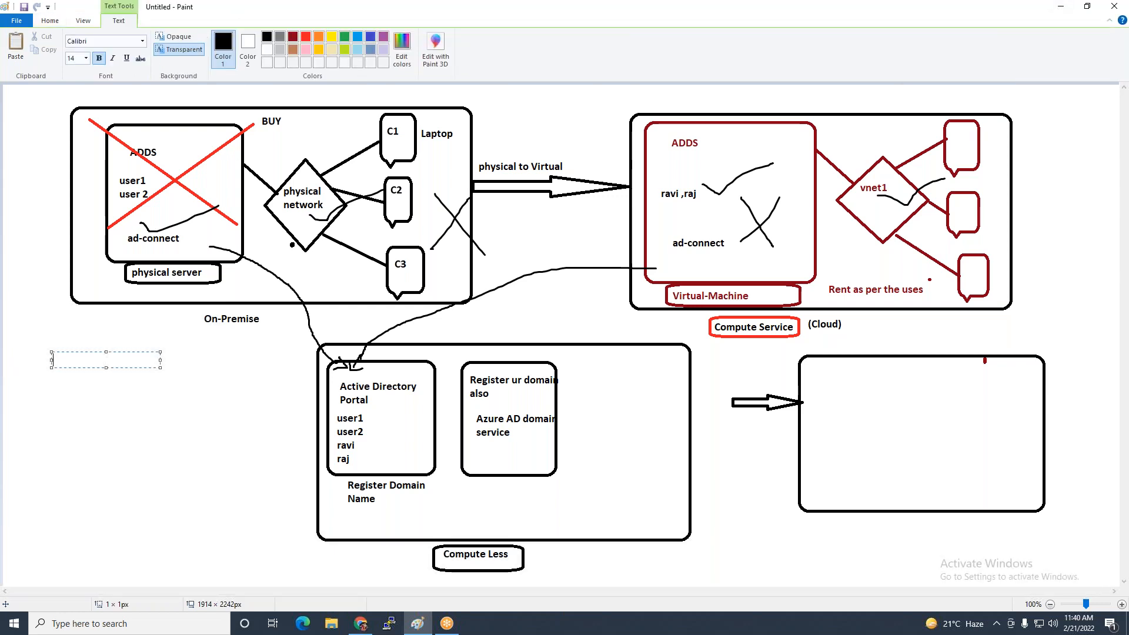
text(firew)
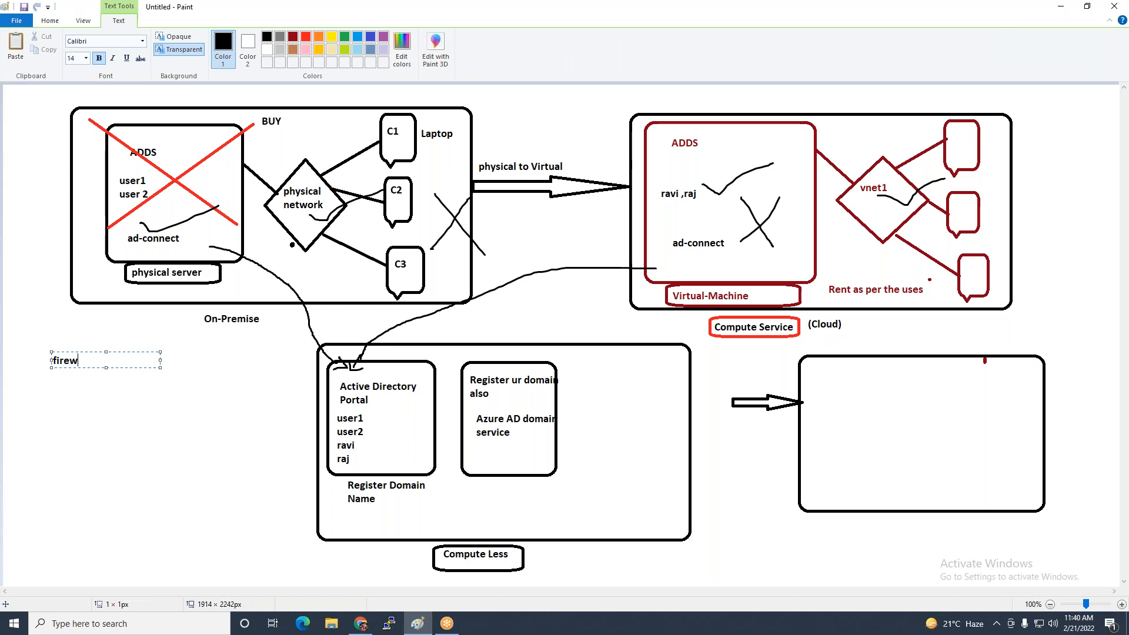